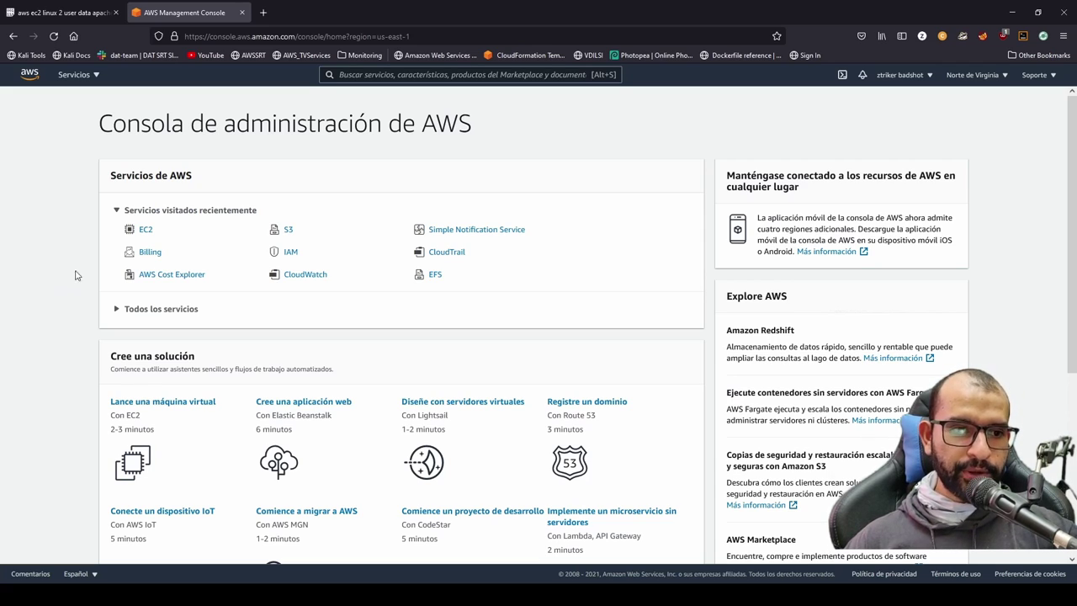
Begin launching an EC2 instance from the 64-bit x86 Amazon Linux 2 AMI, type t2.micro, in the us-east-1a default subnet
left_click(146, 230)
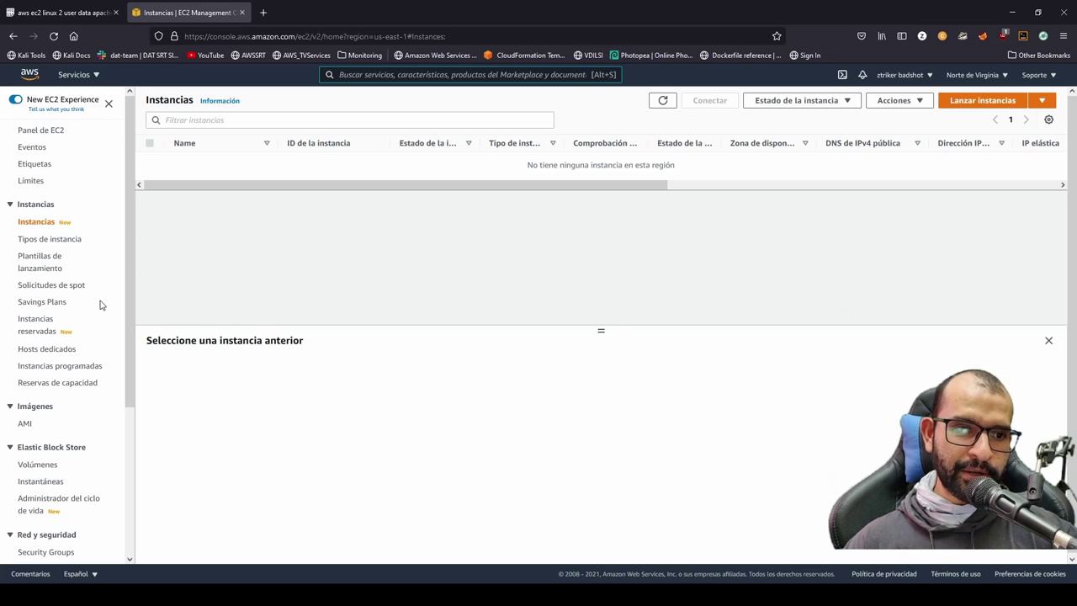
left_click(973, 105)
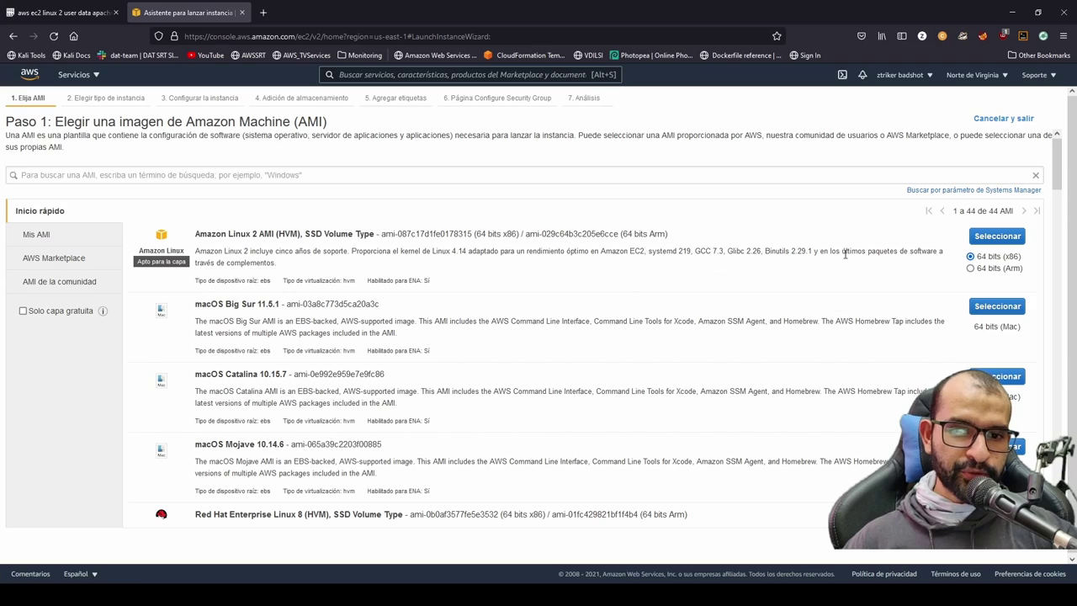
left_click(1001, 237)
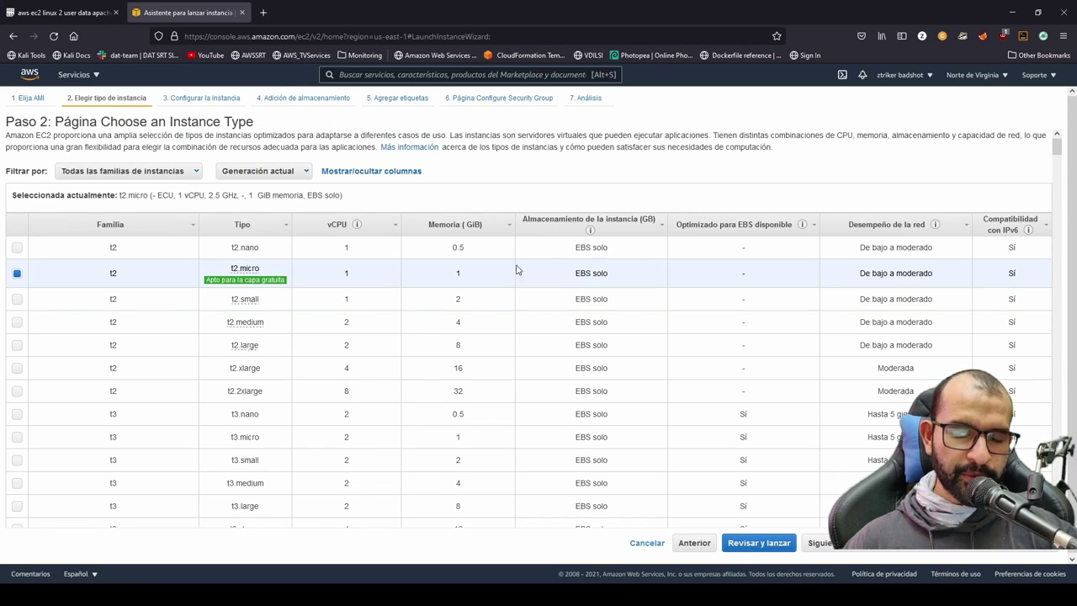
left_click(818, 543)
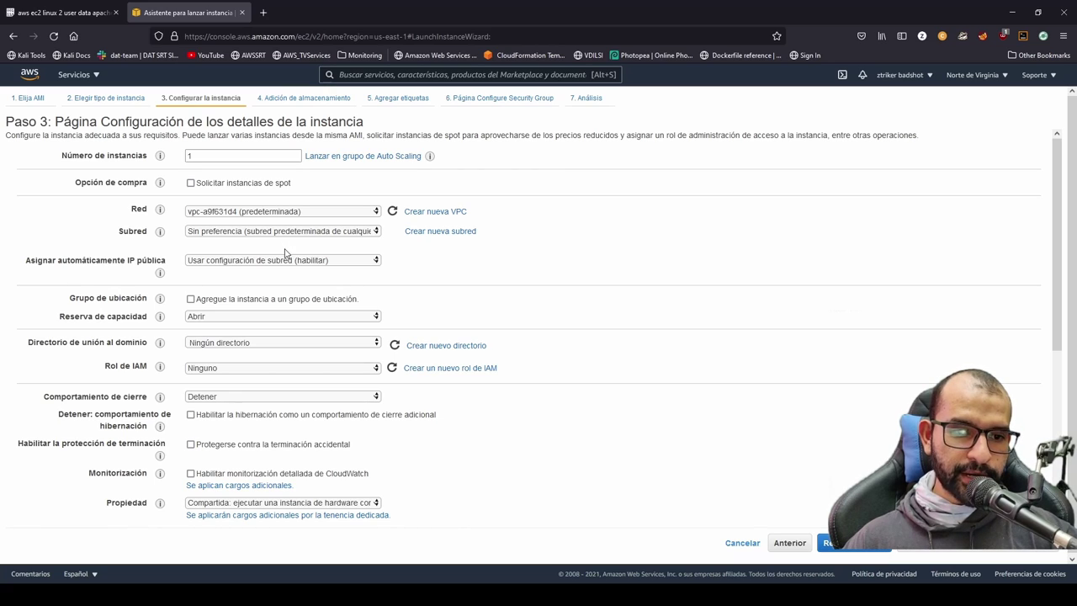
left_click(301, 313)
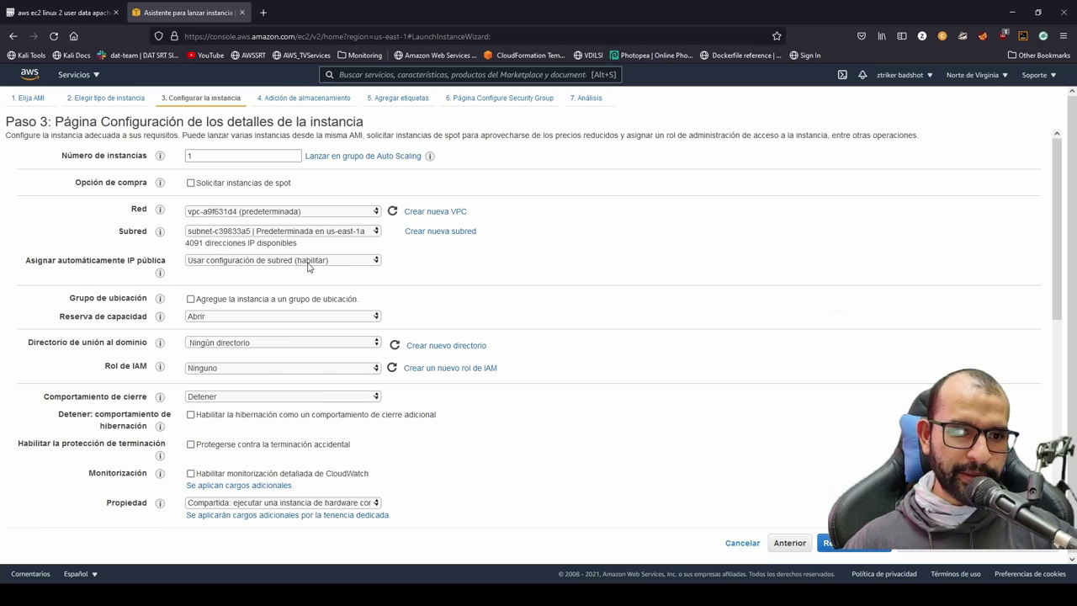
Copy the Apache install script with the "Hola Crayola" greeting from the Pastebin page and paste it into the instance's user data as text
scroll(315, 275, "down", 6)
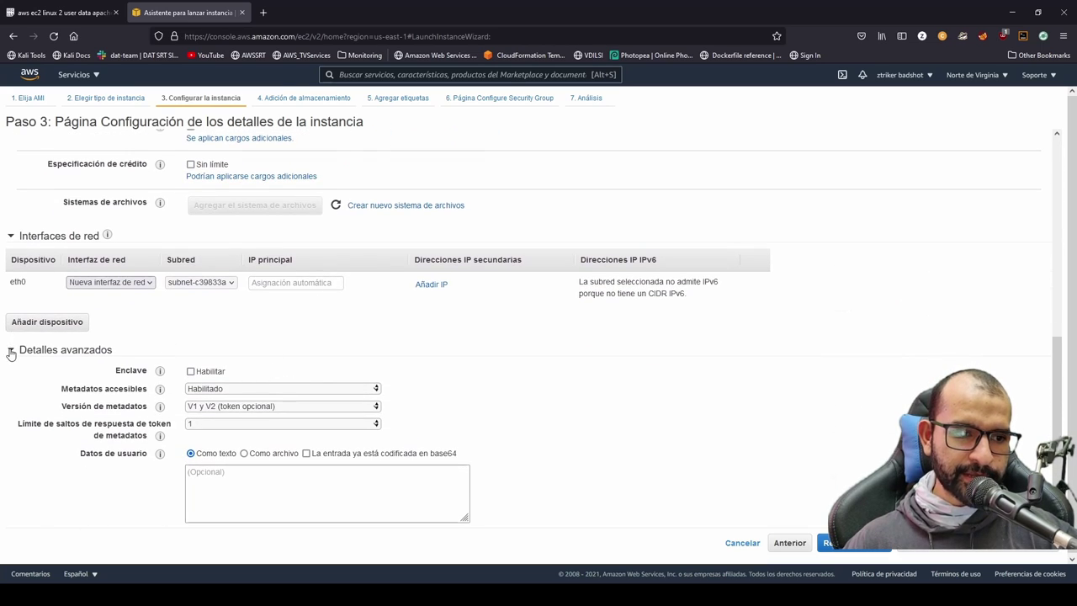
key("Tab")
left_click(107, 20)
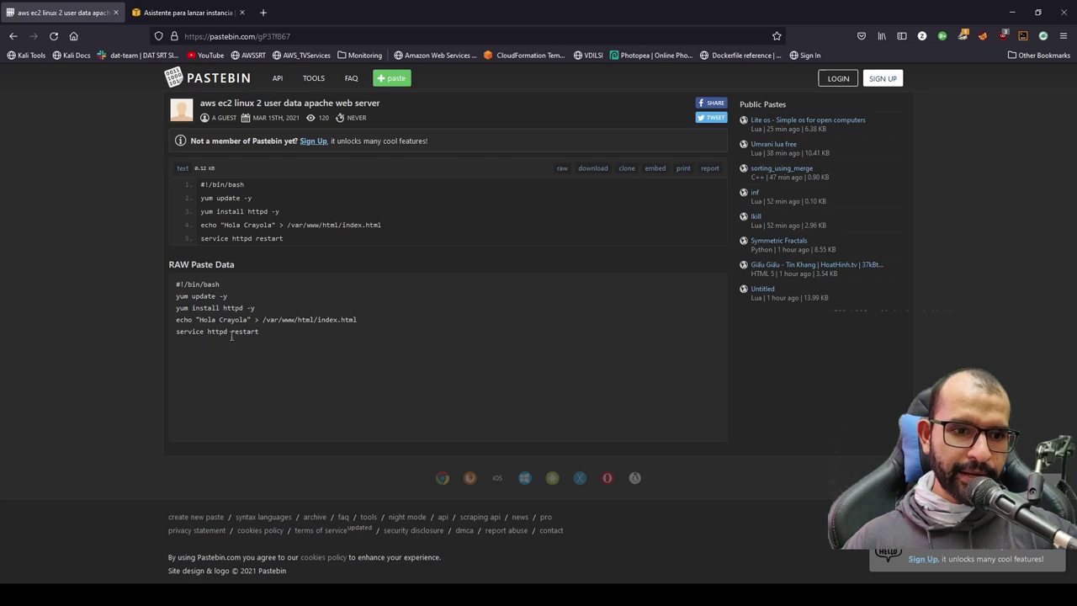
left_click_drag(257, 344, 167, 284)
key("ctrl+c")
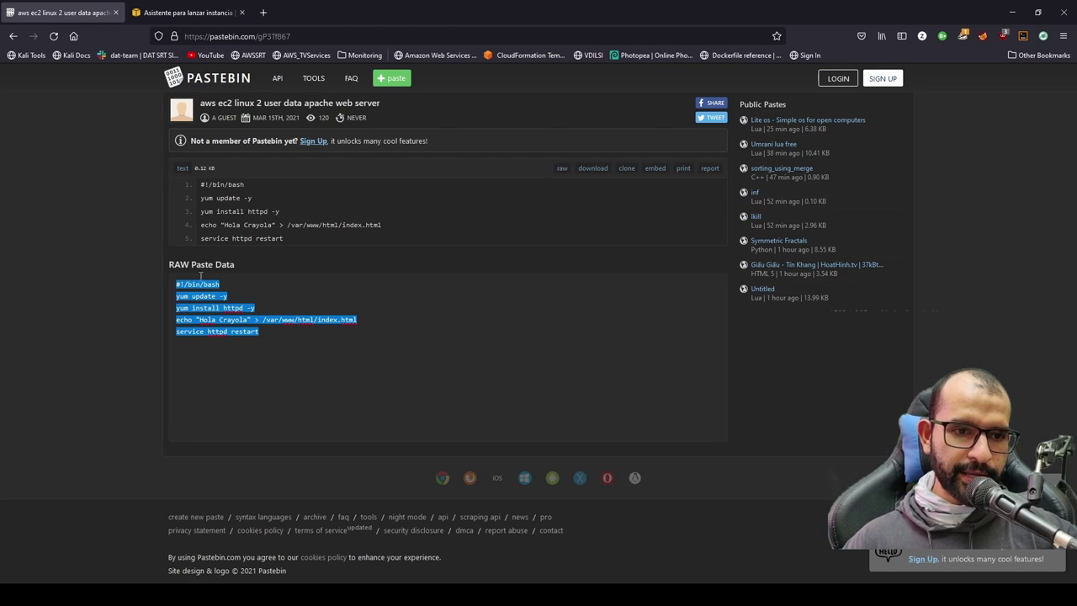
left_click(187, 14)
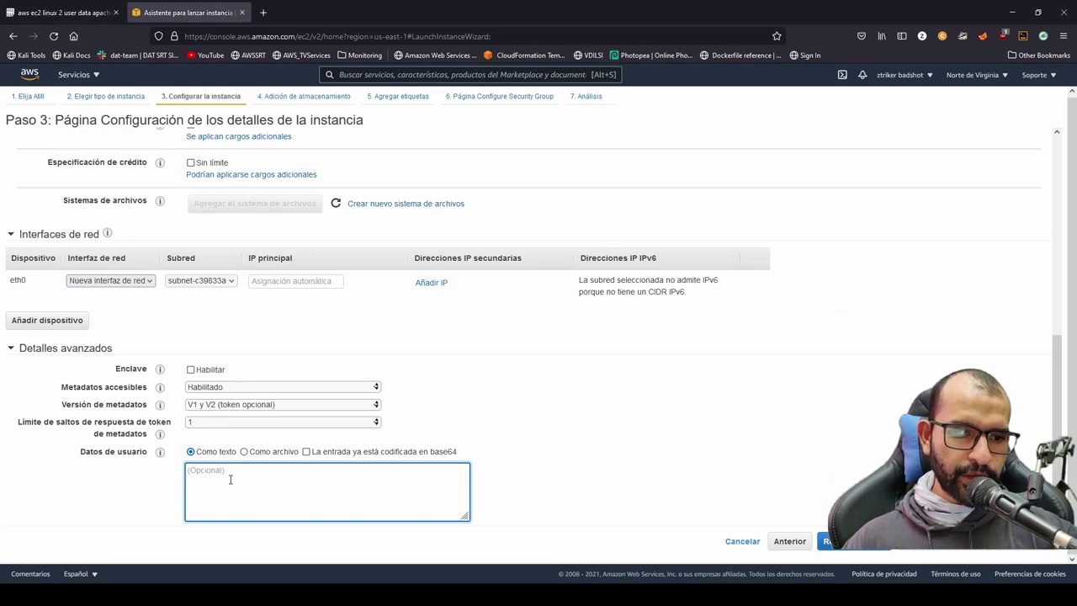
key("ctrl+v")
left_click(561, 500)
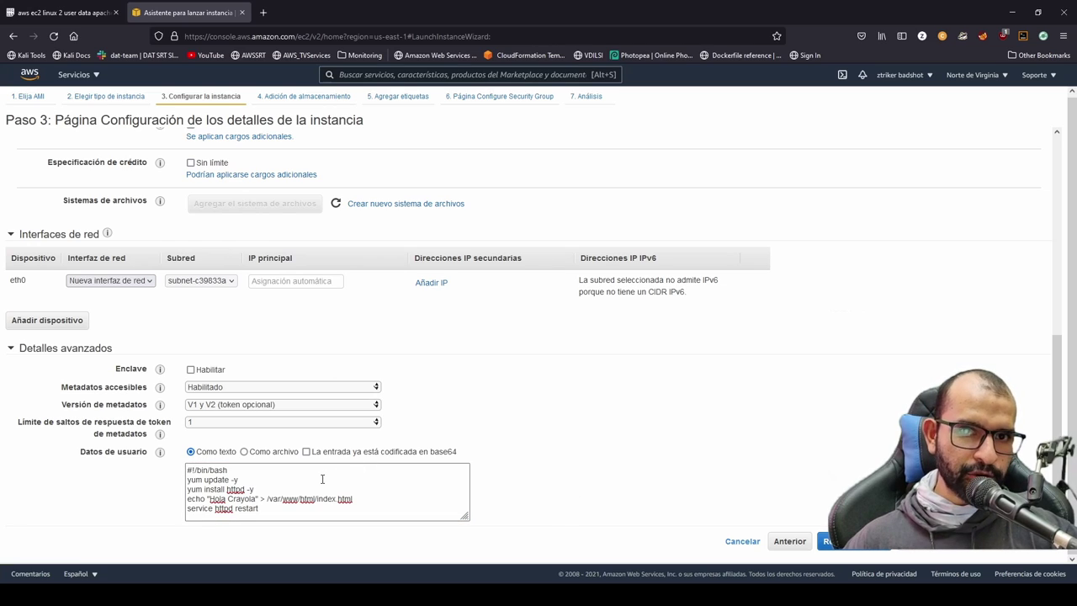
left_click(318, 510)
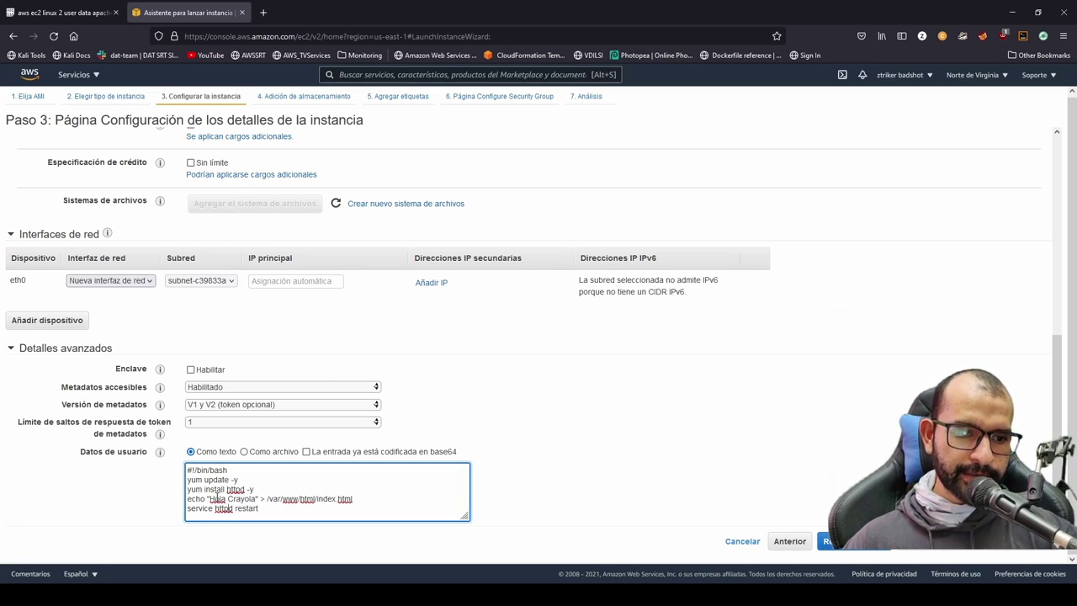
left_click_drag(208, 498, 253, 499)
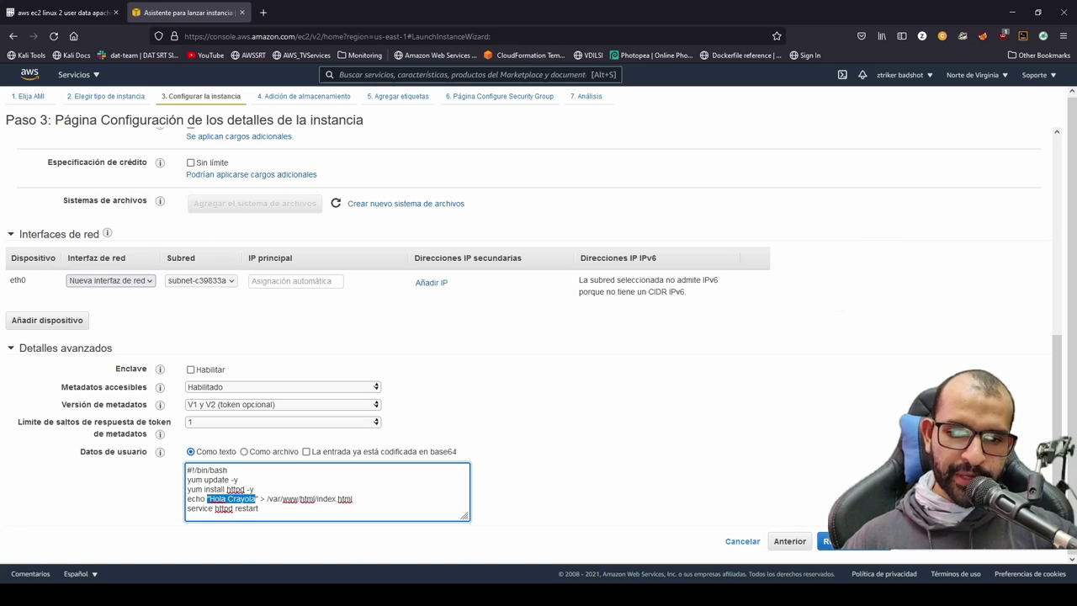
Keep the default storage and add a tag with the key CreadoPor and the creator's name as its value
left_click(988, 540)
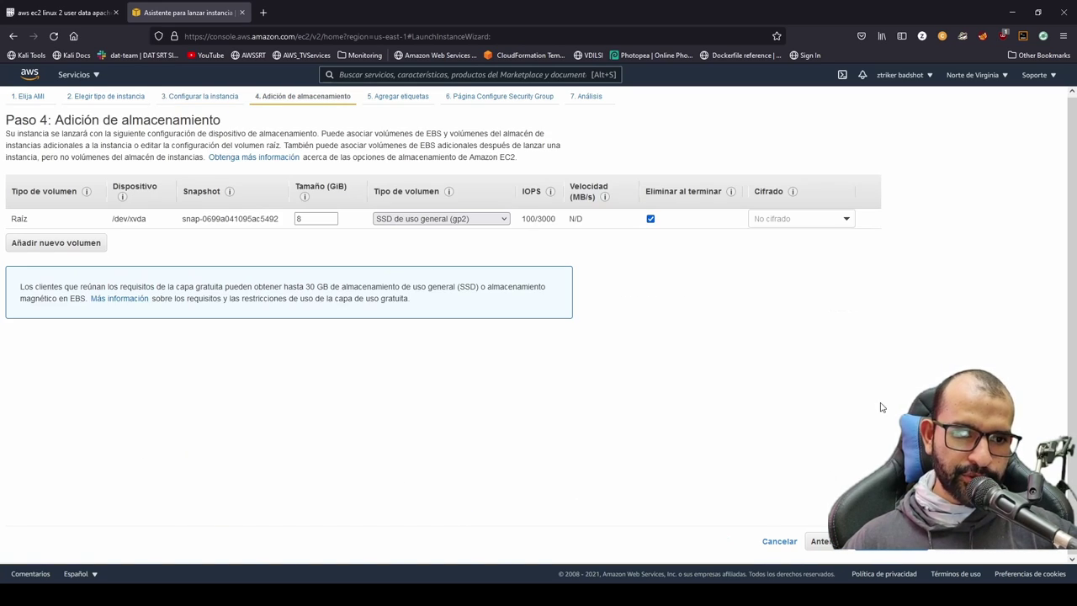
left_click(951, 548)
left_click(67, 291)
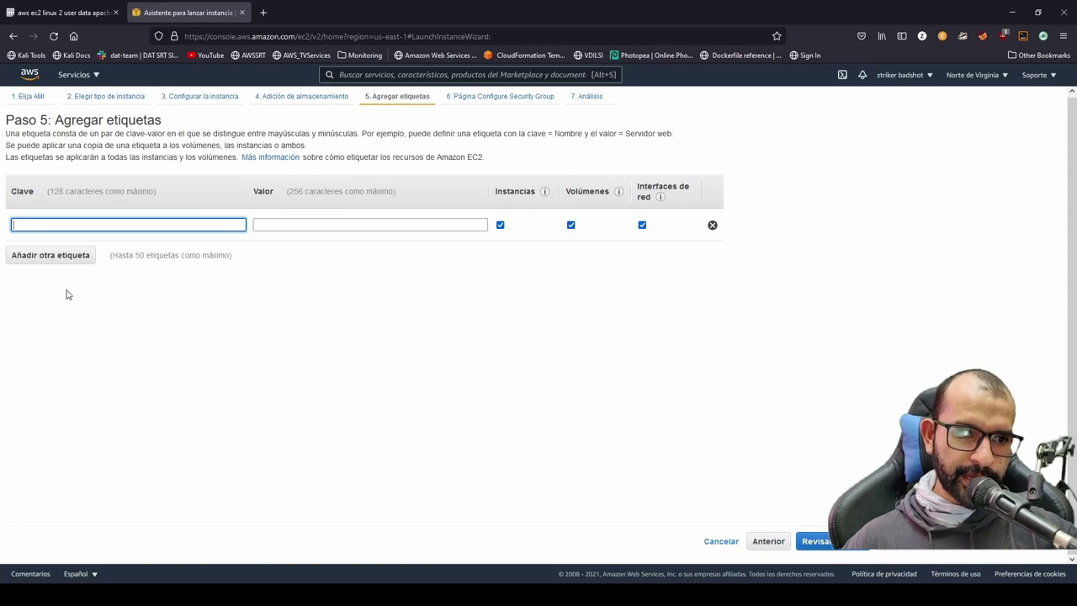
type("CreadoPor")
key("Tab")
type("Fernandoing")
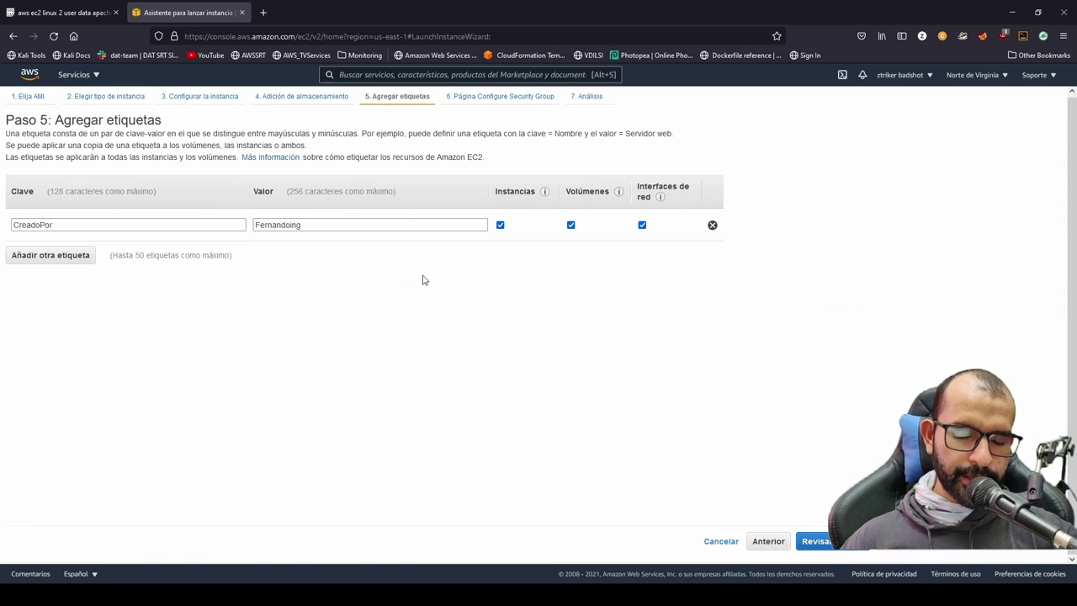
left_click(908, 549)
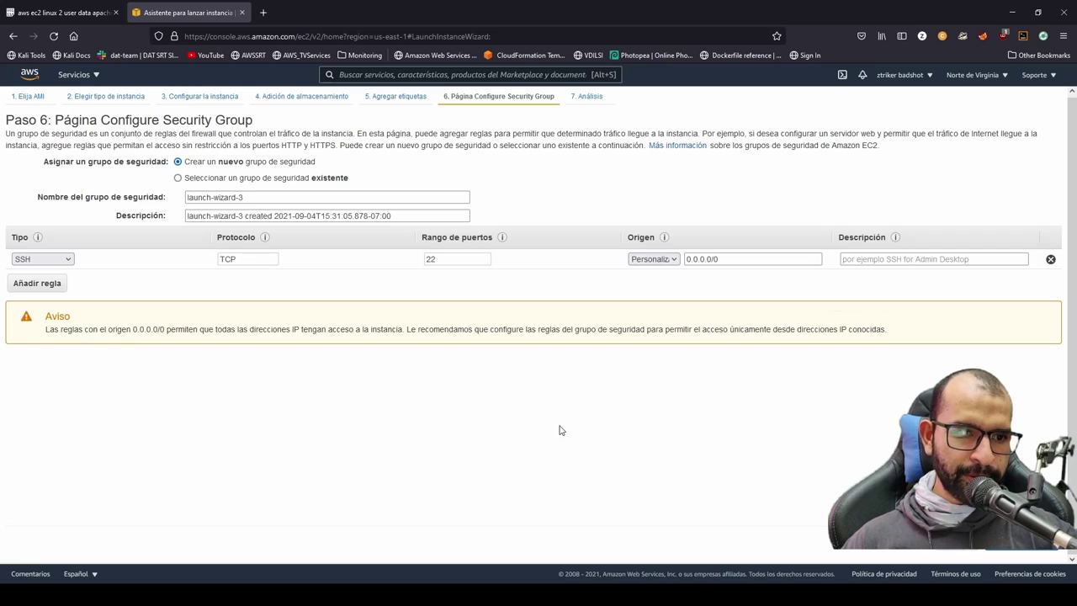
Assign the existing security group grupowebserver and check its inbound rules for HTTP and SSH
left_click(196, 179)
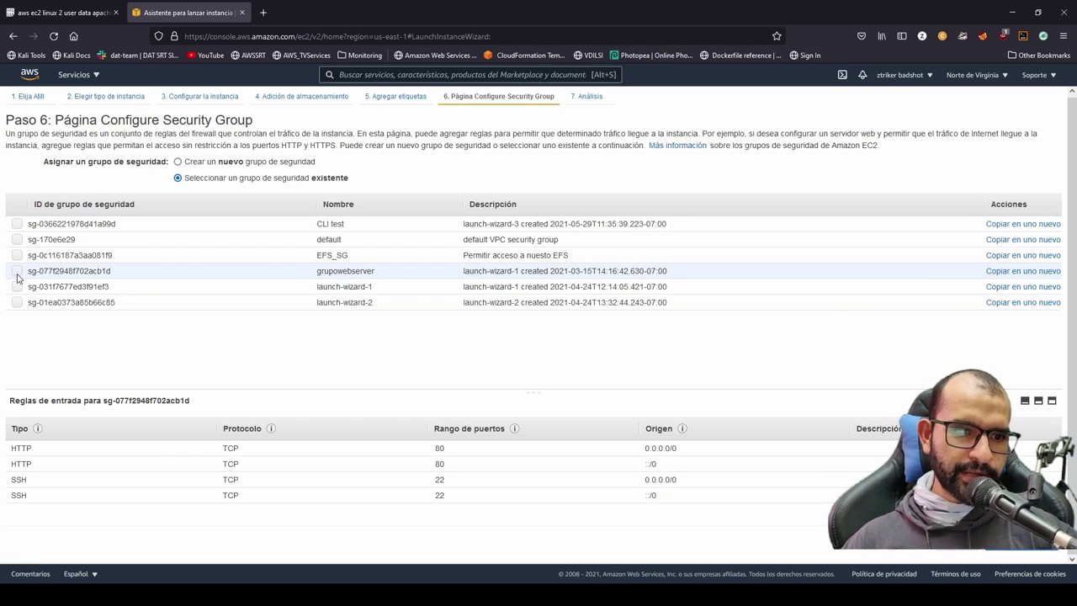
left_click(52, 272)
left_click_drag(317, 271, 397, 277)
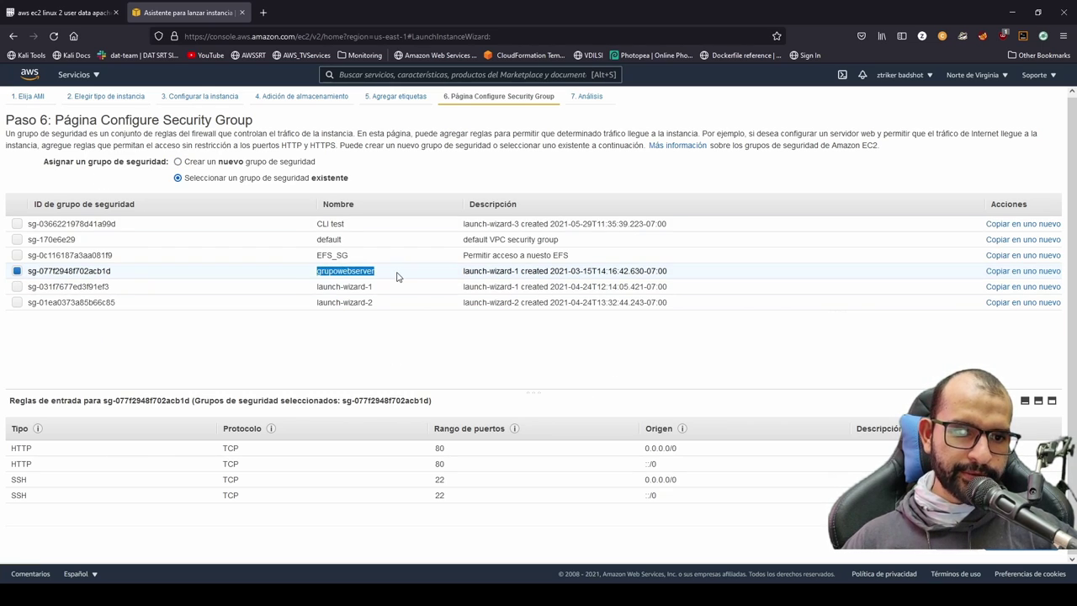
left_click(400, 279)
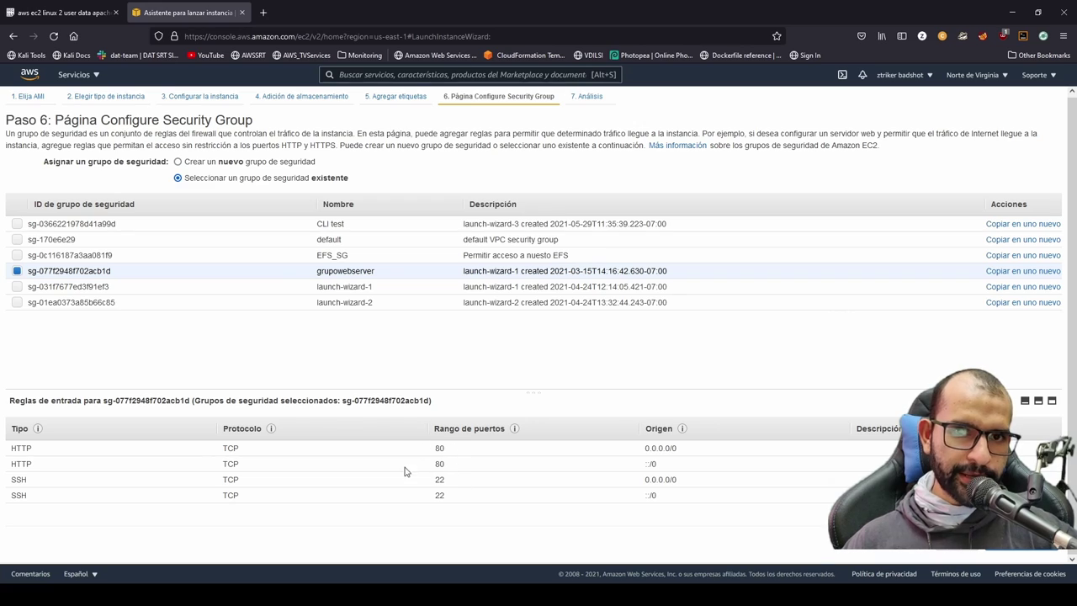
left_click_drag(435, 448, 698, 458)
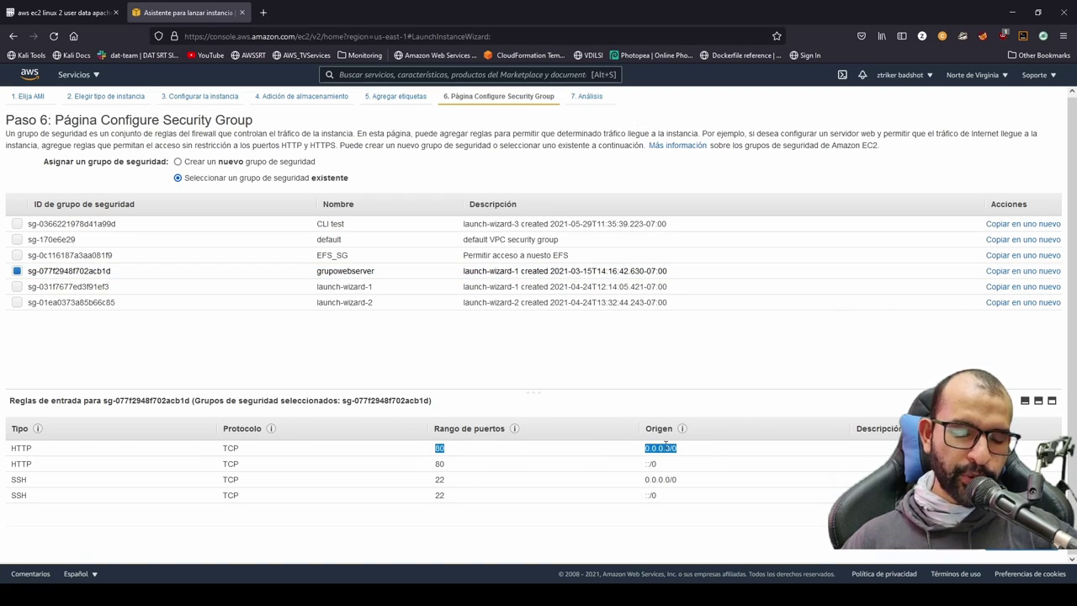
left_click_drag(434, 481, 713, 489)
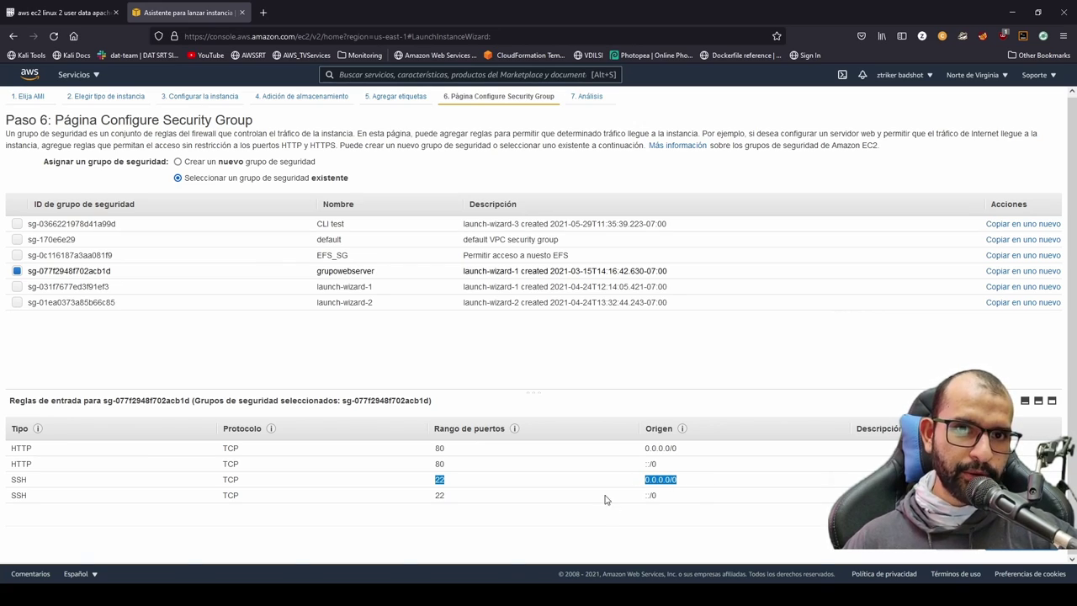
Review and launch the instance with the existing clavesZB-Virginia key pair, acknowledging access to the private key file
left_click(1006, 550)
left_click(1043, 550)
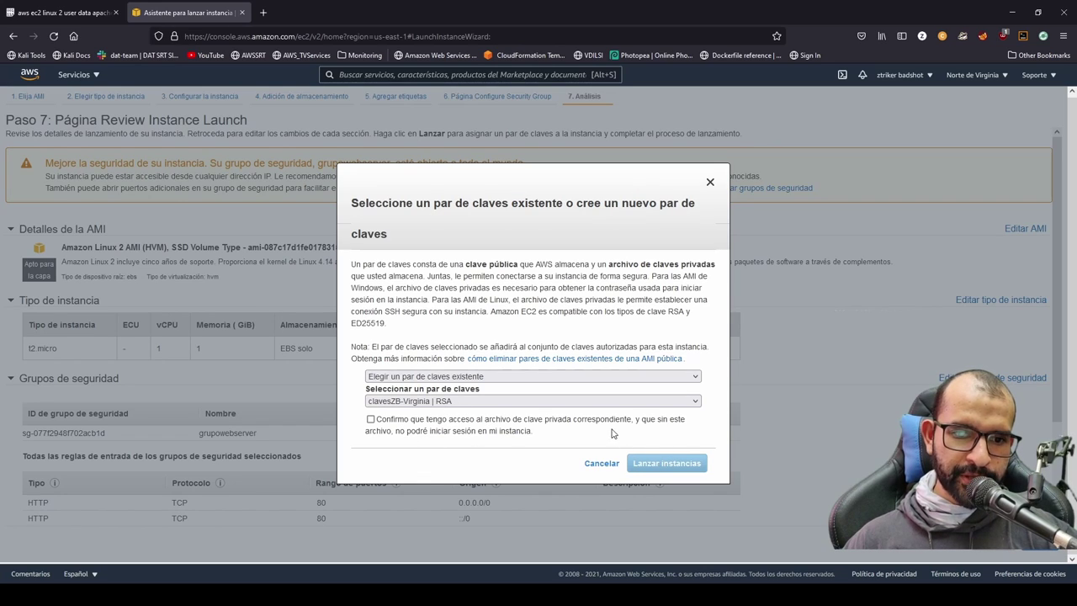
left_click(370, 418)
left_click(661, 462)
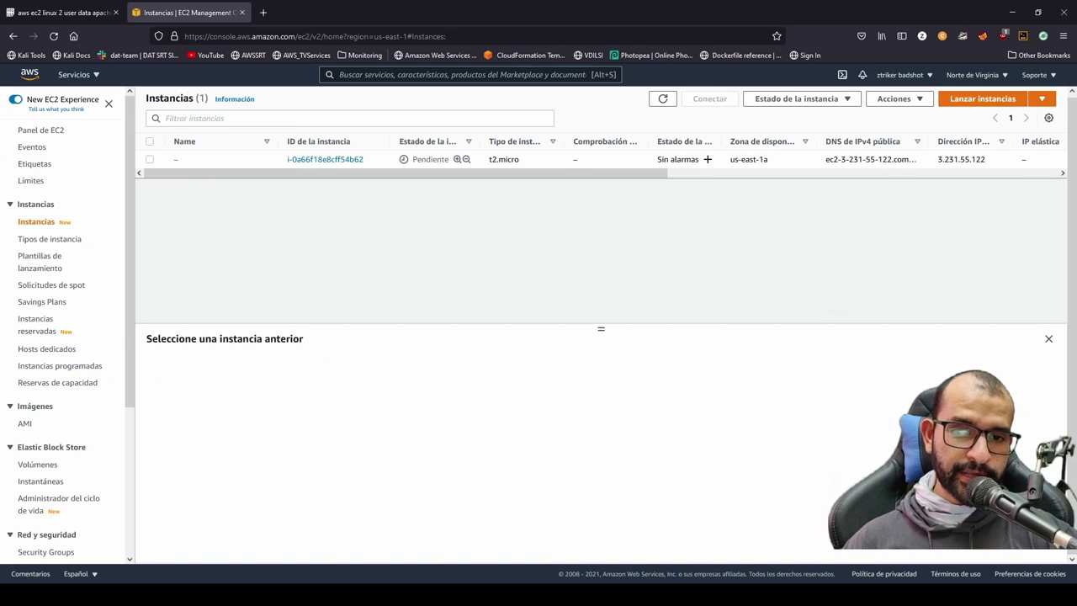
Begin launching a second instance from the 64-bit x86 Amazon Linux 2 AMI, type t2.micro
left_click(960, 101)
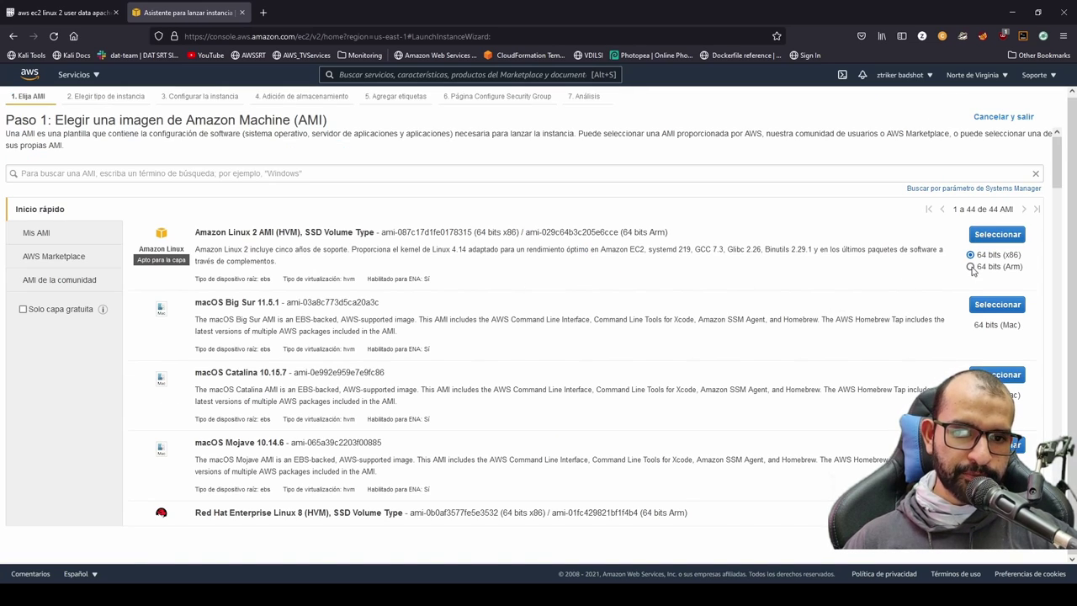
left_click(996, 234)
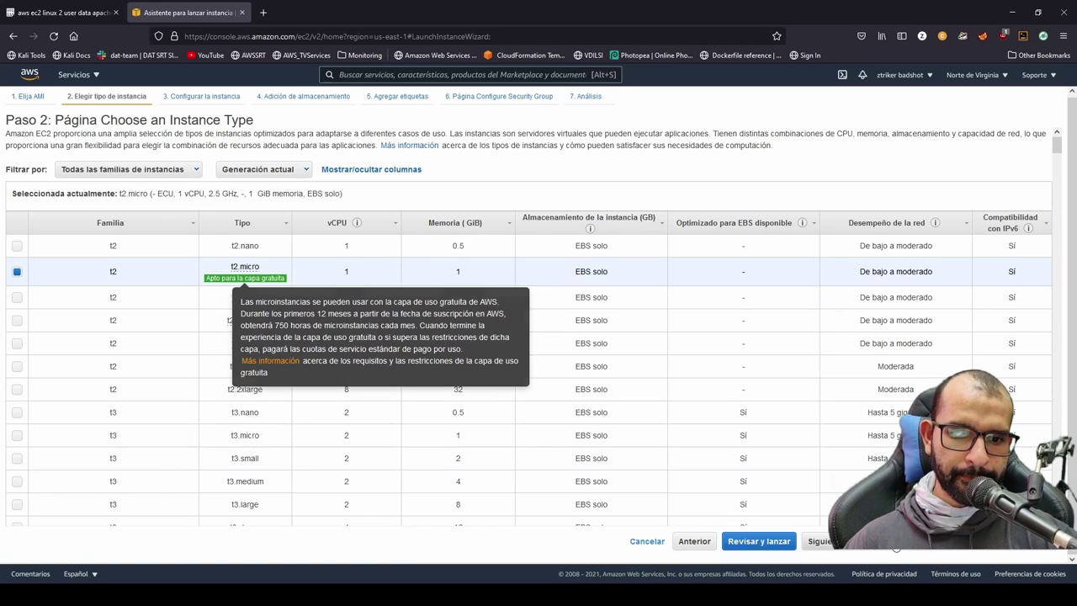
left_click(820, 541)
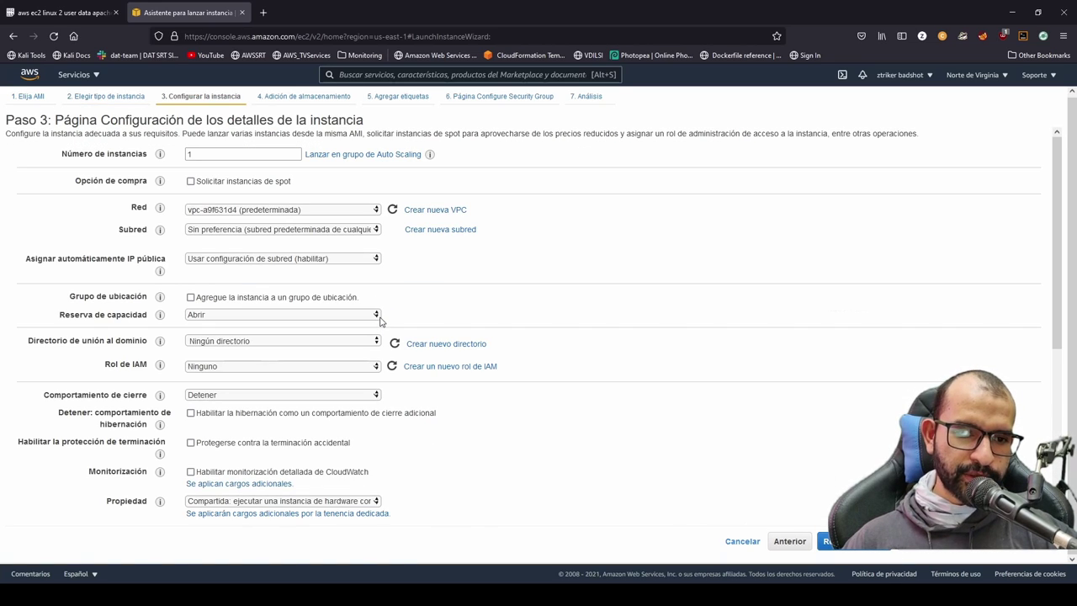
Paste the same Apache install script into the second instance's user data as text
scroll(522, 315, "down", 5)
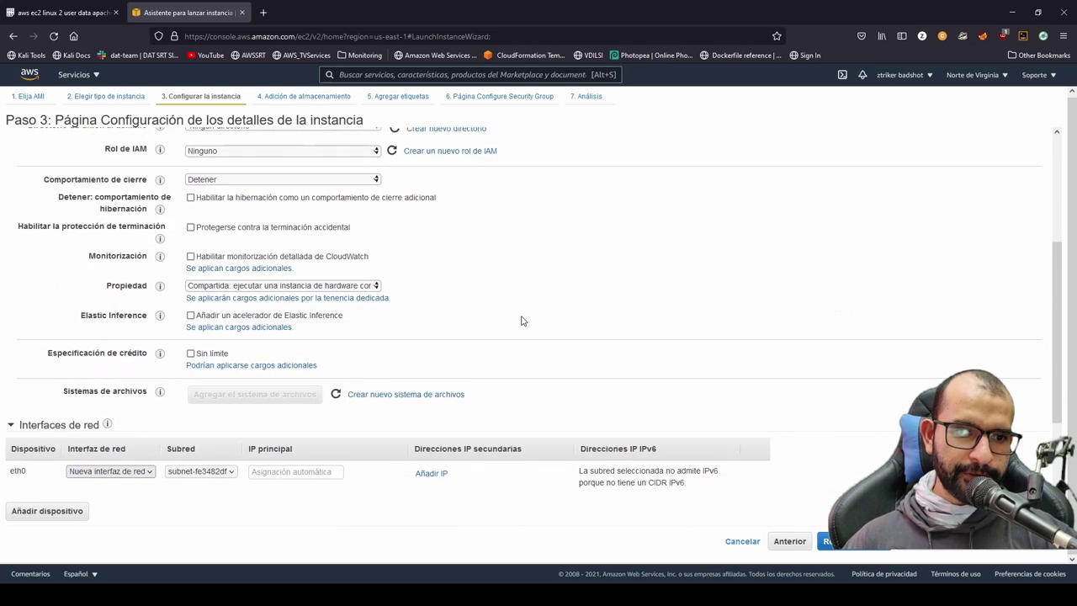
scroll(236, 472, "down", 1)
left_click(234, 478)
left_click(63, 12)
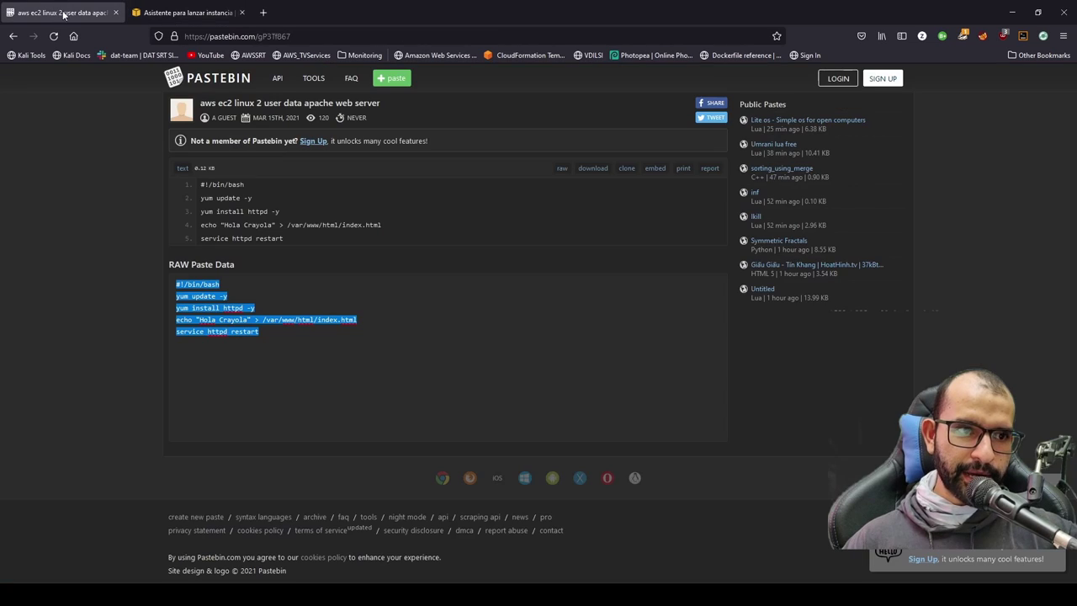
left_click(185, 12)
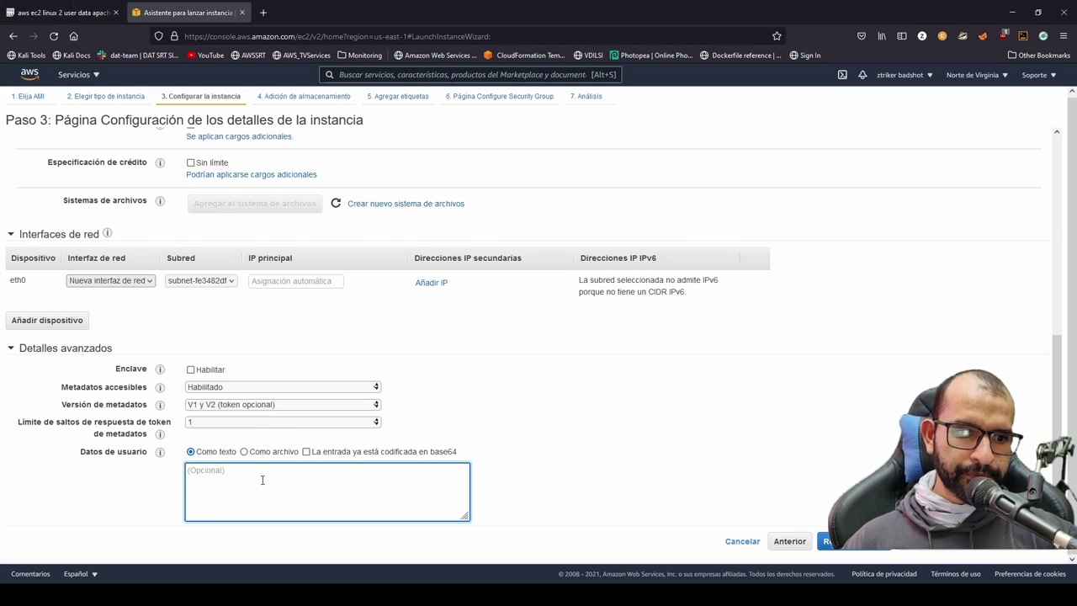
type("#!/bin/bash yum update -y yum install httpd -y echo \"Hola Crayola\" > /var/www/html/index.html service httpd restart")
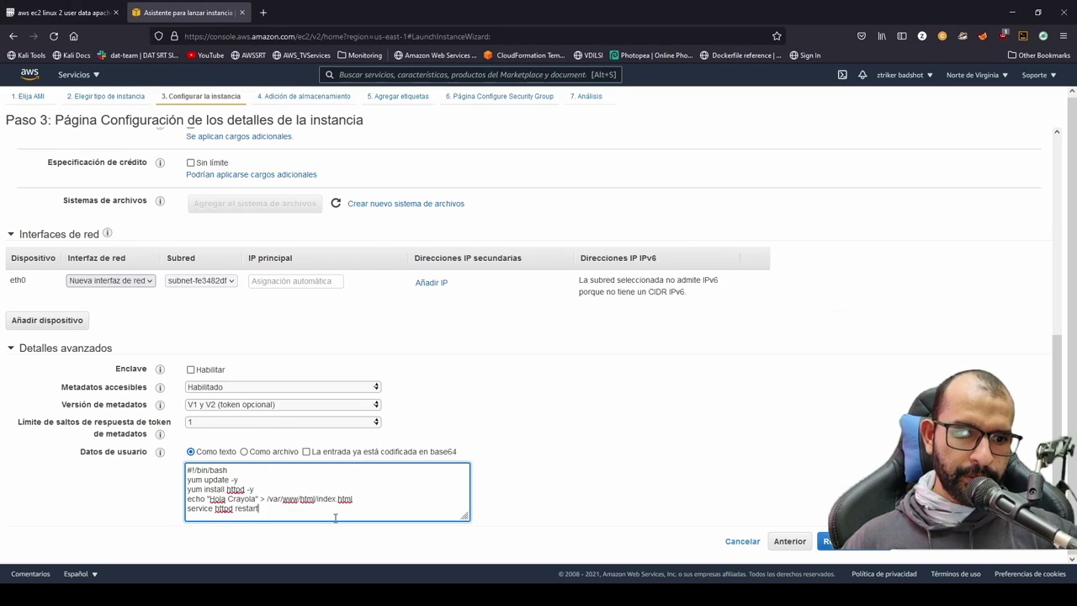
Change the greeting in the user data script's echo line to "Hola mundo"
triple_click(242, 499)
left_click(238, 501)
double_click(240, 499)
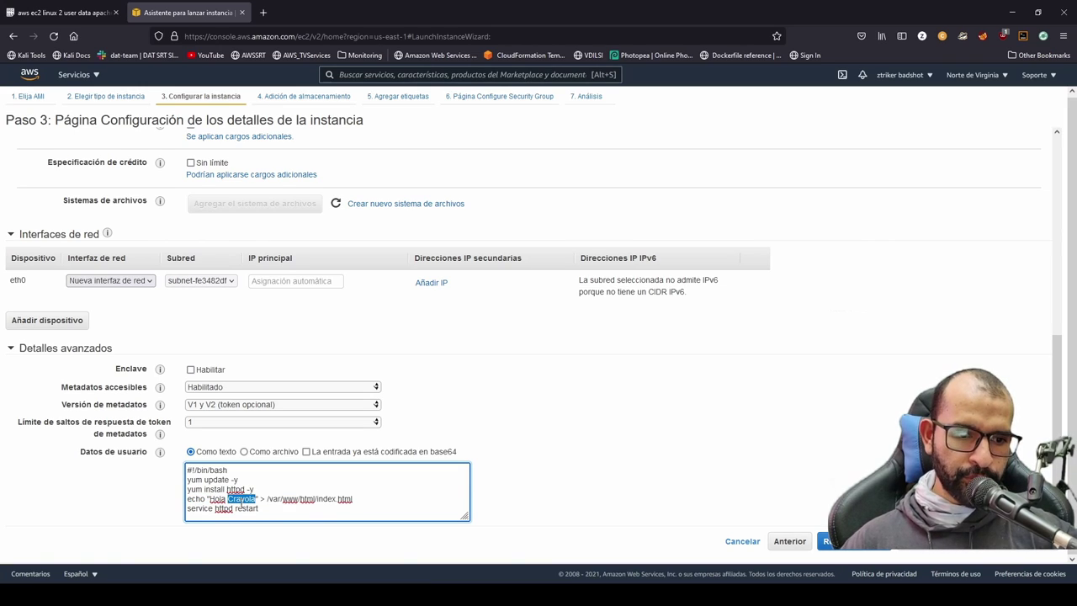
type("mundo")
key("ctrl+End")
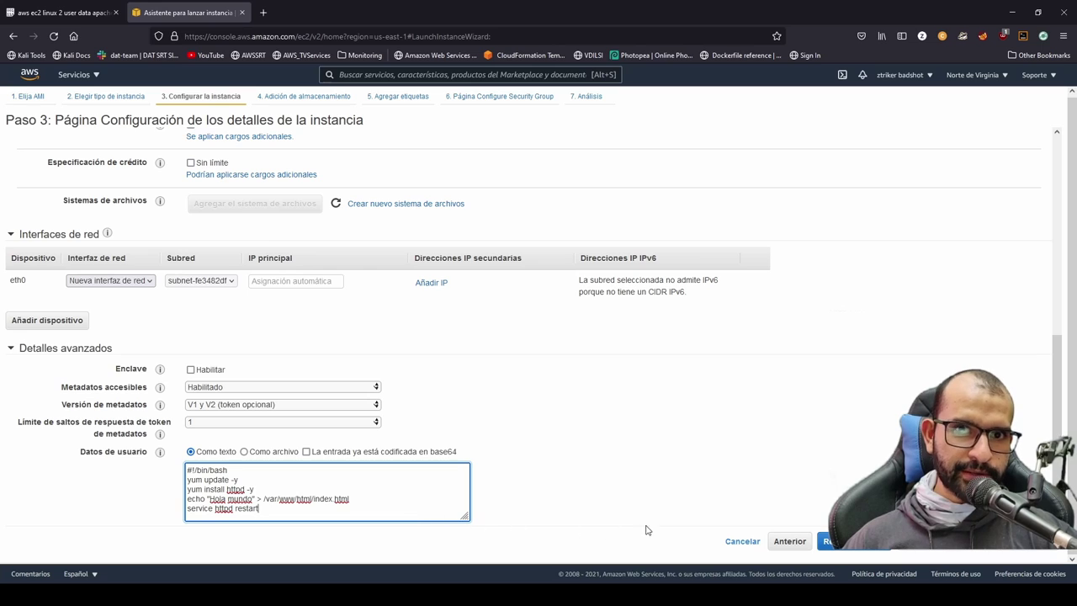
Keep the default storage, add no tags, and assign the existing security group grupowebserver to the second instance
left_click(942, 541)
left_click(980, 548)
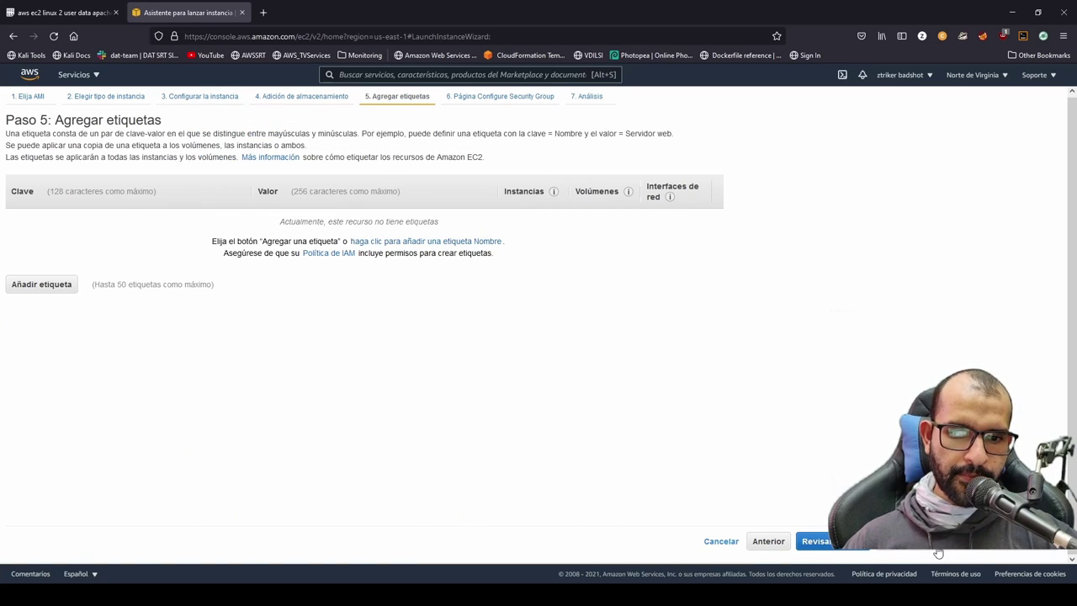
left_click(980, 547)
left_click(178, 176)
left_click(23, 263)
Launch the second instance with the existing clavesZB-Virginia key pair, acknowledging private key access, and return to the instances list
left_click(980, 548)
left_click(1013, 543)
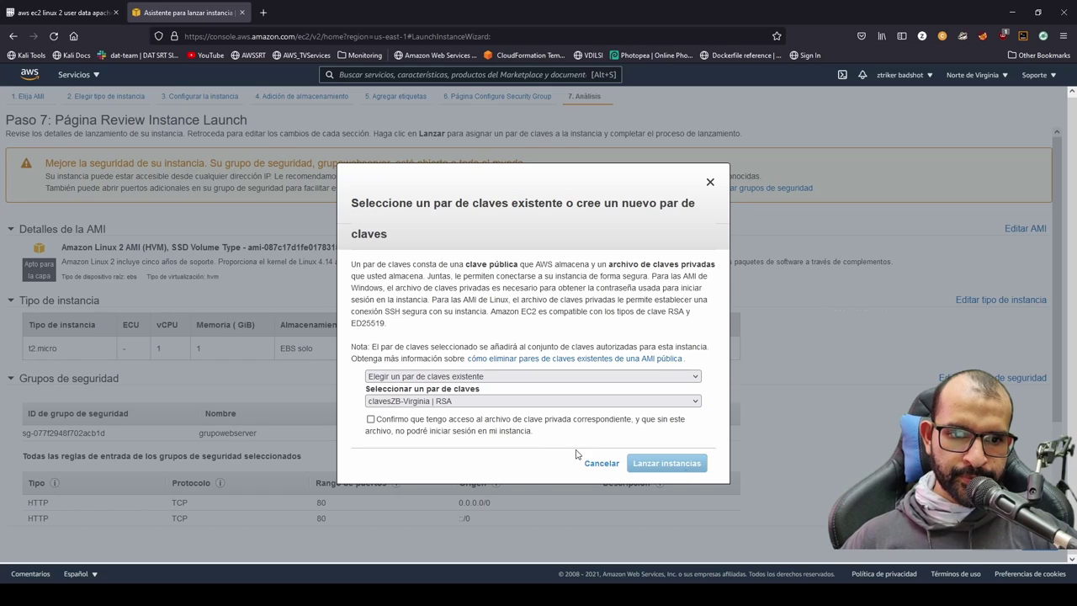
left_click(372, 418)
left_click(665, 462)
left_click(1043, 481)
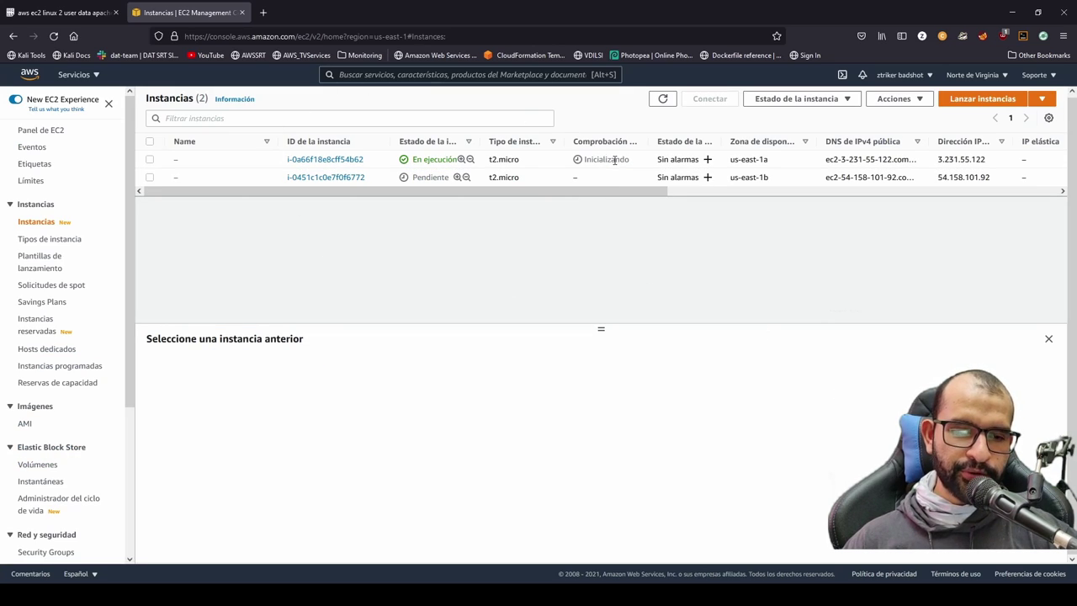
Copy the first instance's public IPv4 address, load it in a new browser tab, and compare its greeting with the Pastebin script
left_click(241, 162)
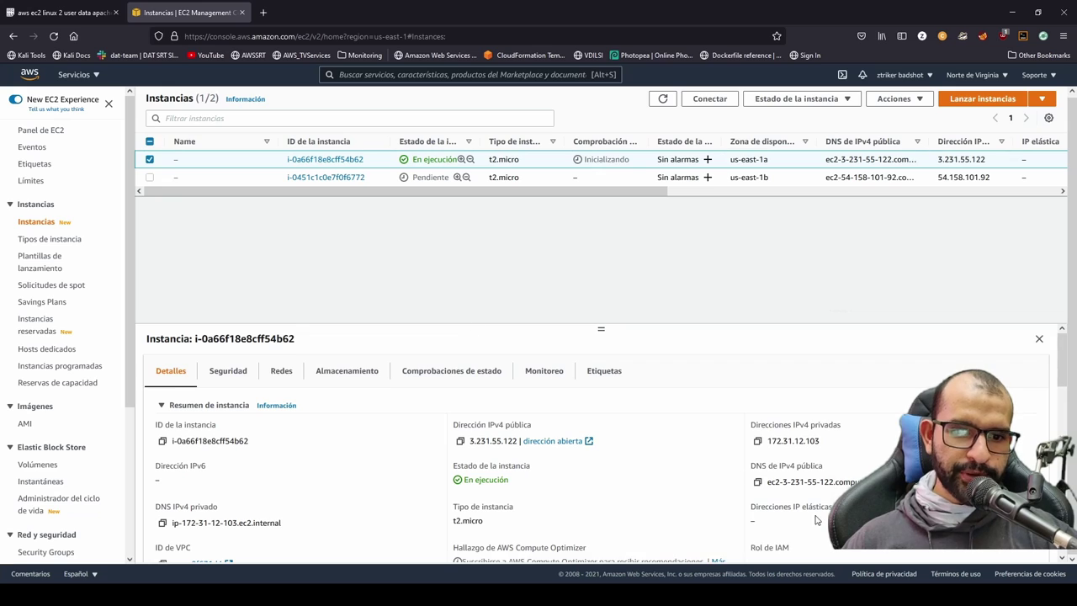
left_click(460, 441)
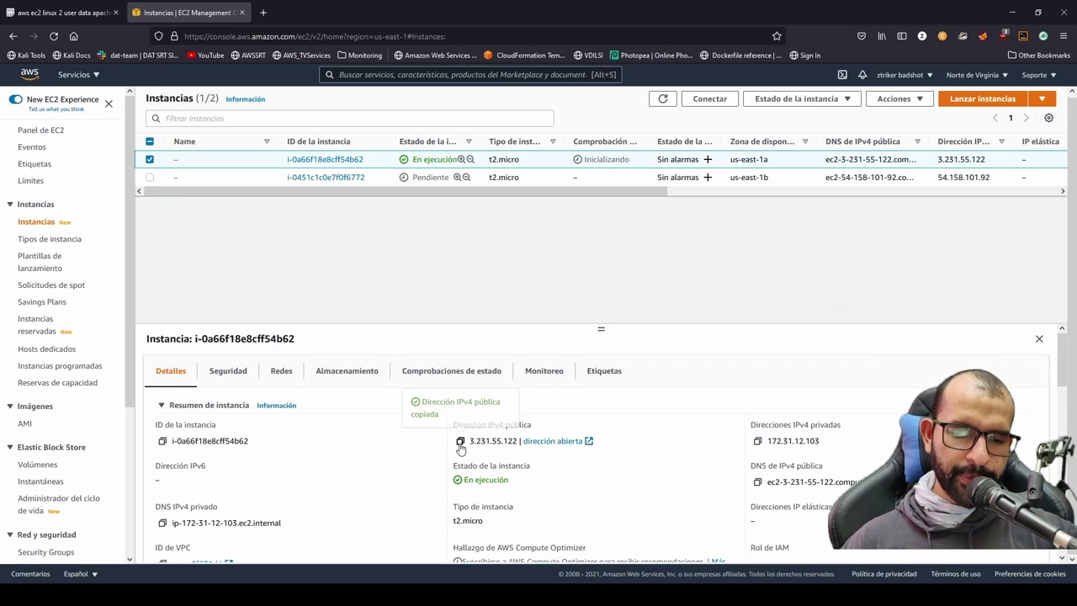
left_click(263, 12)
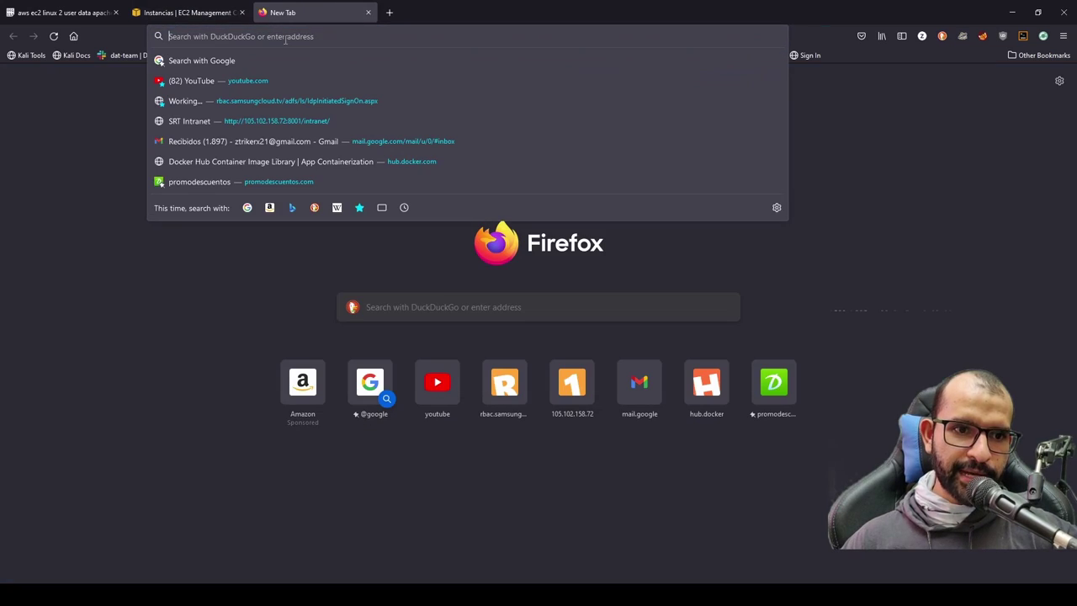
key("ctrl+v")
key("Return")
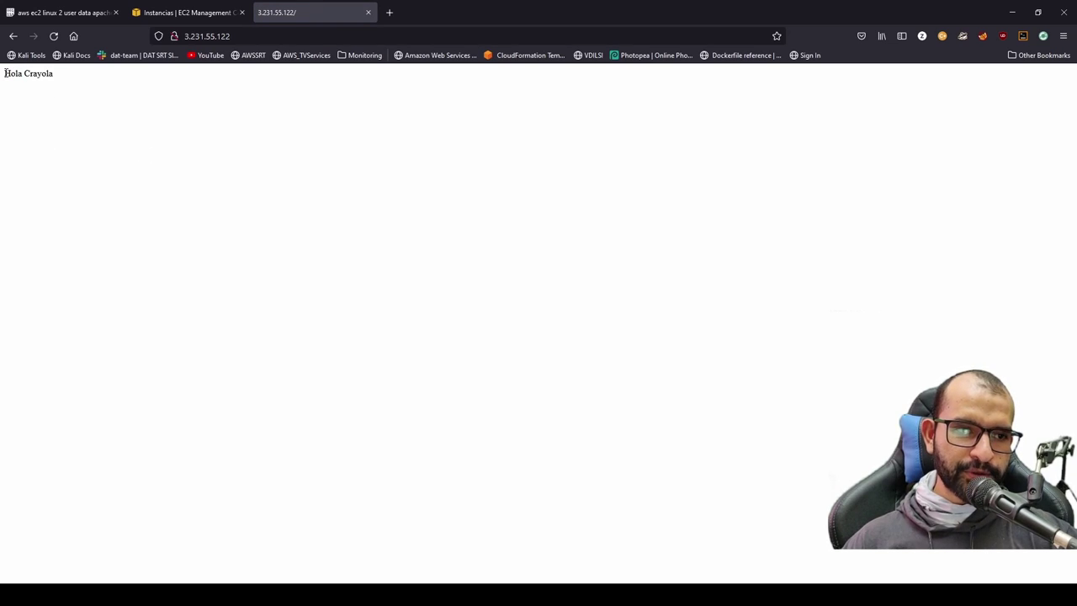
left_click_drag(5, 73, 55, 79)
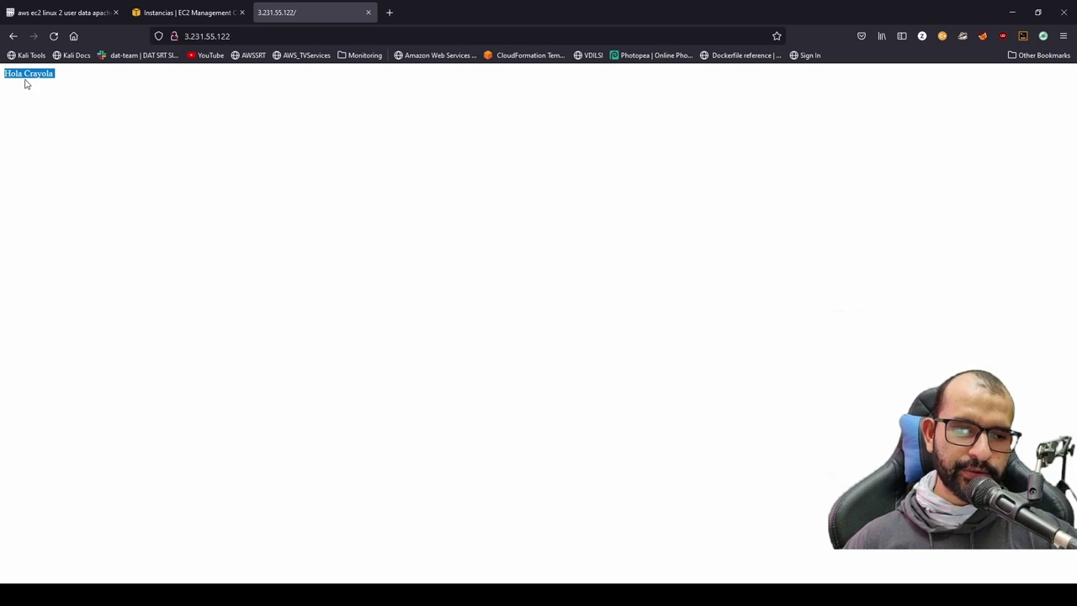
left_click(79, 13)
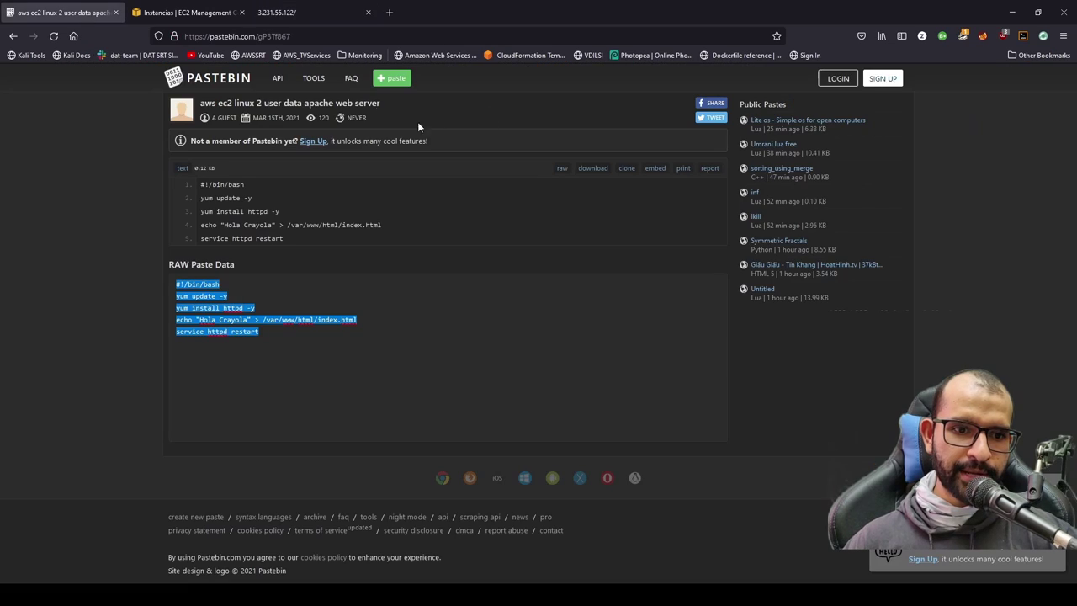
Refresh the instances list, load the second instance's public IPv4 address in a new browser tab, and compare its greeting with the first server's page
left_click(185, 12)
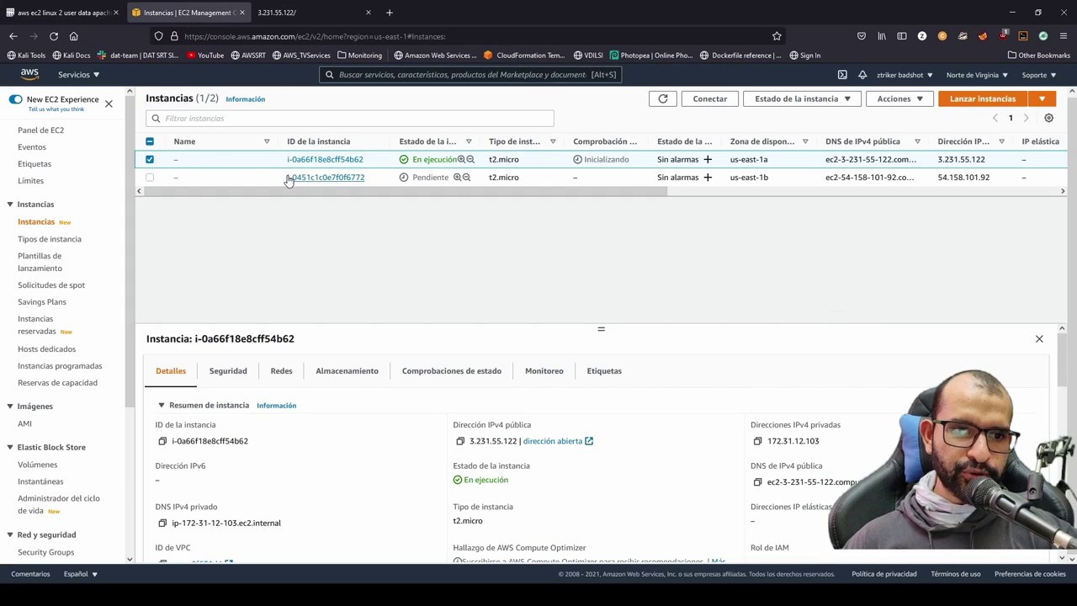
left_click(185, 177)
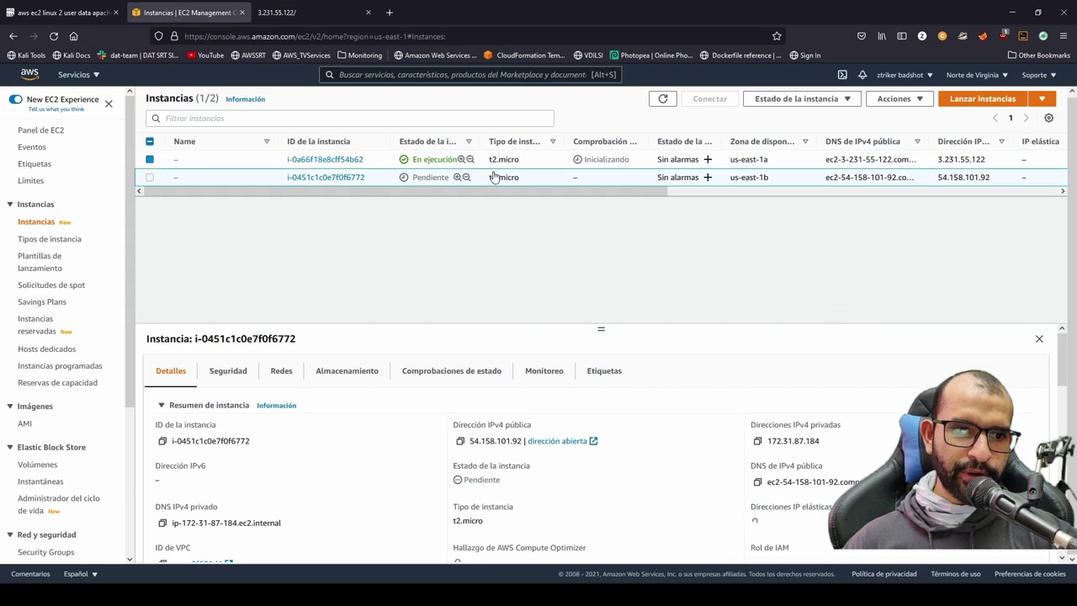
left_click(662, 100)
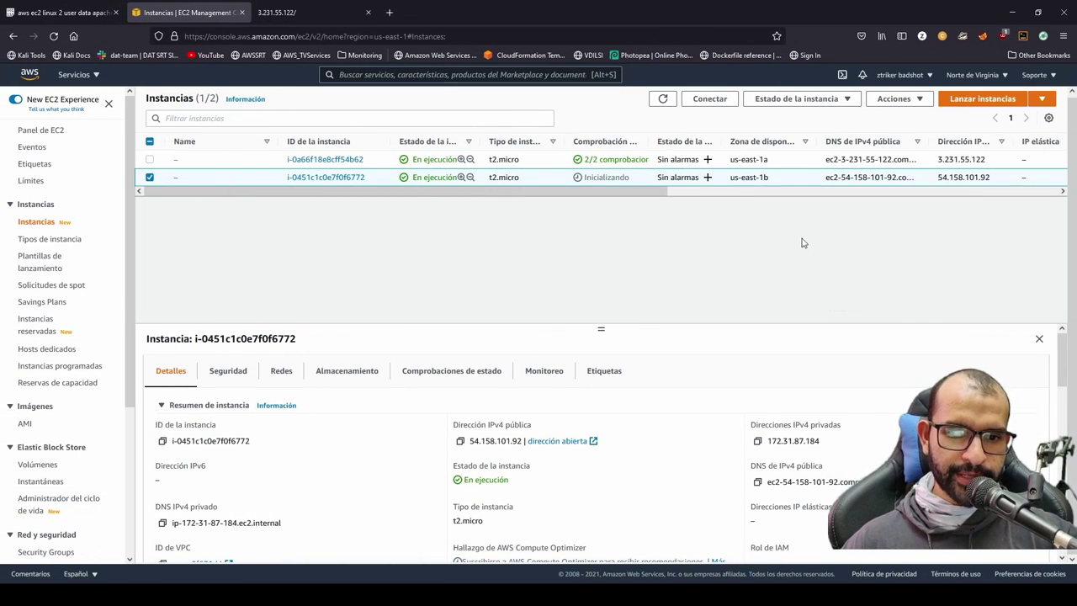
left_click(460, 441)
left_click(389, 12)
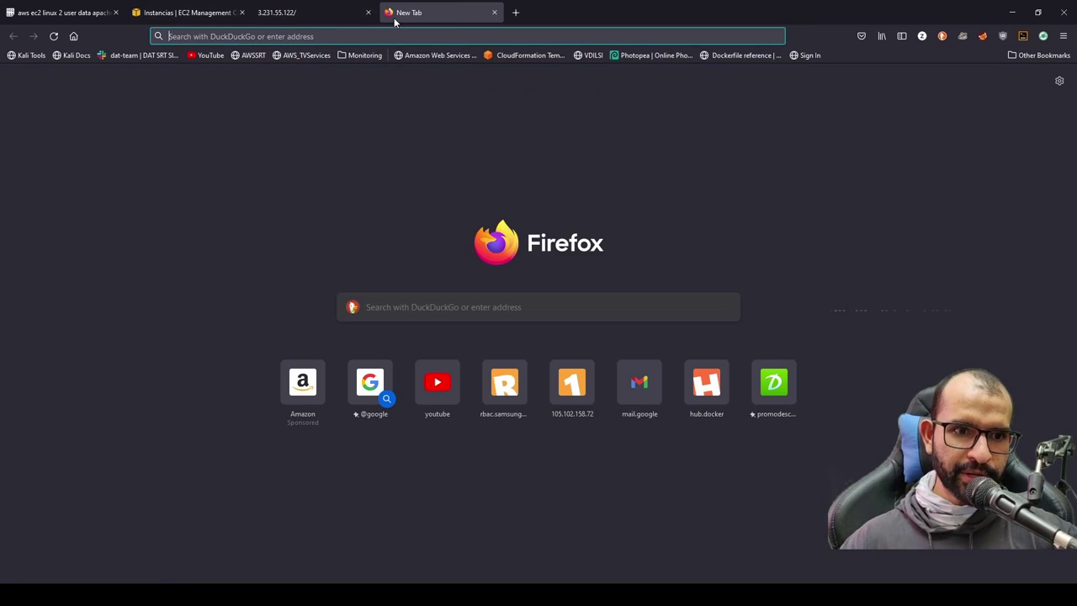
key("ctrl+v")
key("Return")
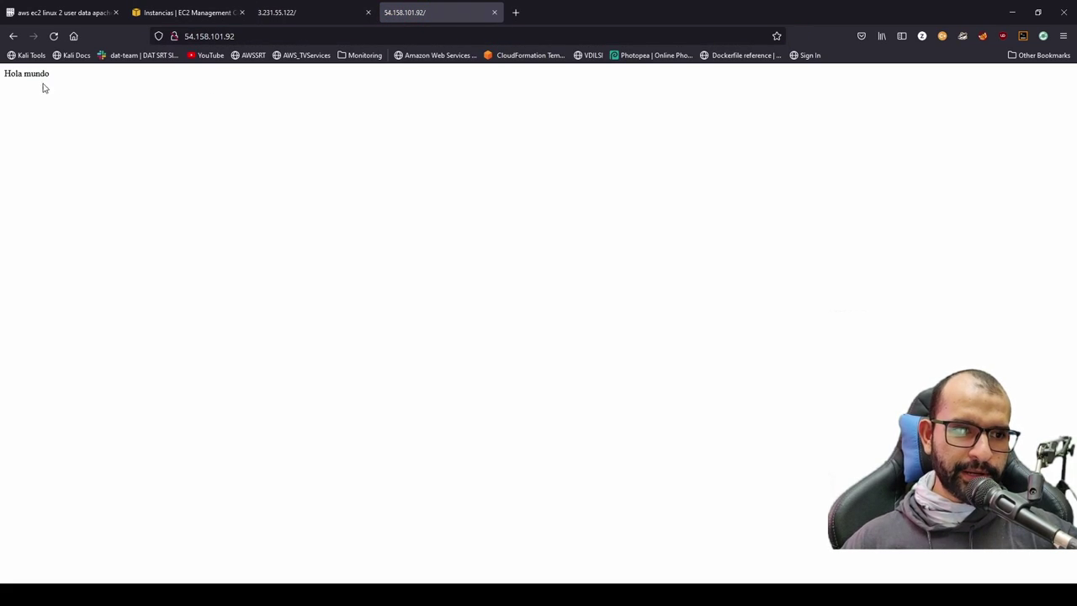
left_click(300, 13)
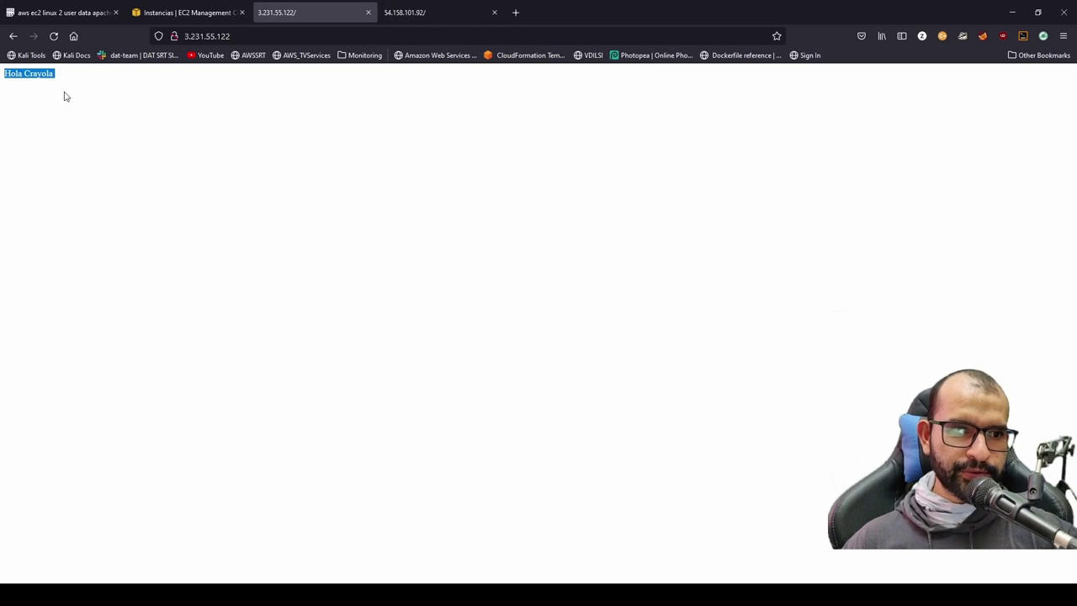
left_click(60, 97)
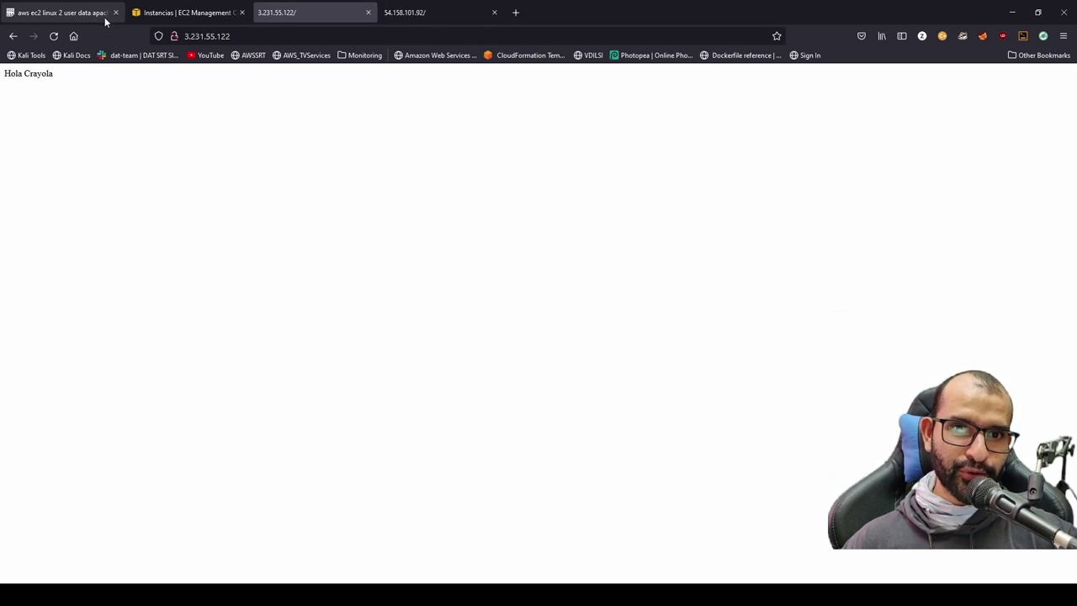
Return to the EC2 console, go to the load balancers section, and start creating a Classic Load Balancer
left_click(152, 17)
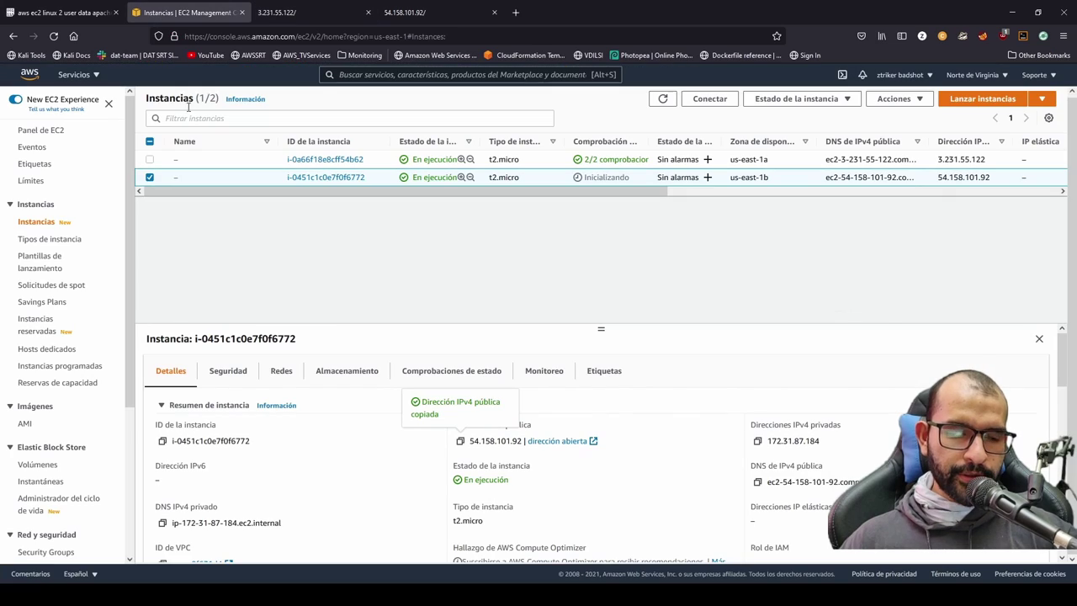
scroll(55, 332, "down", 5)
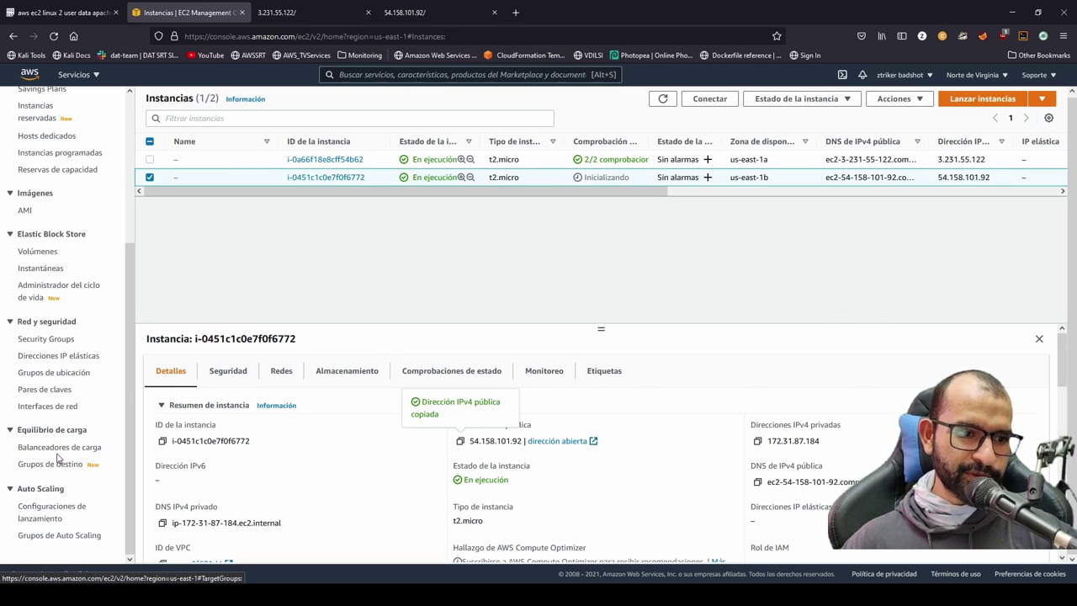
left_click(59, 448)
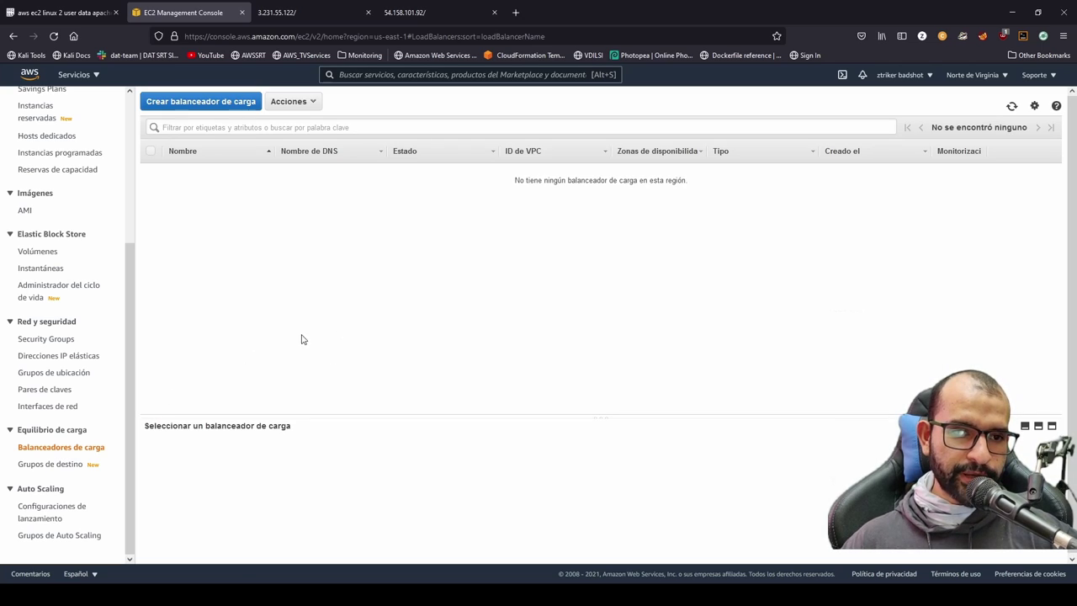
left_click(197, 106)
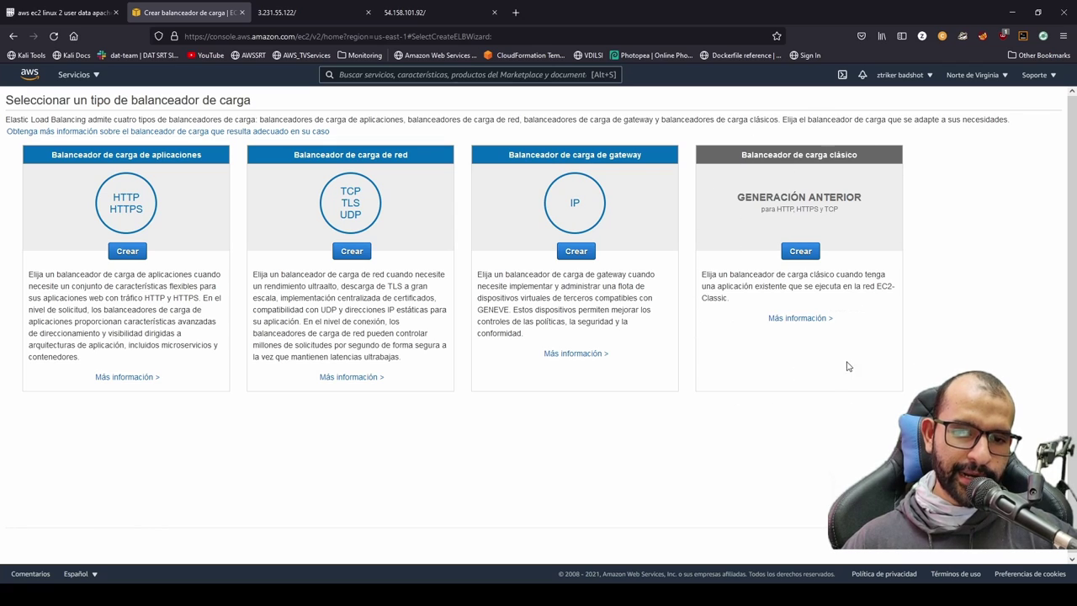
left_click(802, 254)
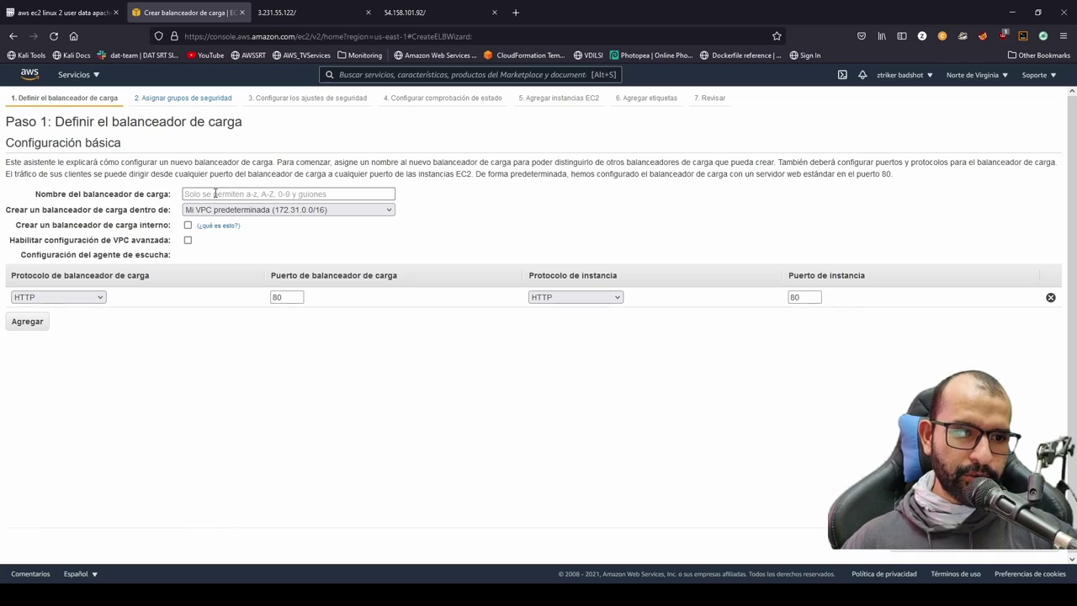
Name the load balancer "Clasmsic load balancer", keeping the default VPC and leaving the internal option off
left_click(216, 194)
type("Clasmsic load balancer")
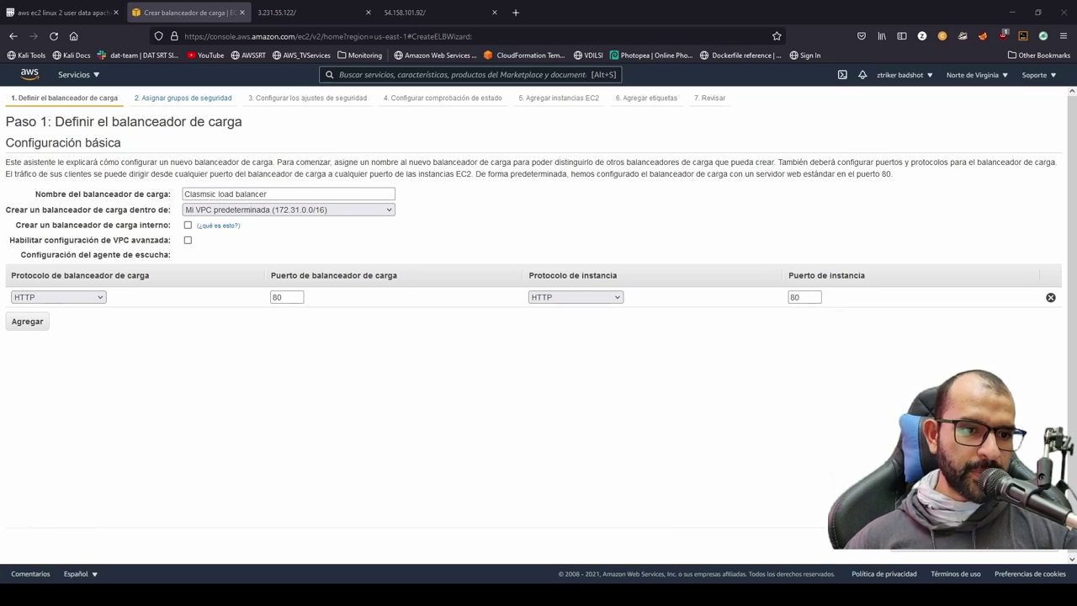
key("Tab")
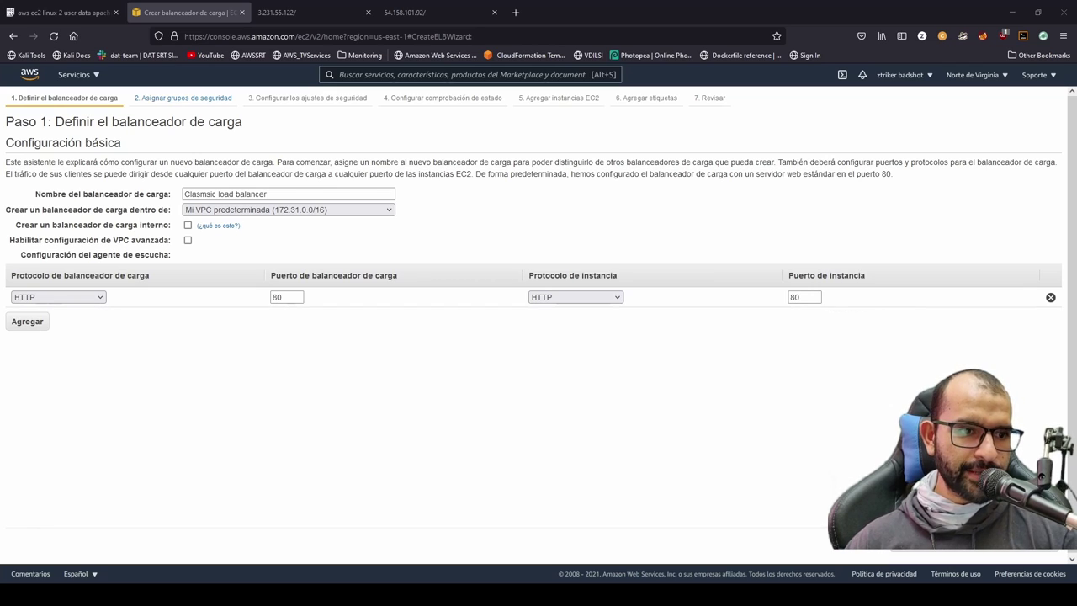
left_click_drag(15, 224, 264, 233)
left_click(270, 231)
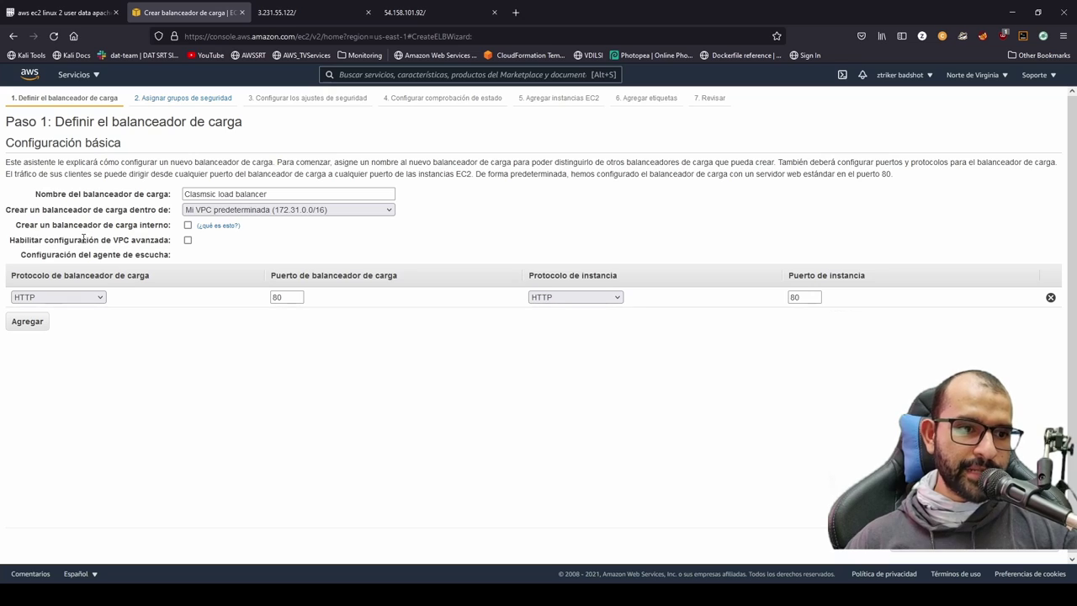
Enable the advanced VPC configuration to view the available subnets, and disable it again
left_click(188, 239)
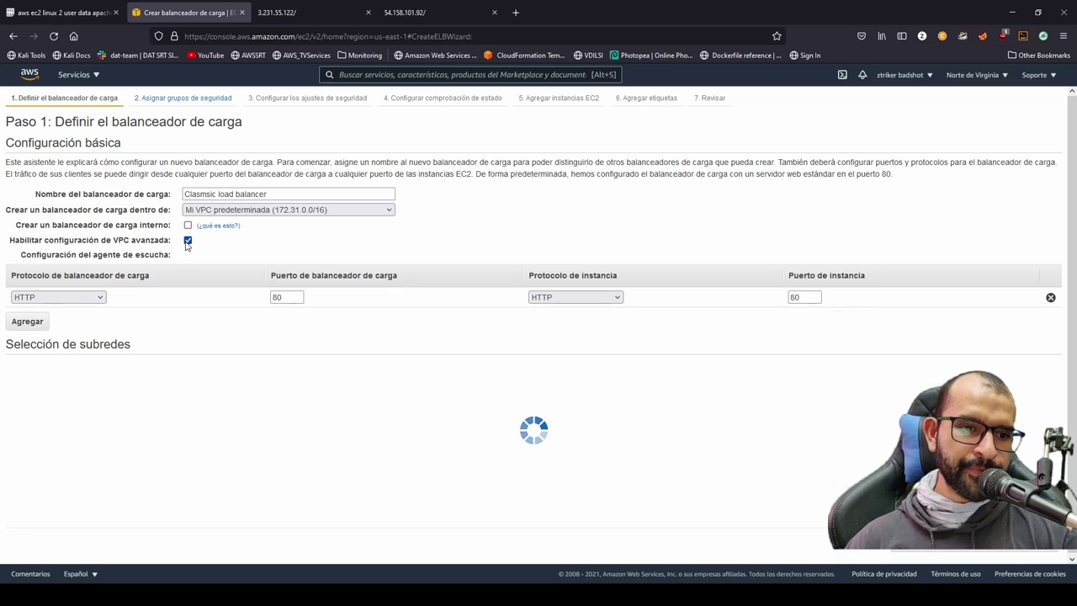
scroll(278, 378, "down", 2)
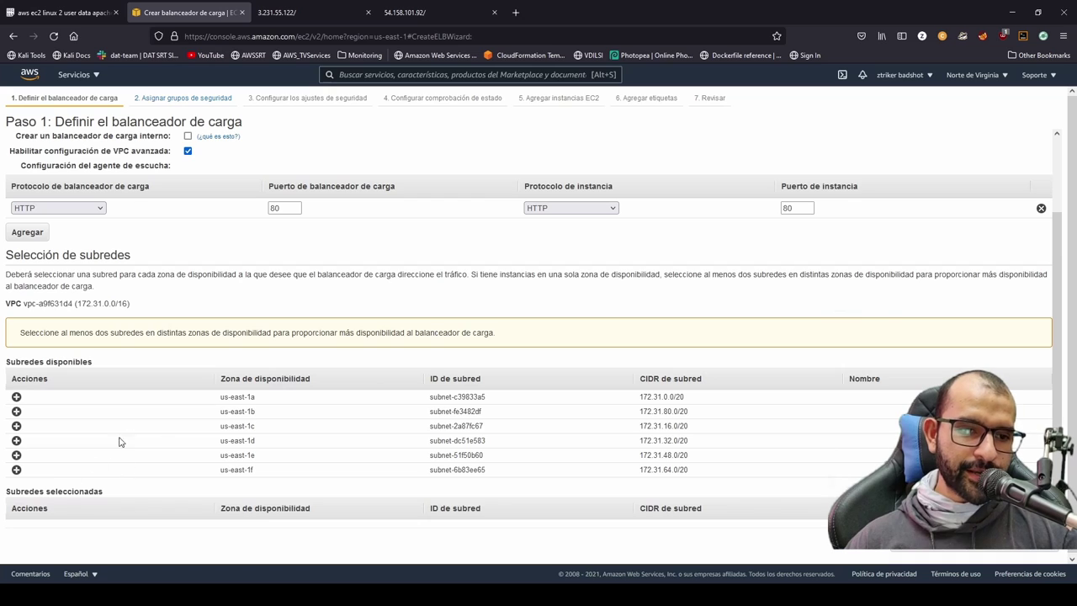
scroll(91, 434, "up", 2)
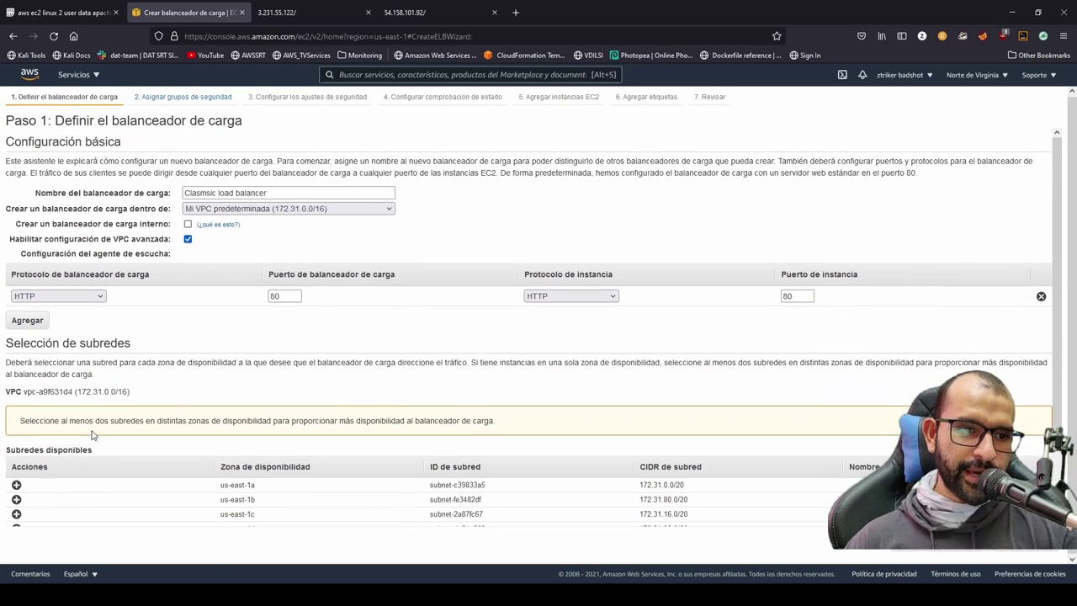
left_click(188, 240)
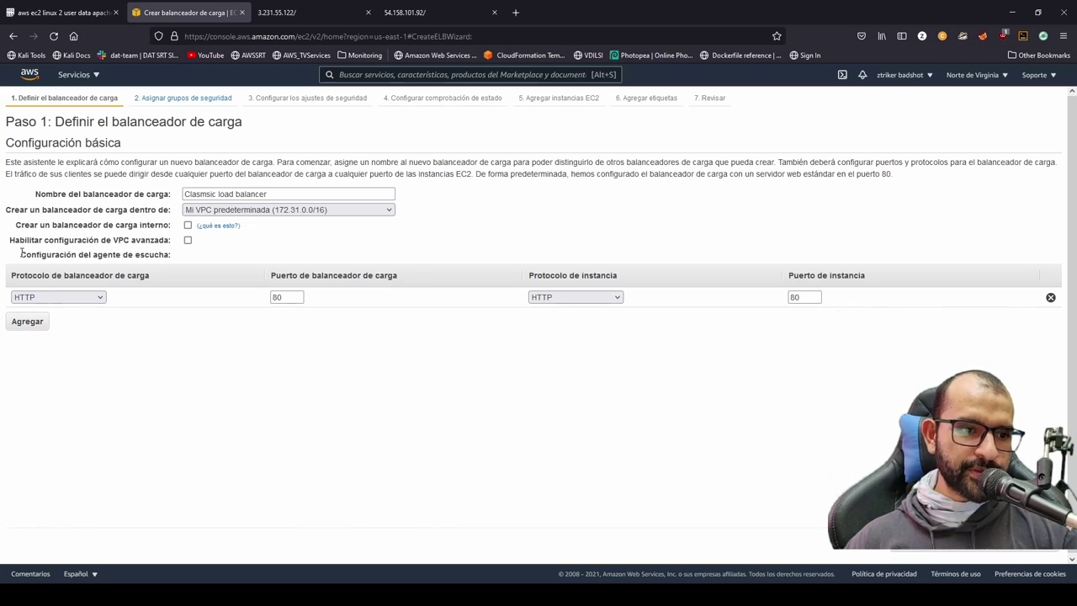
left_click_drag(21, 254, 177, 259)
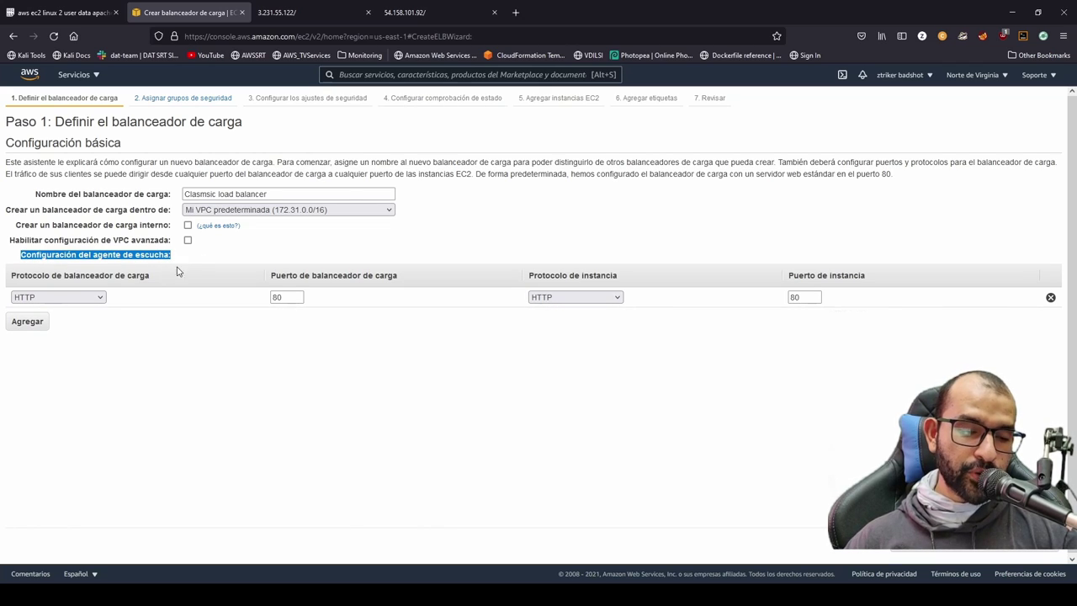
left_click(179, 347)
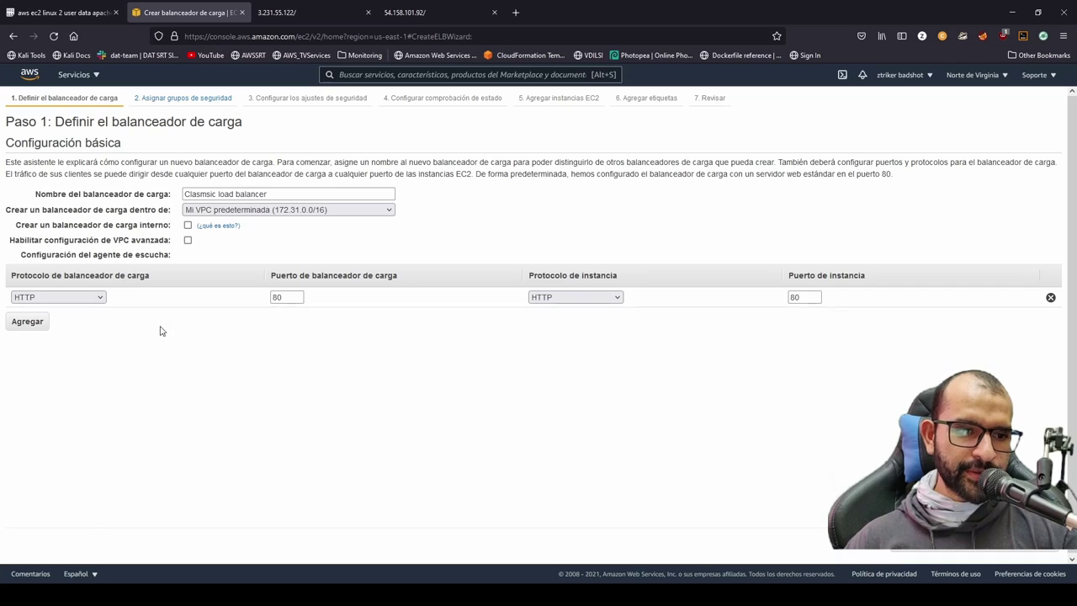
left_click(276, 296)
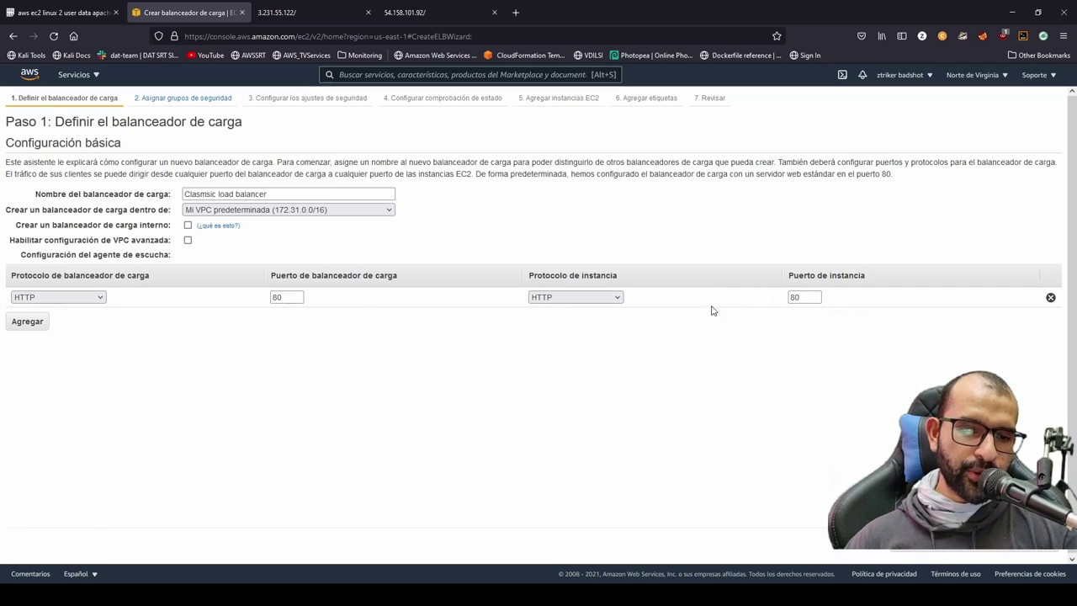
left_click(803, 296)
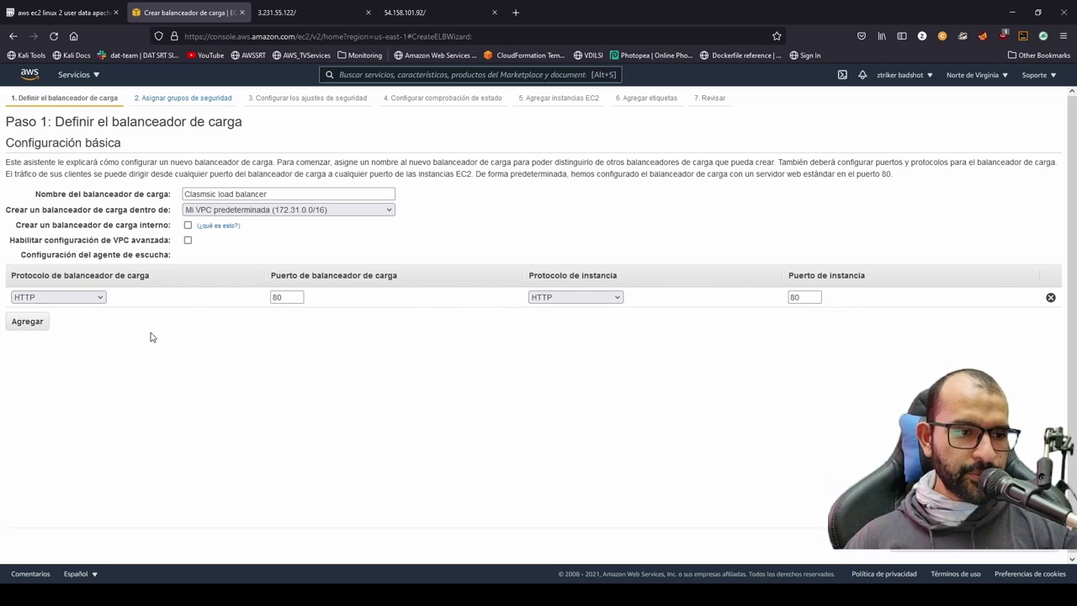
Add a second listener using HTTPS on port 443 for both load balancer and instance, and remove that listener
left_click(25, 323)
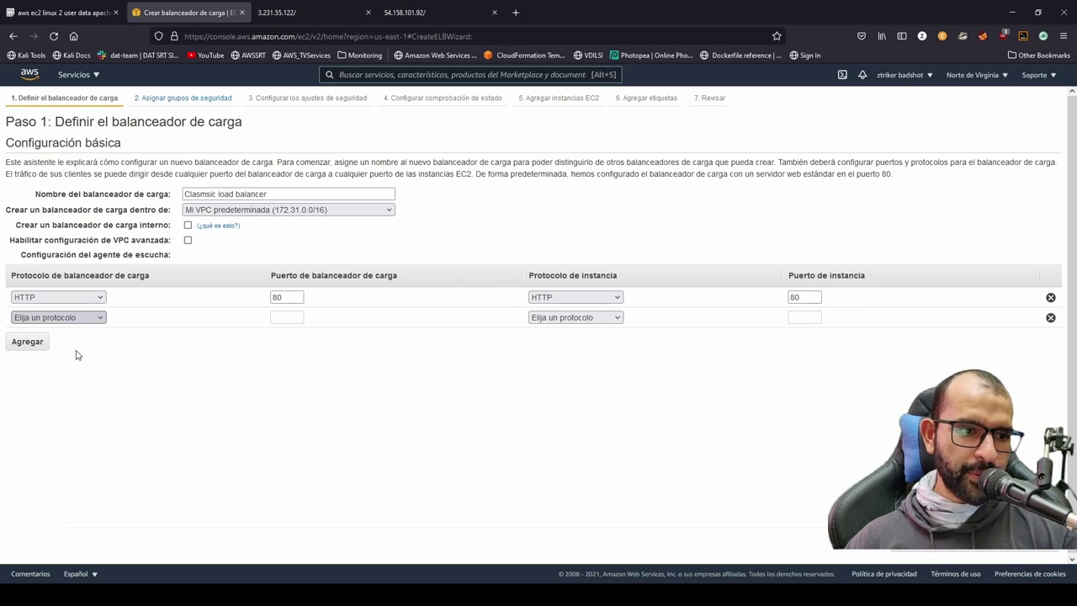
key("Down")
key("Down")
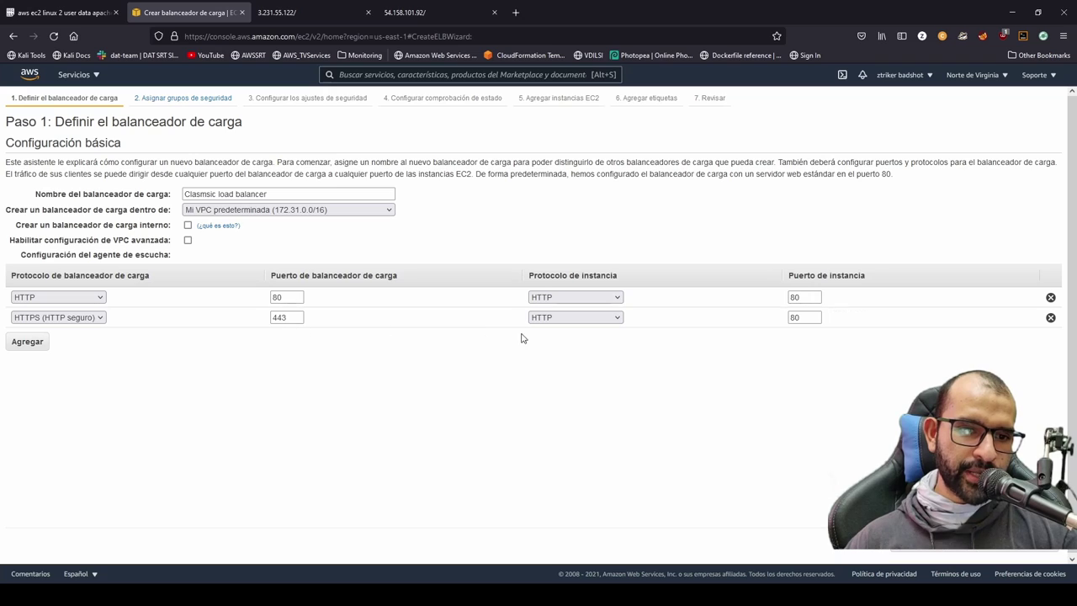
key("Down")
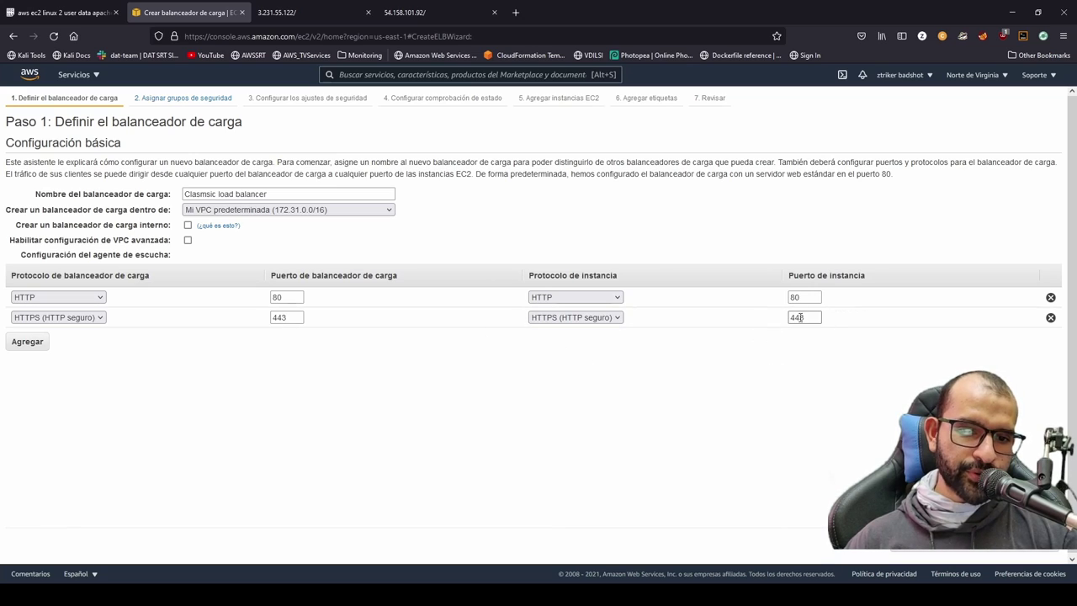
left_click(1049, 318)
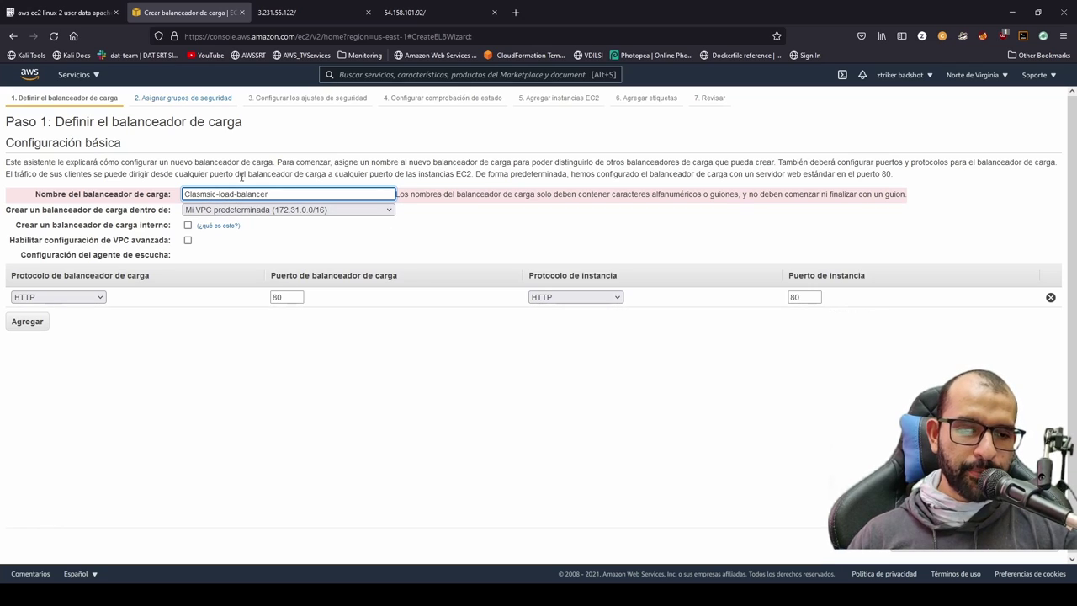
Assign only the existing grupowebserver security group to the load balancer and continue past the security settings to the health check
left_click(1025, 542)
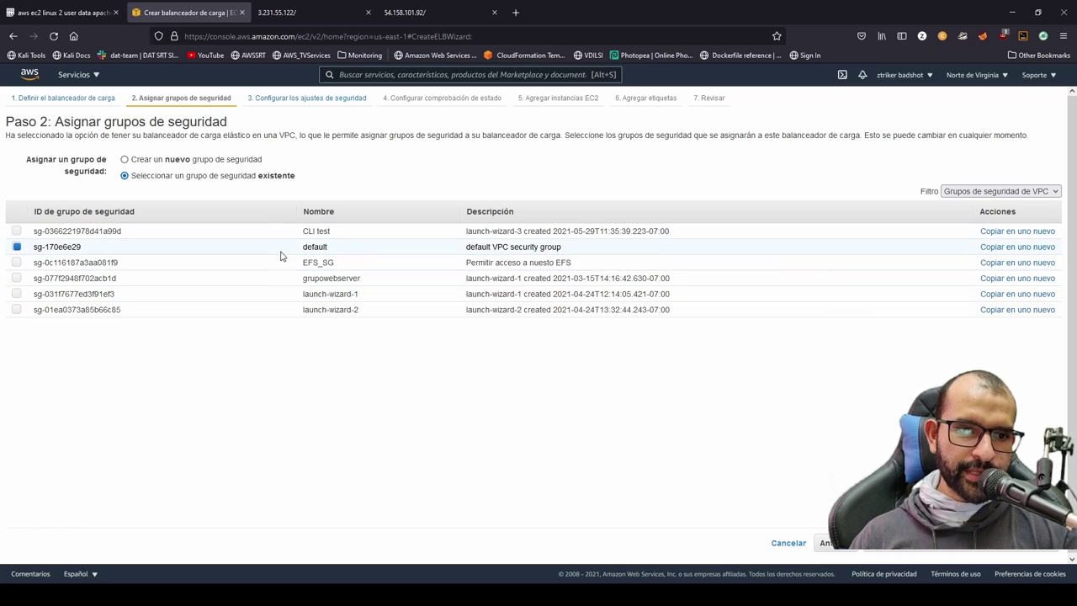
left_click(16, 279)
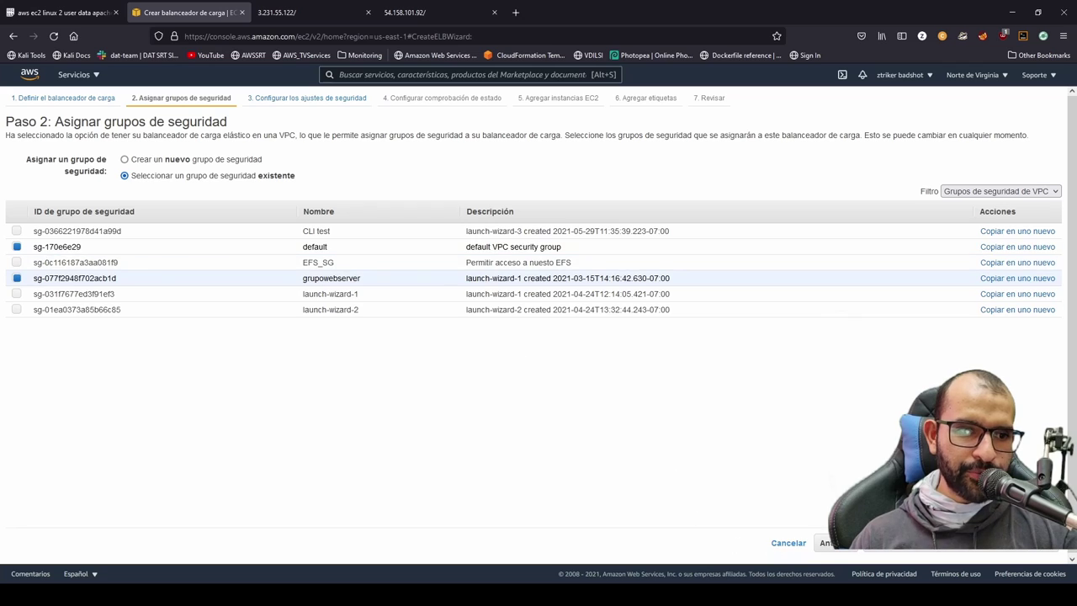
left_click(16, 246)
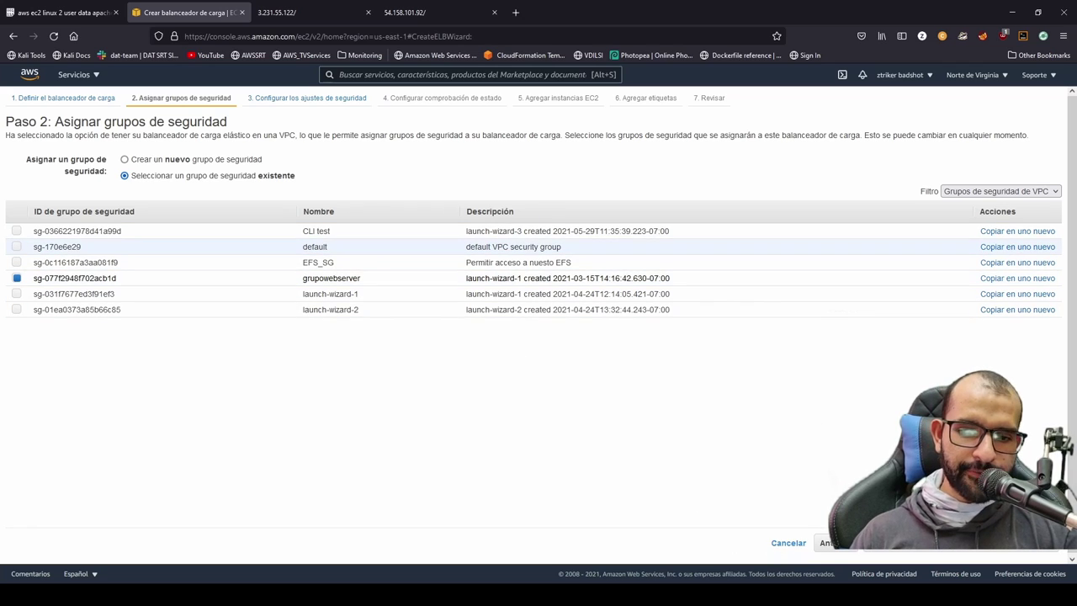
left_click(943, 545)
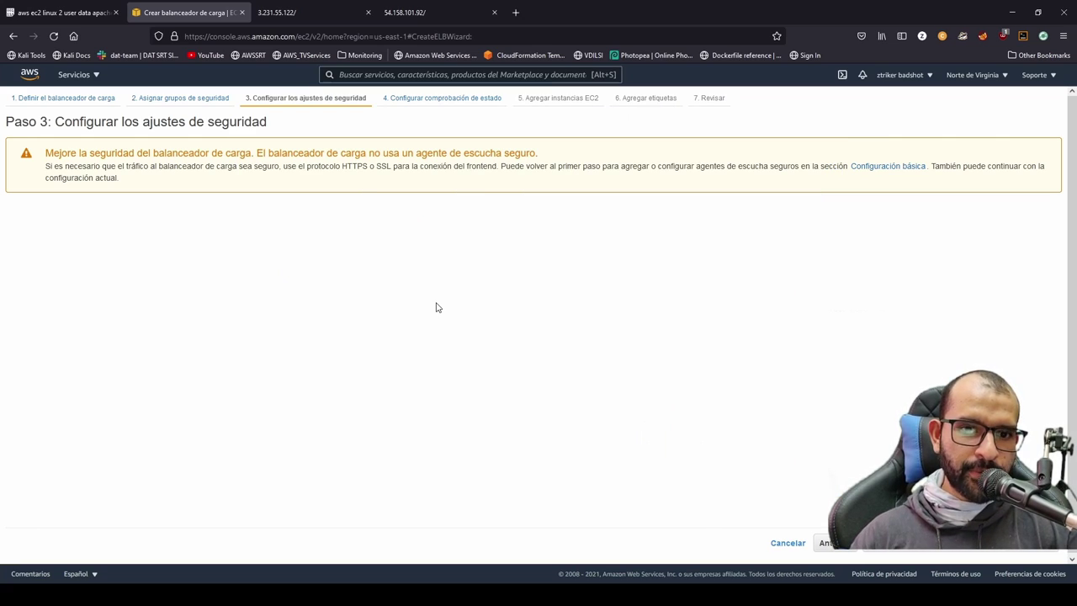
left_click(917, 551)
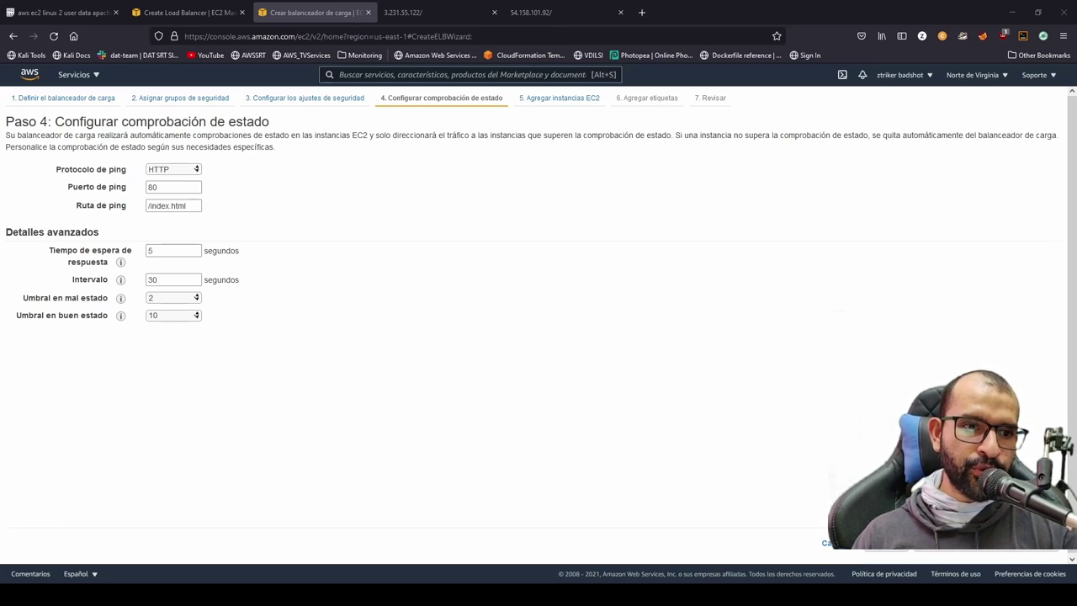
Set the health check's response timeout to 2 seconds and its interval to 5 seconds
double_click(167, 252)
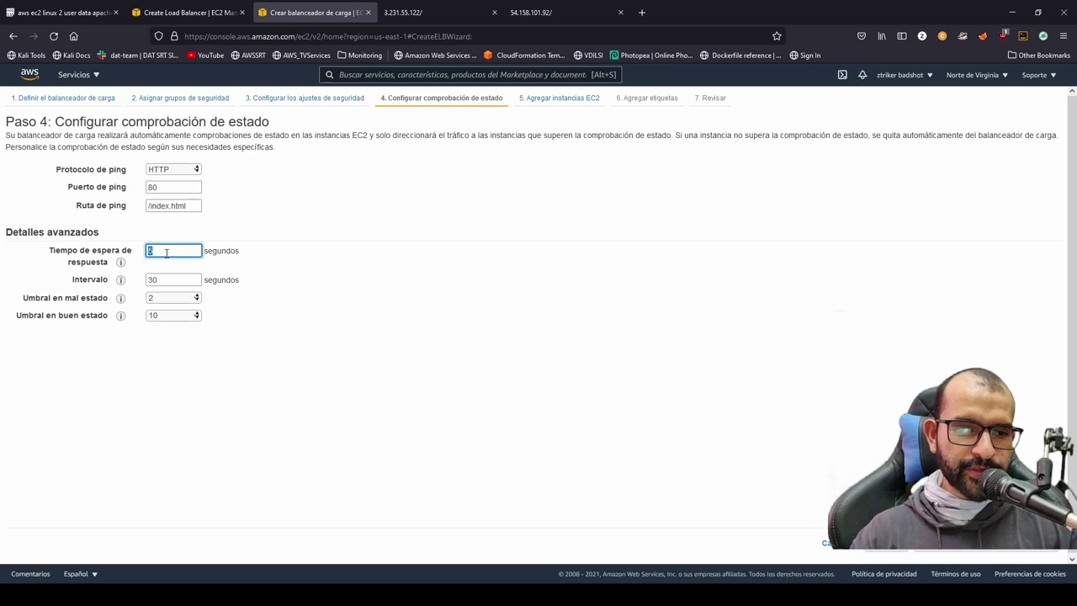
type("2")
left_click(333, 353)
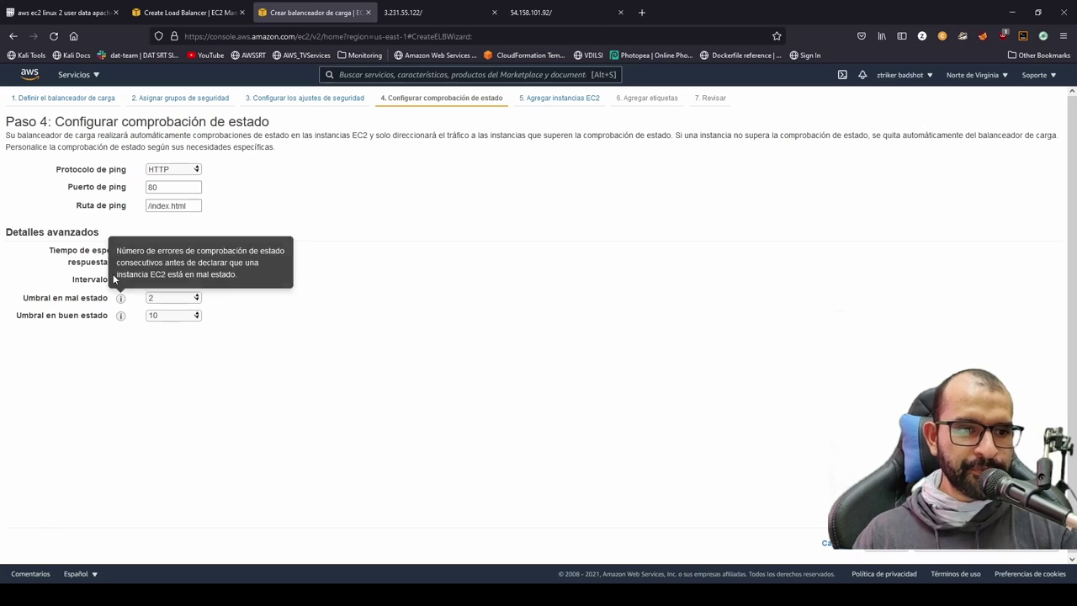
double_click(165, 280)
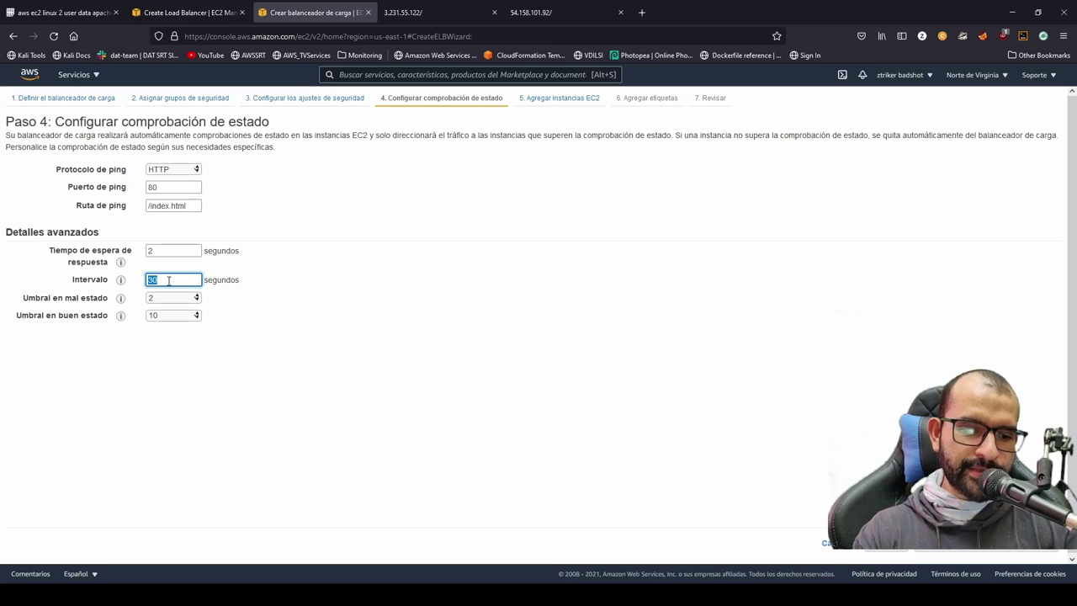
type("5")
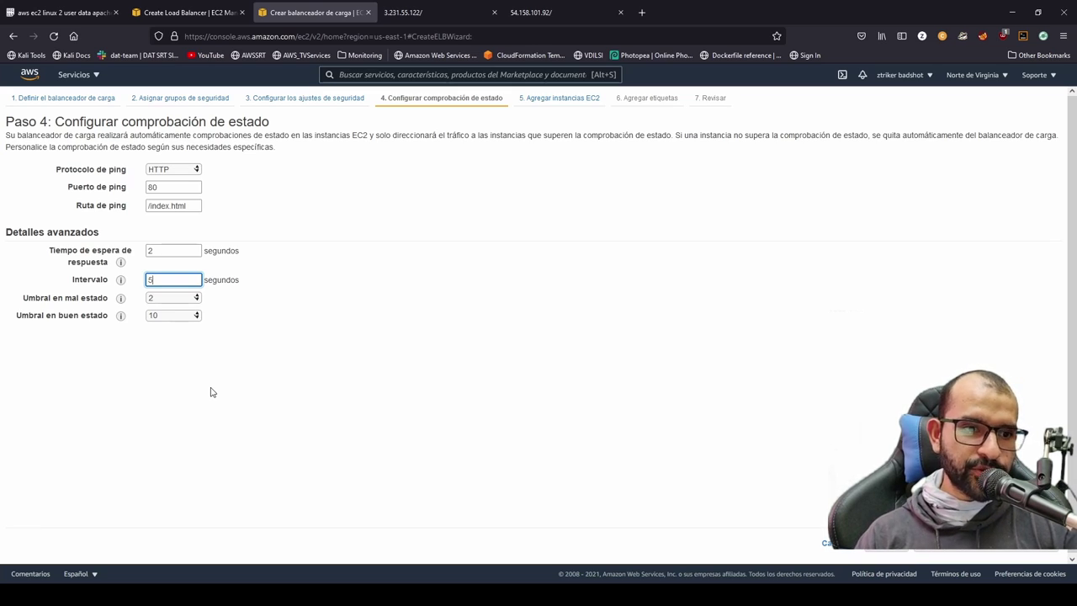
Set the healthy threshold to 3, keep the ping path /index.html, and continue to adding EC2 instances
mouse_move(121, 301)
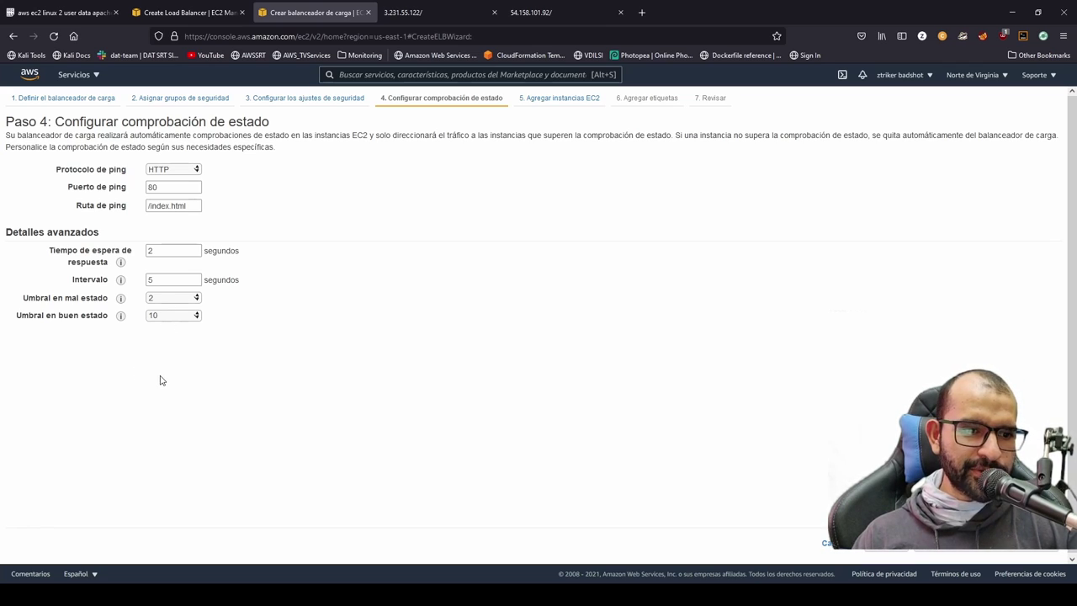
key("3")
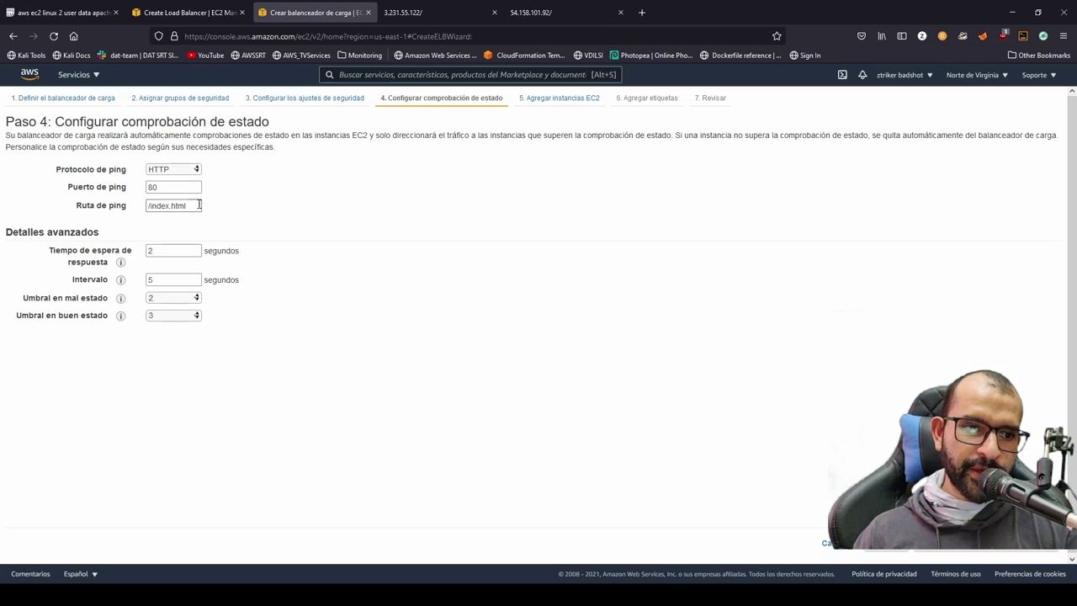
left_click(120, 205)
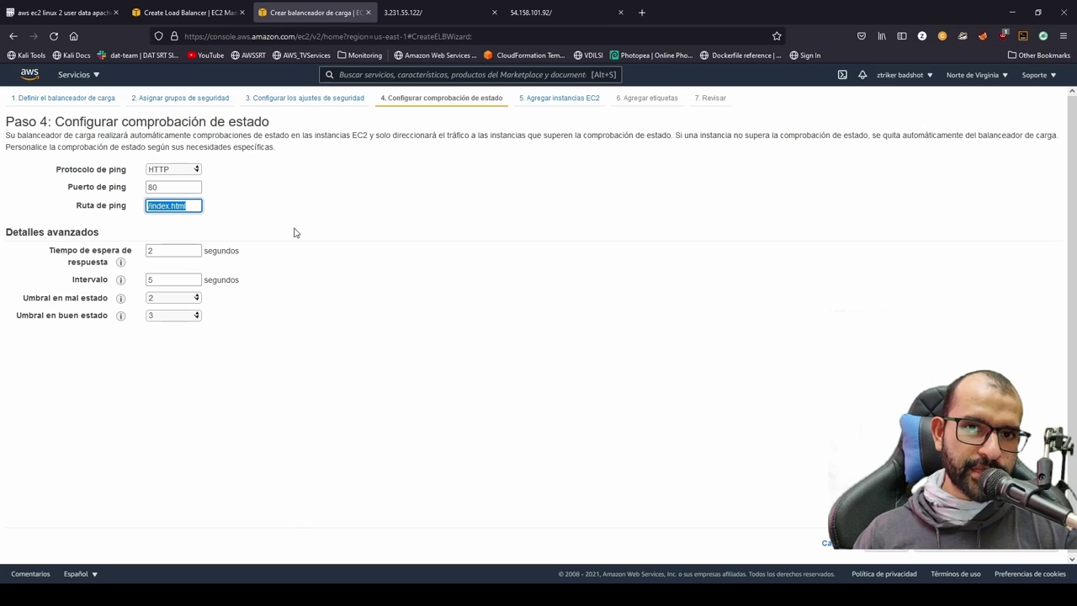
left_click(306, 257)
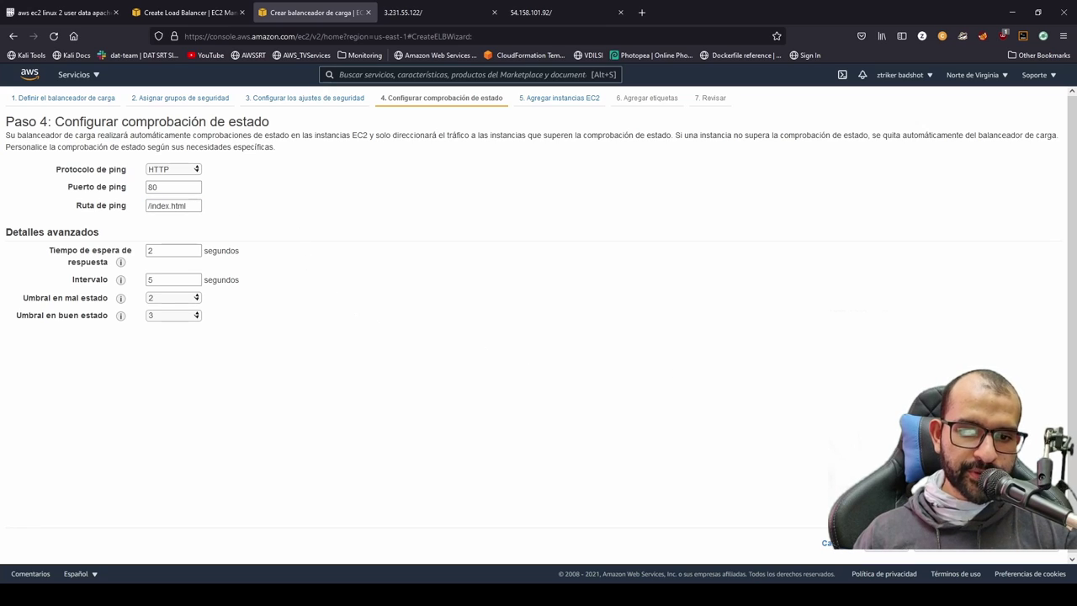
left_click(964, 551)
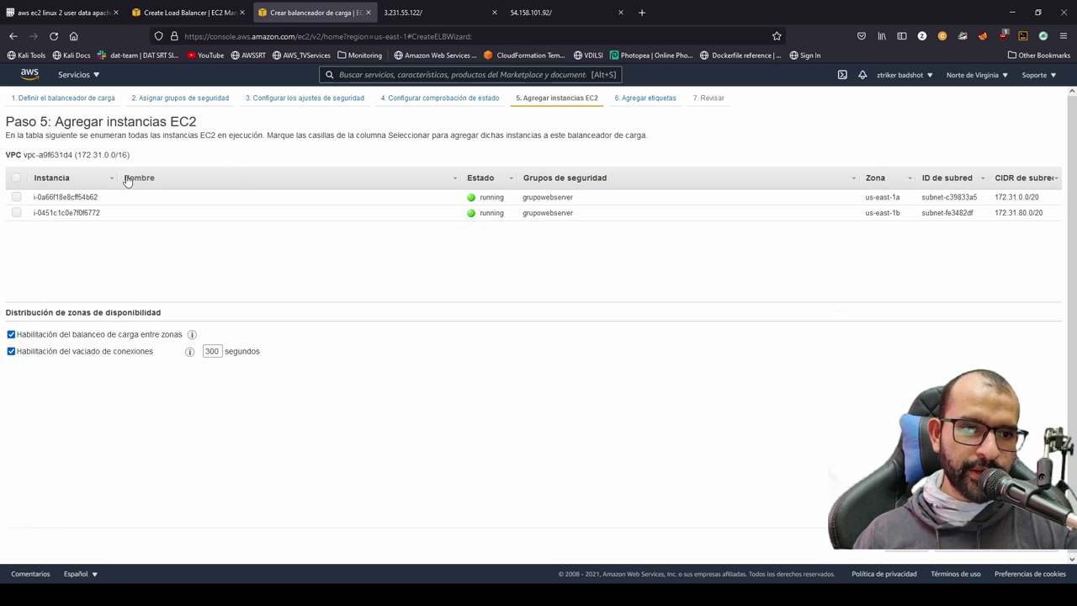
Add both running grupowebserver instances, in us-east-1a and us-east-1b, to the load balancer
left_click_drag(32, 155, 99, 155)
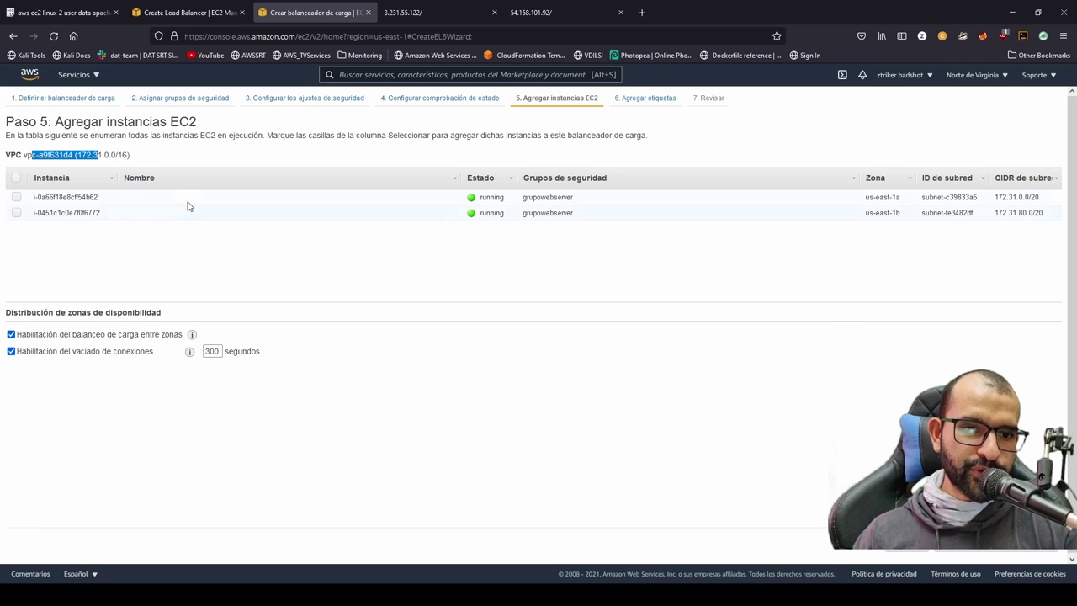
left_click(17, 197)
left_click(17, 212)
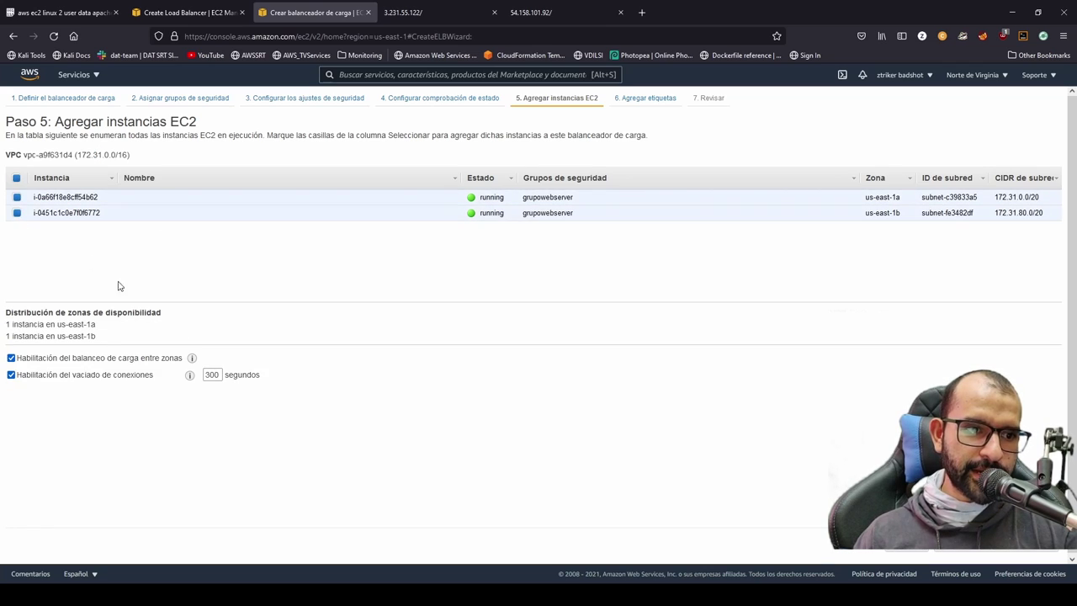
Review the connection draining option and view the diagram comparing cross-zone load balancing enabled and disabled
left_click_drag(34, 376, 154, 392)
left_click(154, 392)
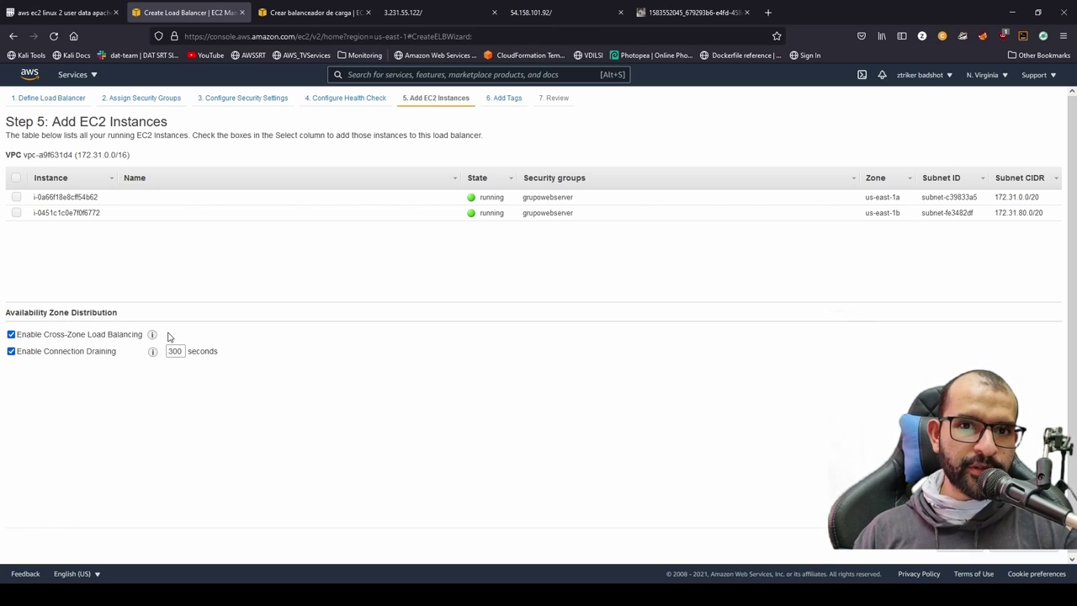
left_click(687, 13)
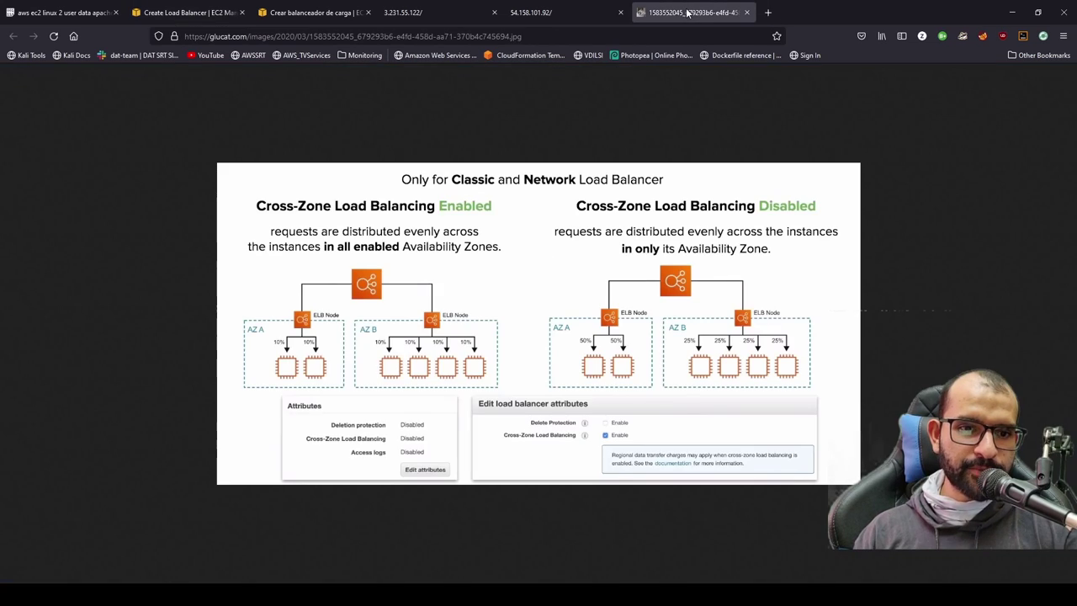
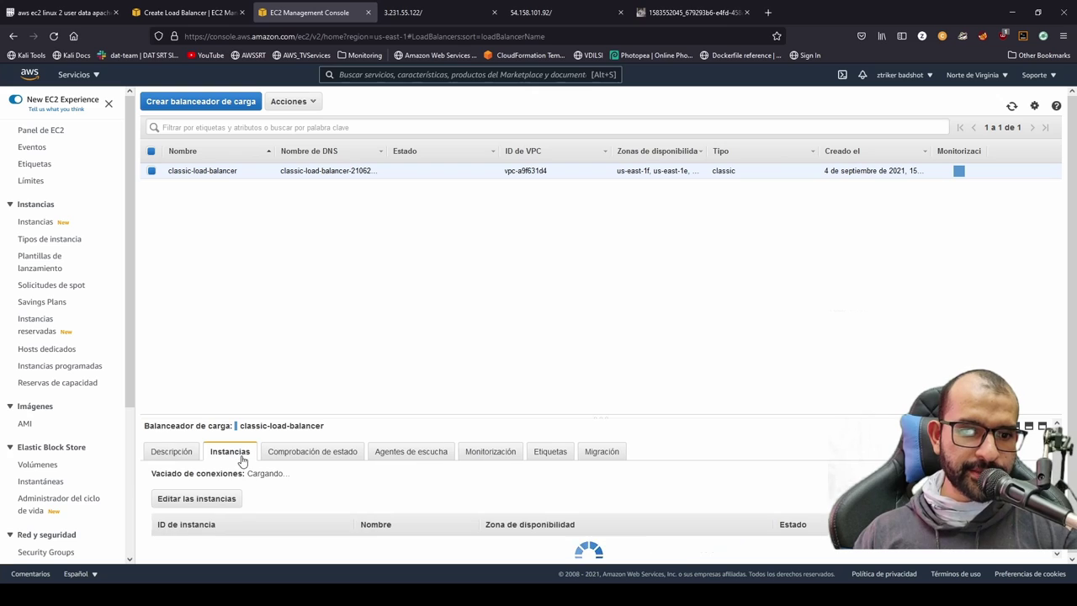
Check the service state of both instances registered with classic-load-balancer
scroll(569, 477, "down", 2)
scroll(569, 477, "up", 1)
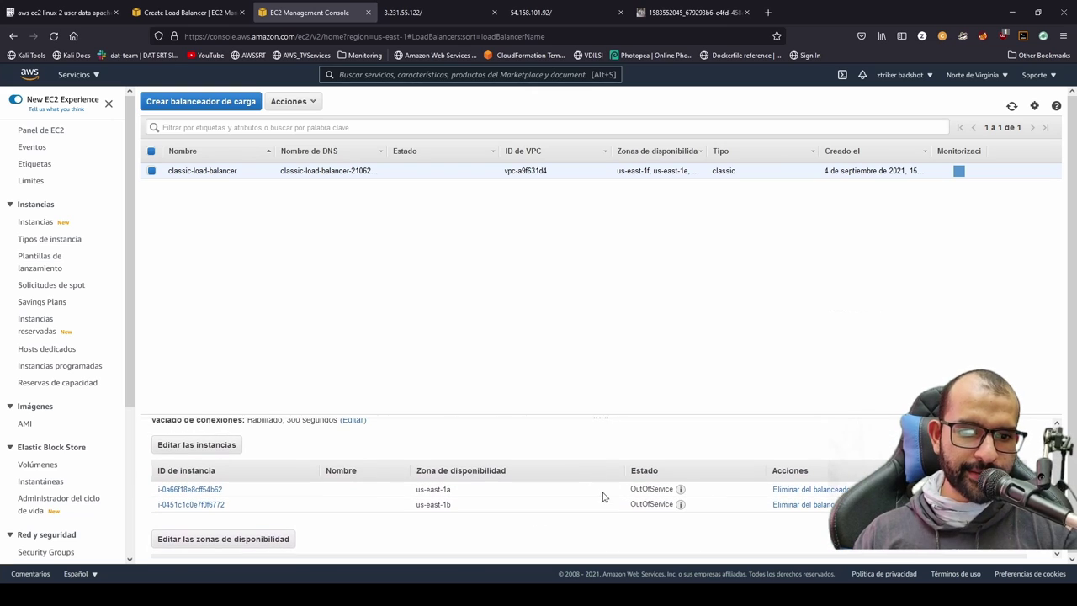
double_click(628, 491)
left_click_drag(630, 505, 669, 505)
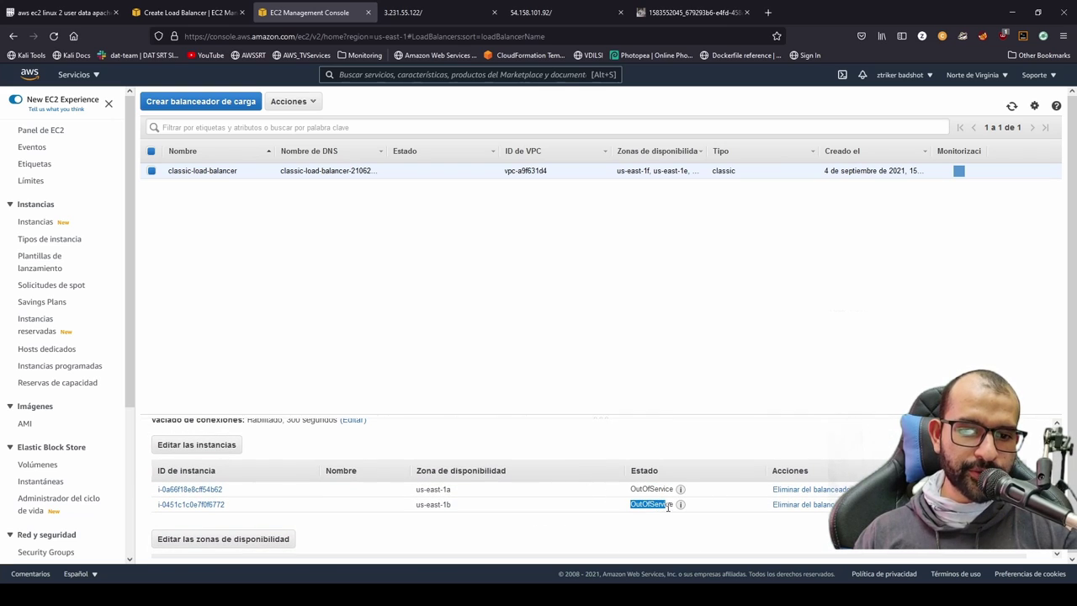
left_click(664, 504)
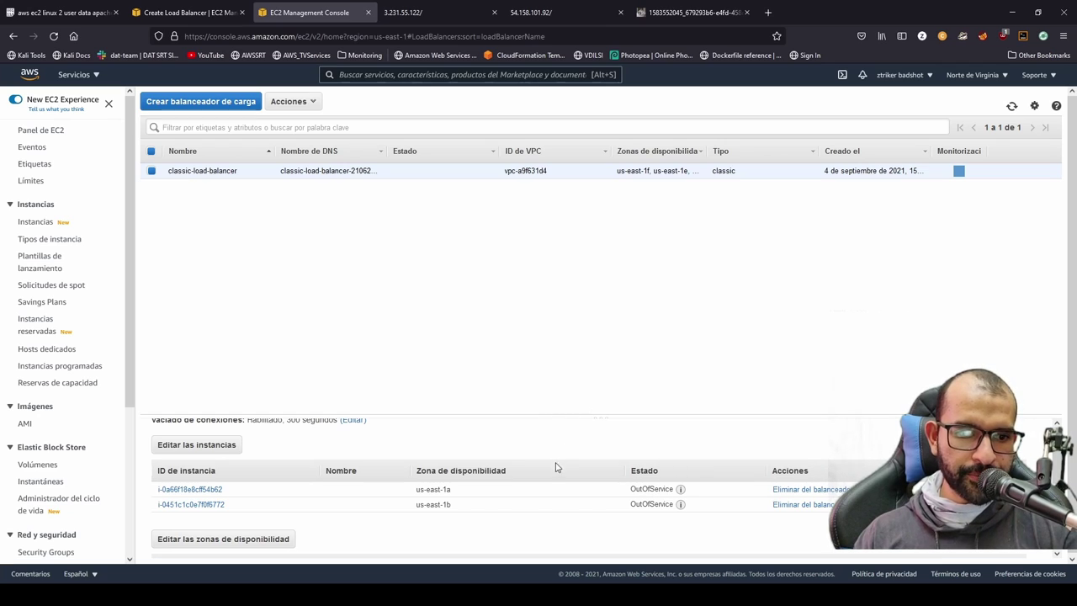
scroll(557, 486, "up", 1)
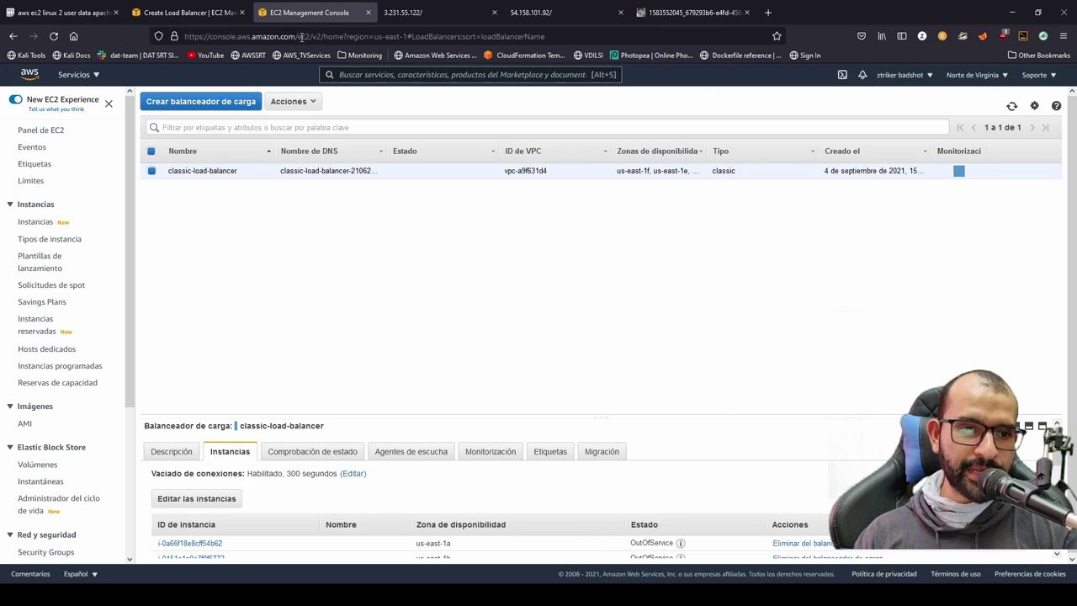
Examine the CloudWatch monitoring graphs of classic-load-balancer, from host health to HTTP code and backend error metrics
left_click(504, 458)
scroll(543, 473, "down", 2)
scroll(542, 473, "down", 2)
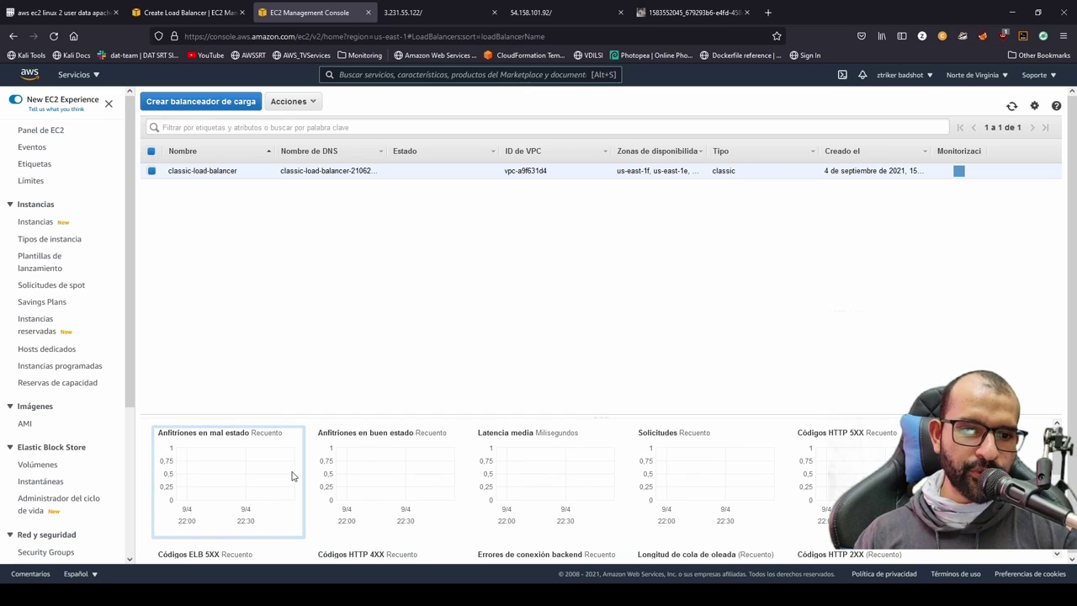
scroll(418, 483, "down", 2)
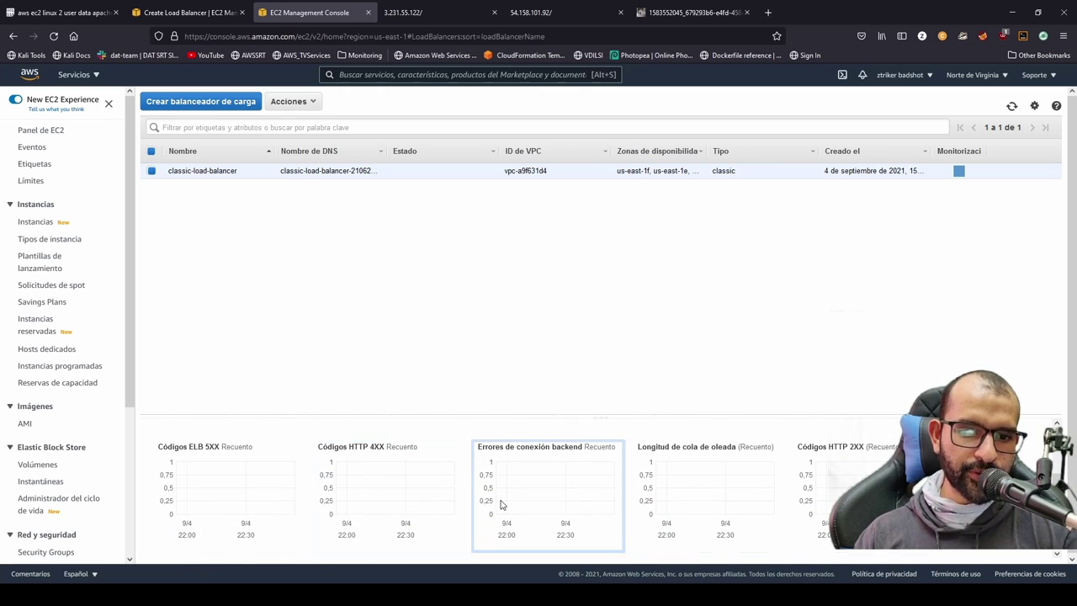
scroll(501, 503, "down", 1)
scroll(445, 529, "up", 3)
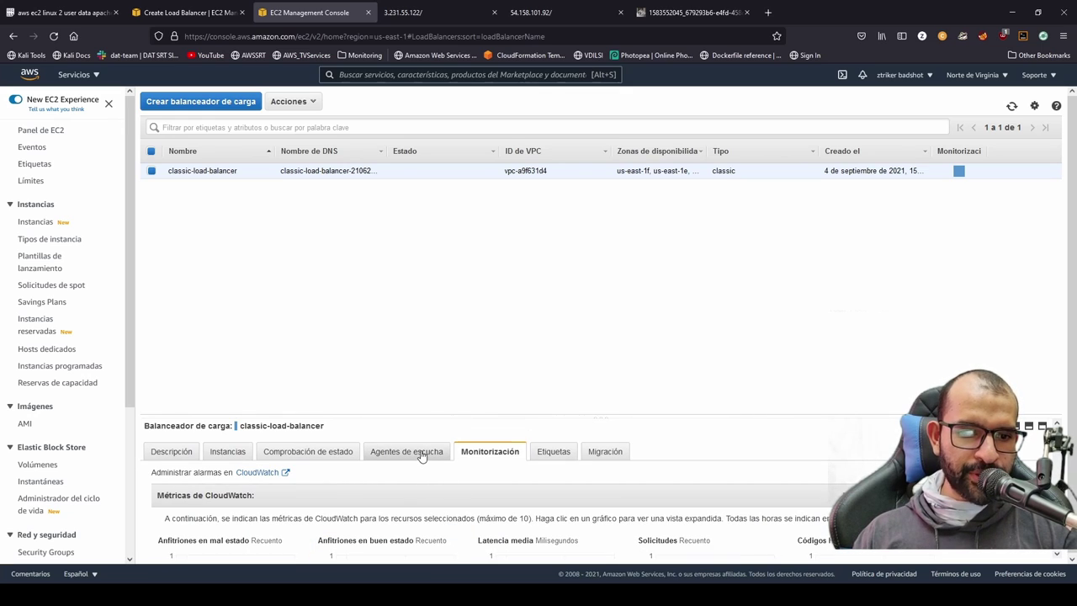
Review the load balancer's listeners and health check settings, and recheck the reason for its instances' current state
left_click(405, 454)
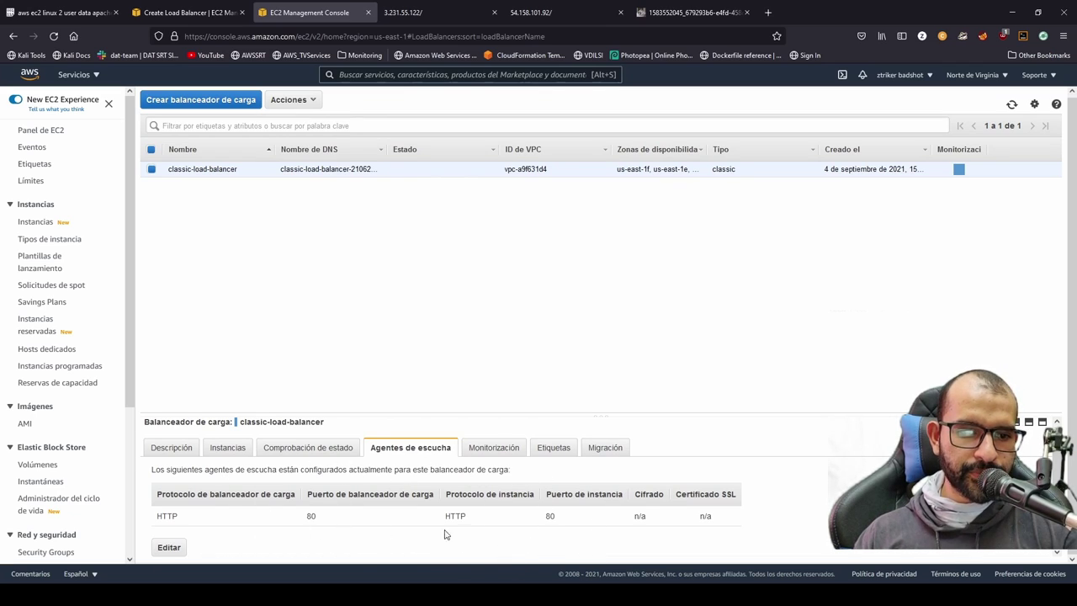
left_click(322, 448)
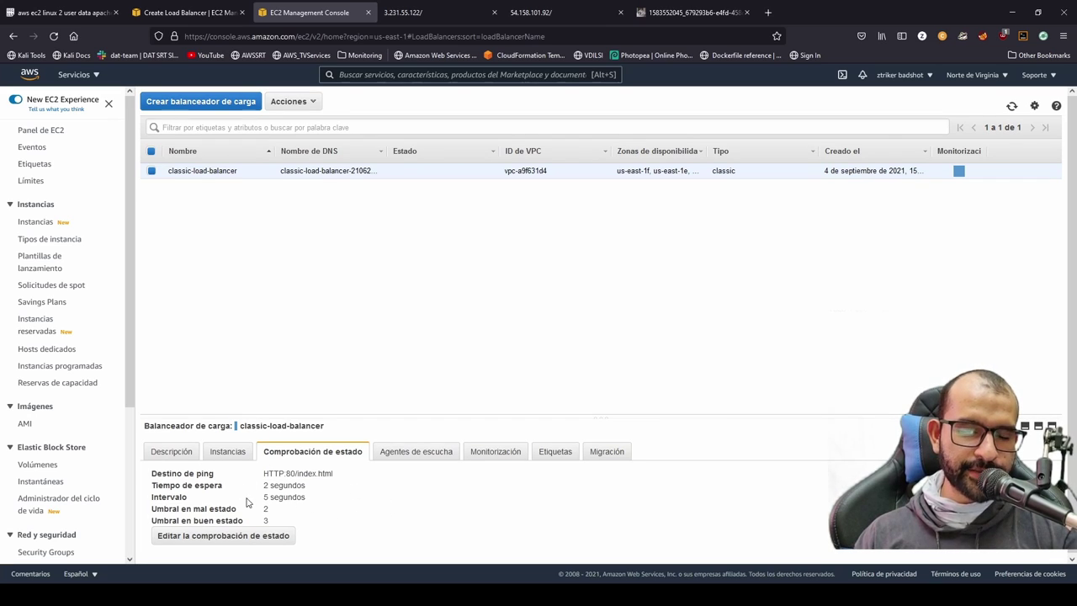
left_click(231, 459)
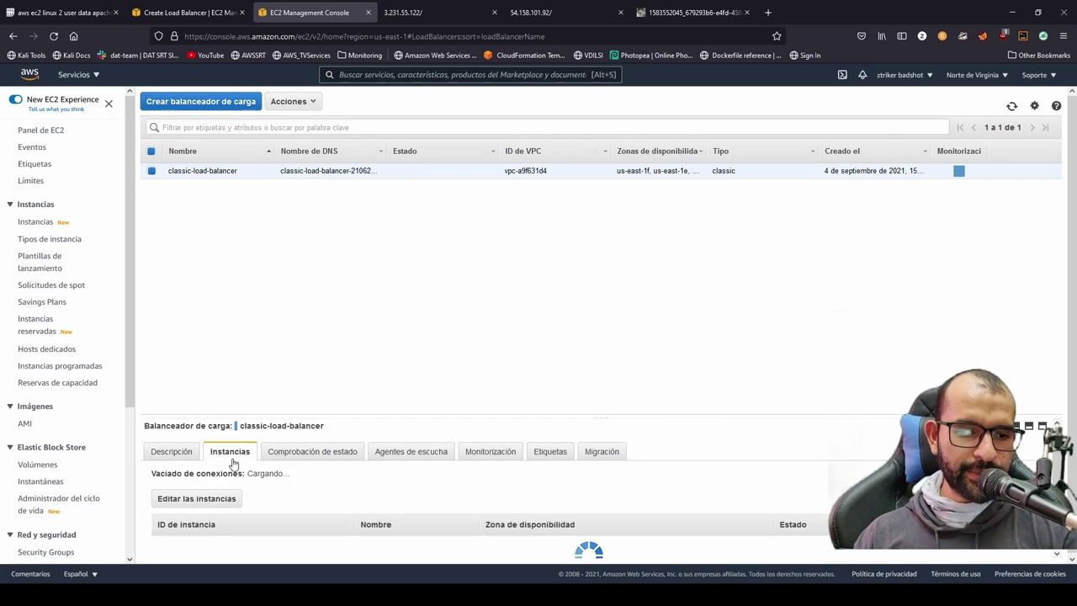
scroll(294, 486, "down", 1)
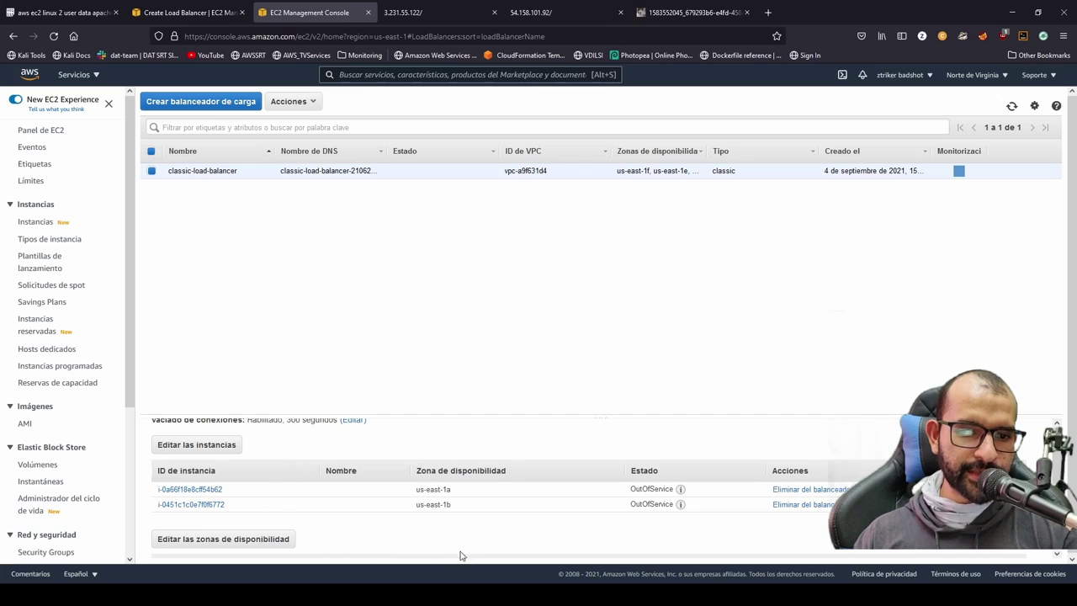
mouse_move(680, 493)
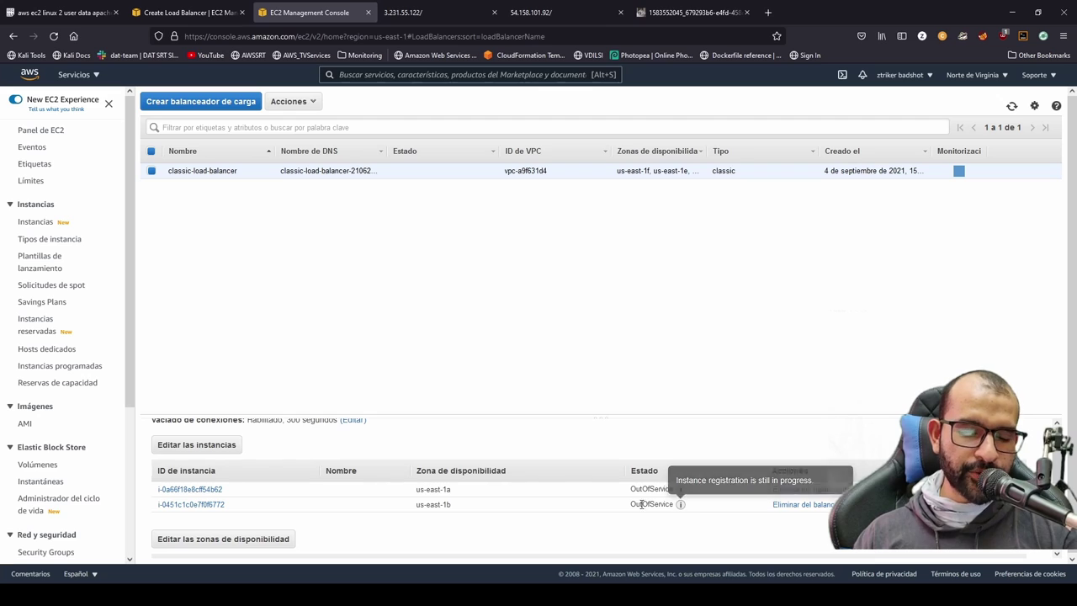
scroll(680, 506, "up", 1)
View the load balancer's basic configuration description and locate its DNS name
left_click(162, 454)
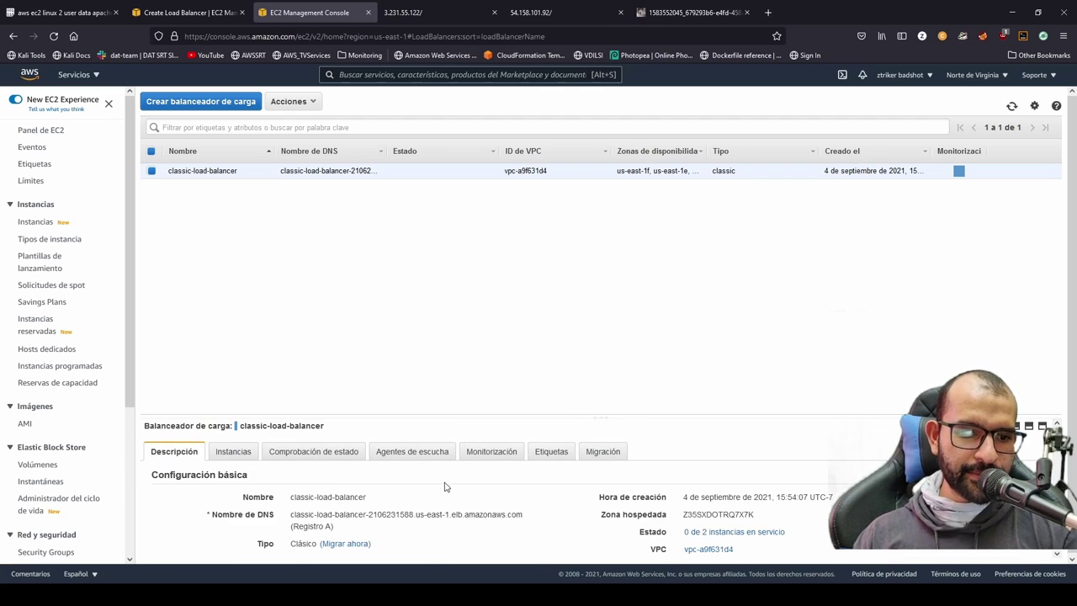
scroll(476, 500, "down", 1)
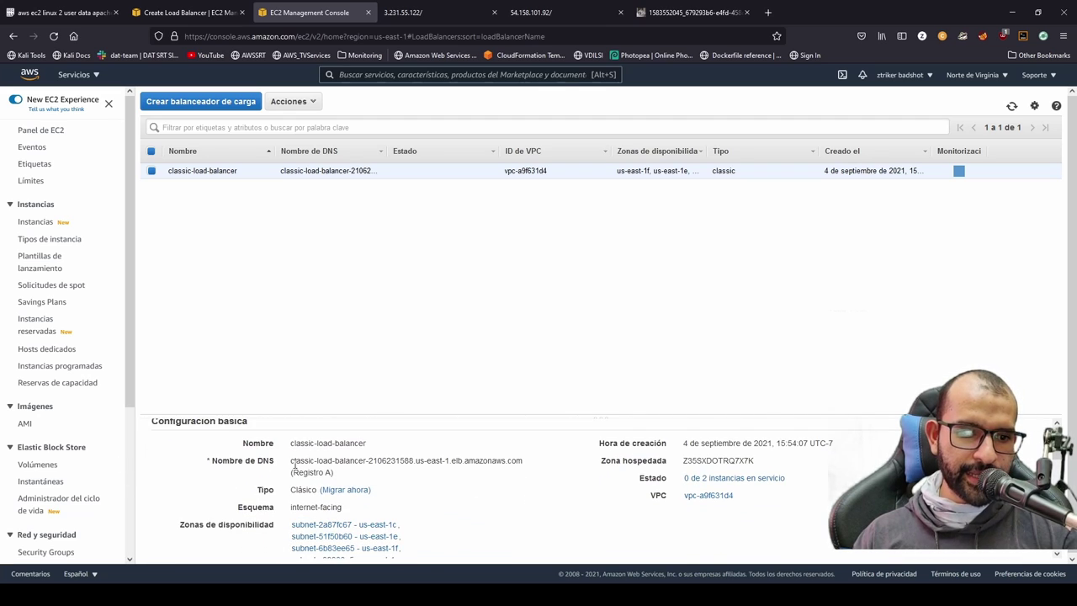
left_click_drag(290, 460, 522, 461)
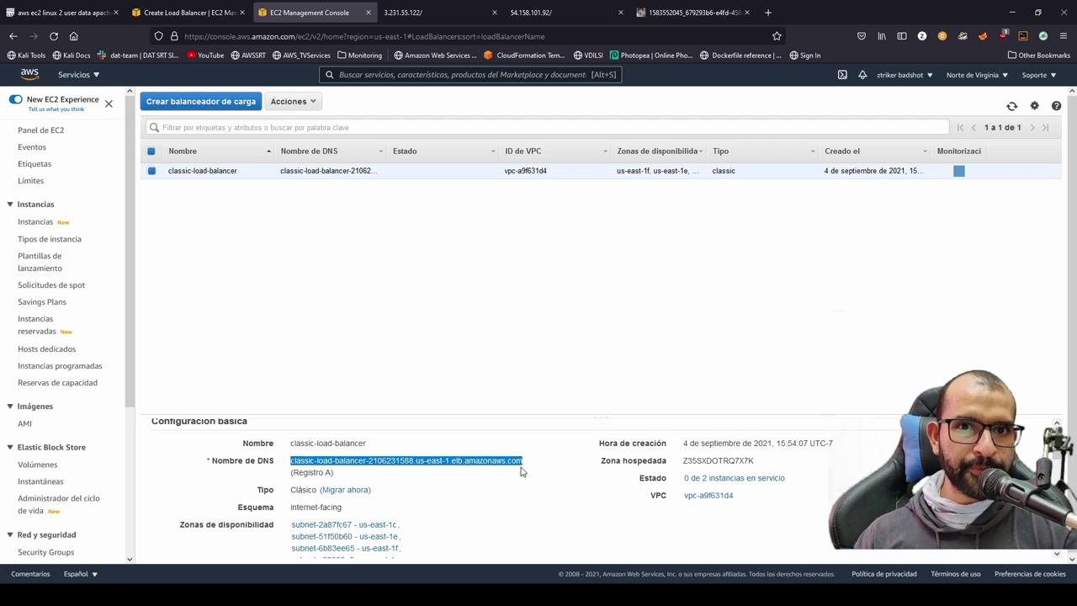
left_click(528, 497)
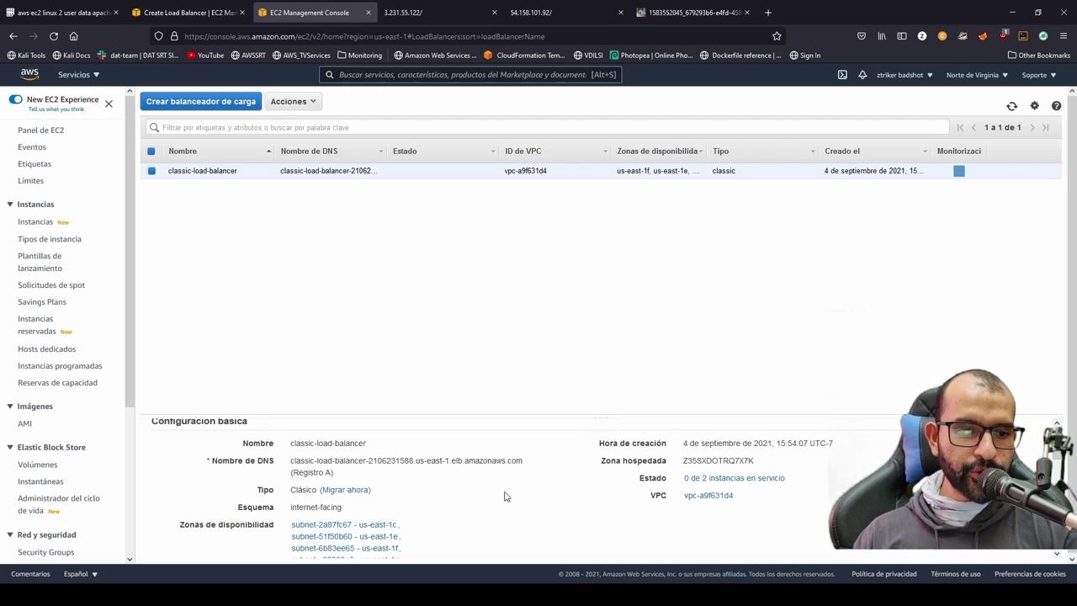
scroll(505, 496, "down", 3)
scroll(503, 501, "up", 3)
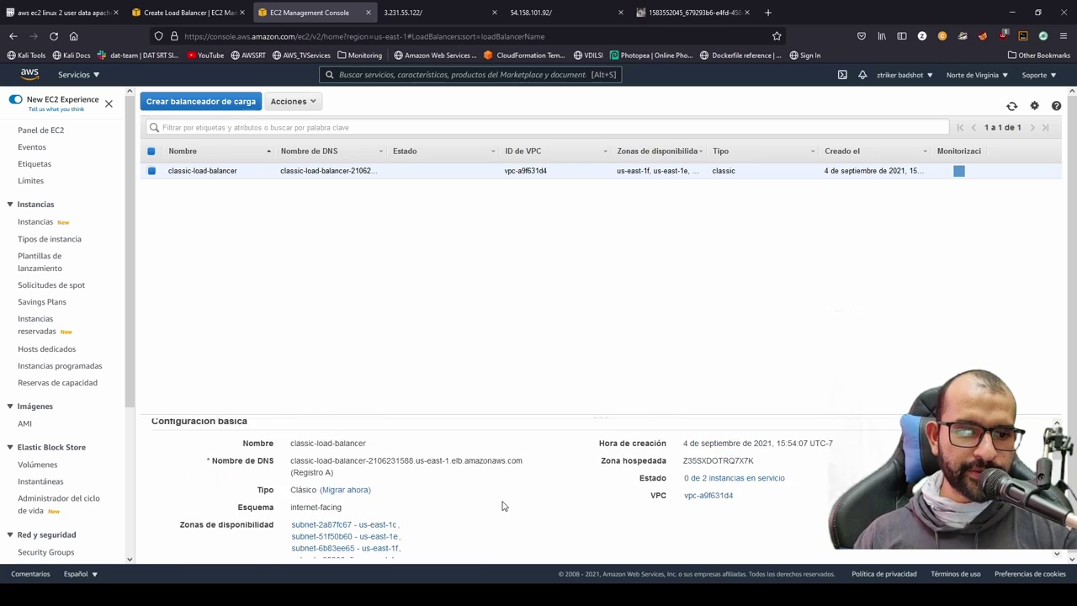
scroll(502, 504, "up", 1)
scroll(504, 505, "down", 1)
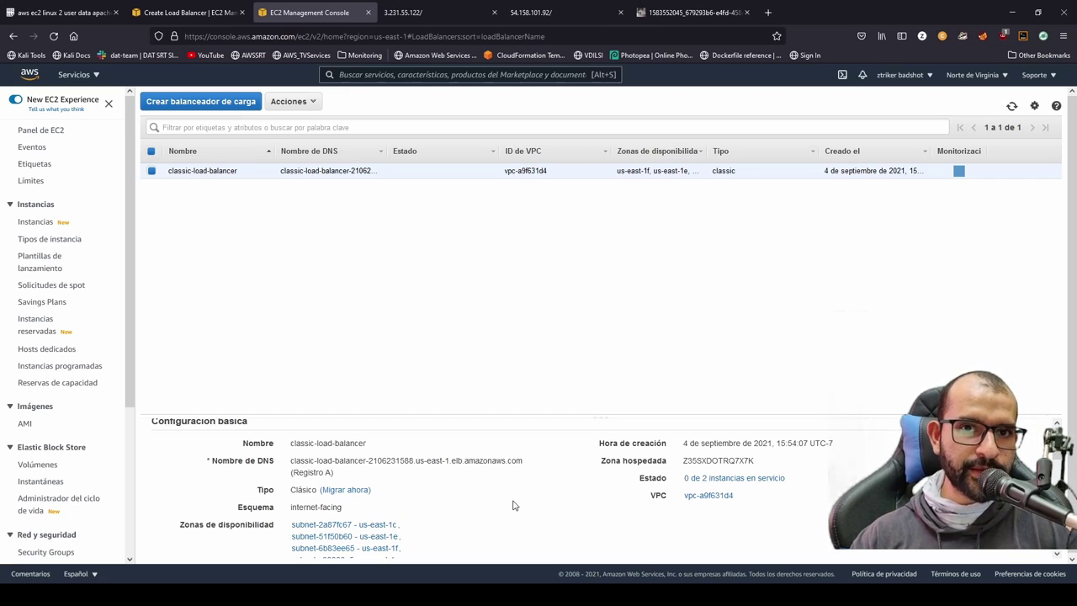
Recheck the service state of the two instances registered with classic-load-balancer
scroll(515, 505, "up", 1)
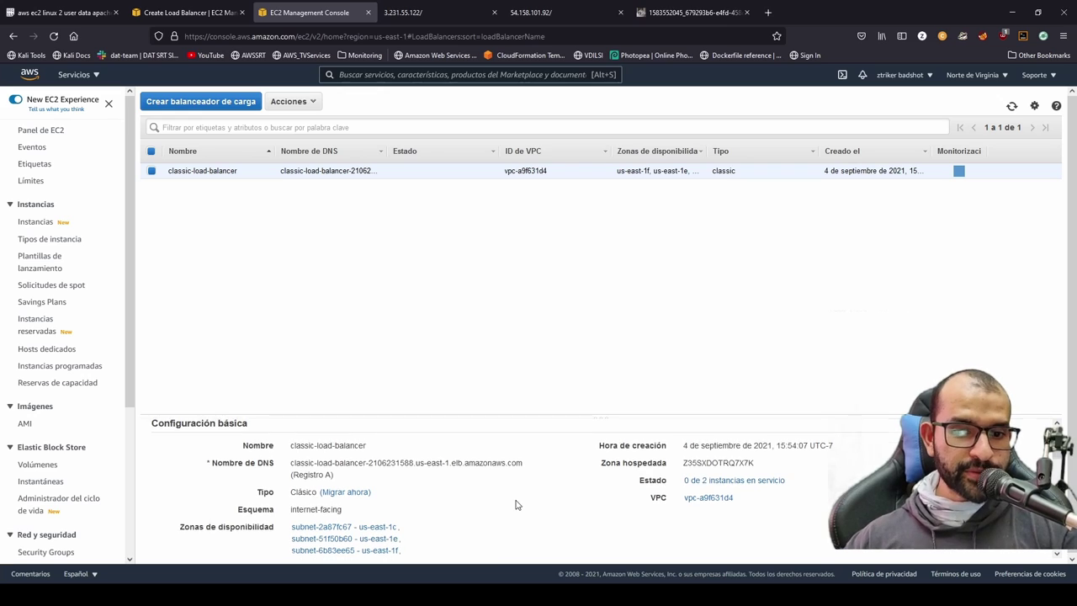
left_click(238, 454)
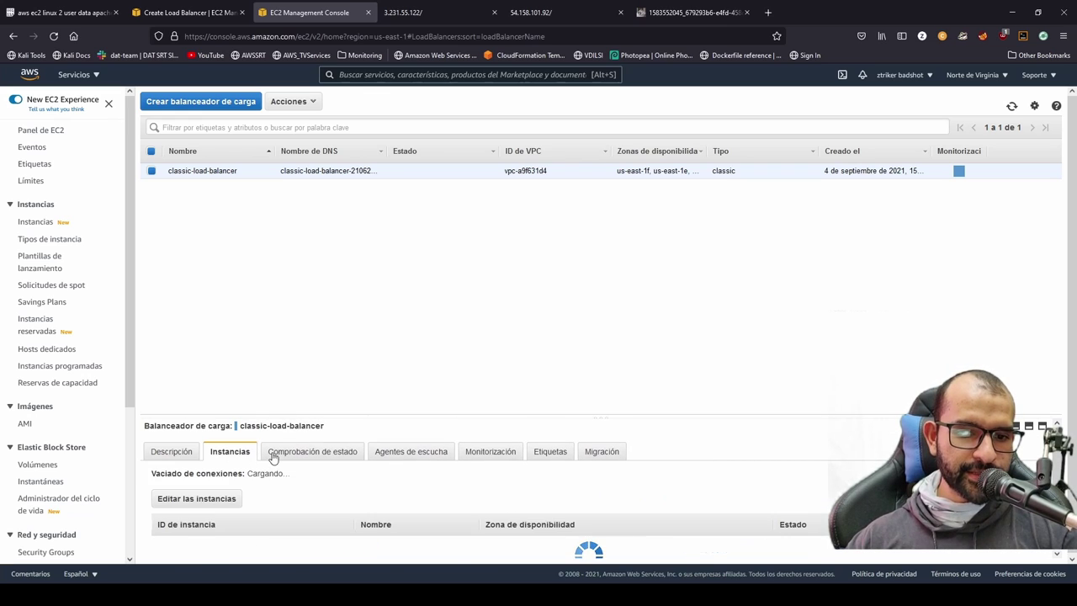
scroll(587, 526, "down", 2)
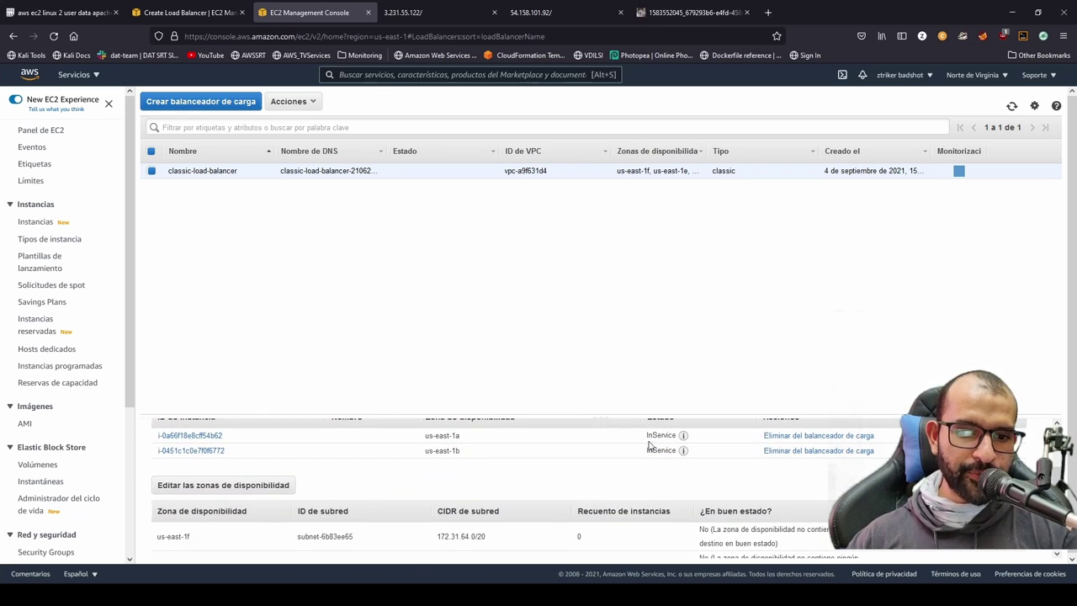
left_click_drag(645, 436, 577, 469)
scroll(521, 475, "up", 2)
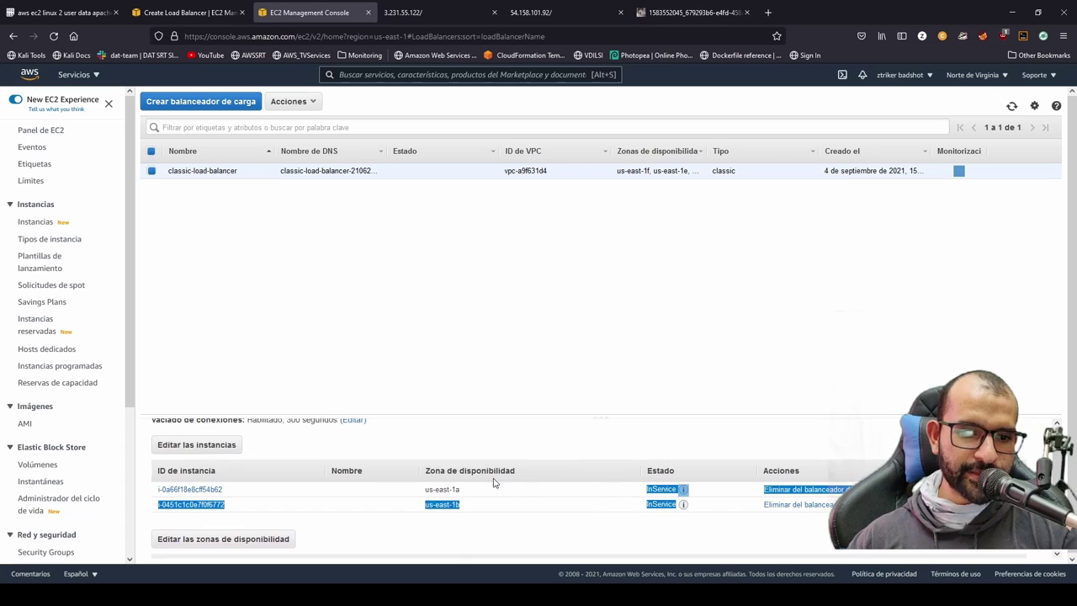
Copy the DNS name from the load balancer's description and open it in a new browser tab
left_click(174, 450)
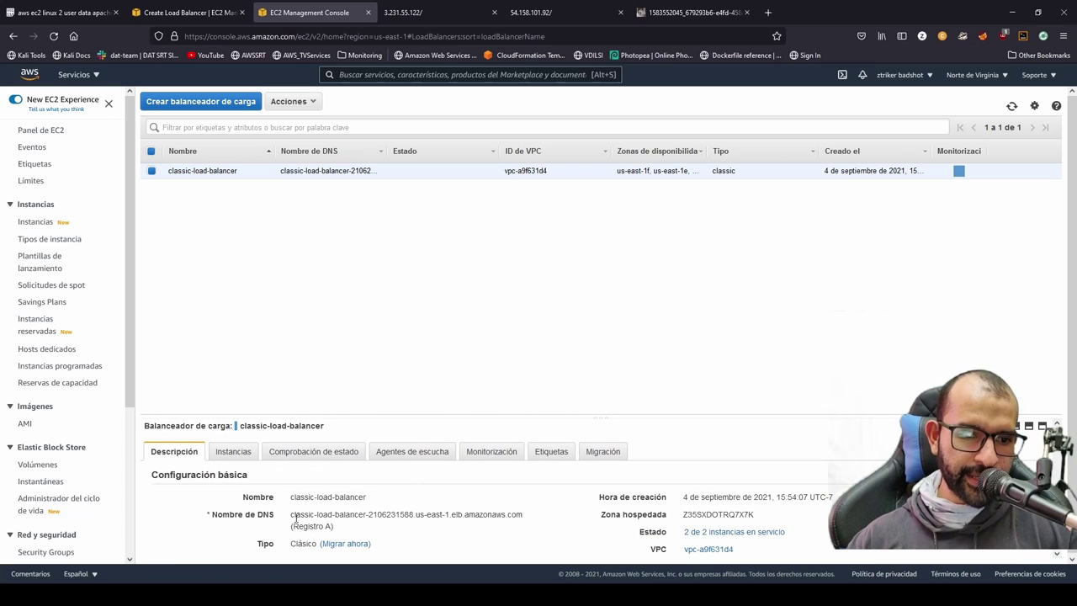
left_click_drag(295, 519, 528, 520)
key("ctrl+c")
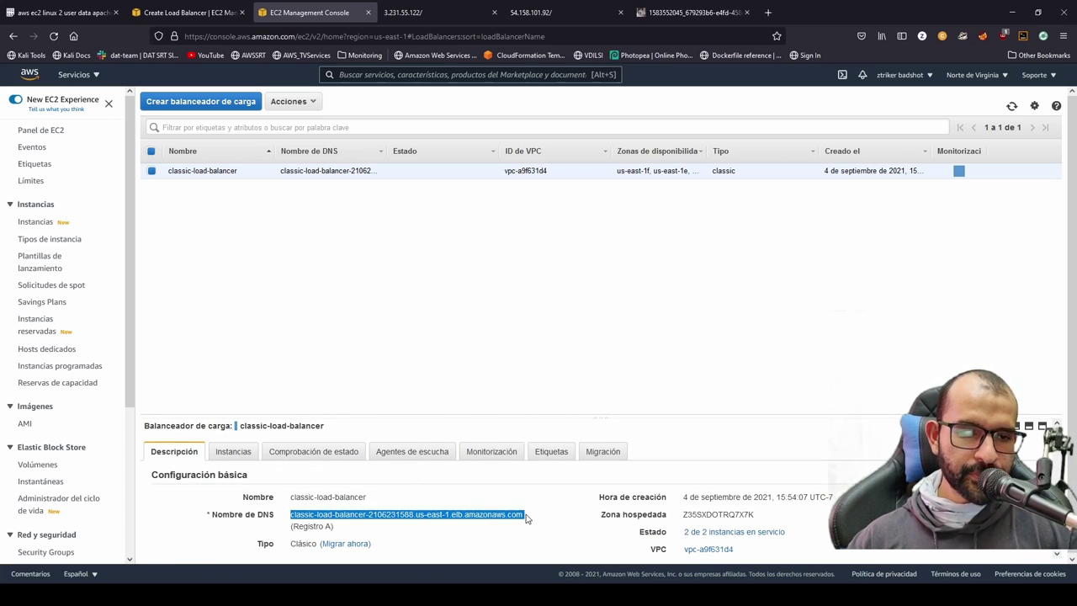
left_click(767, 11)
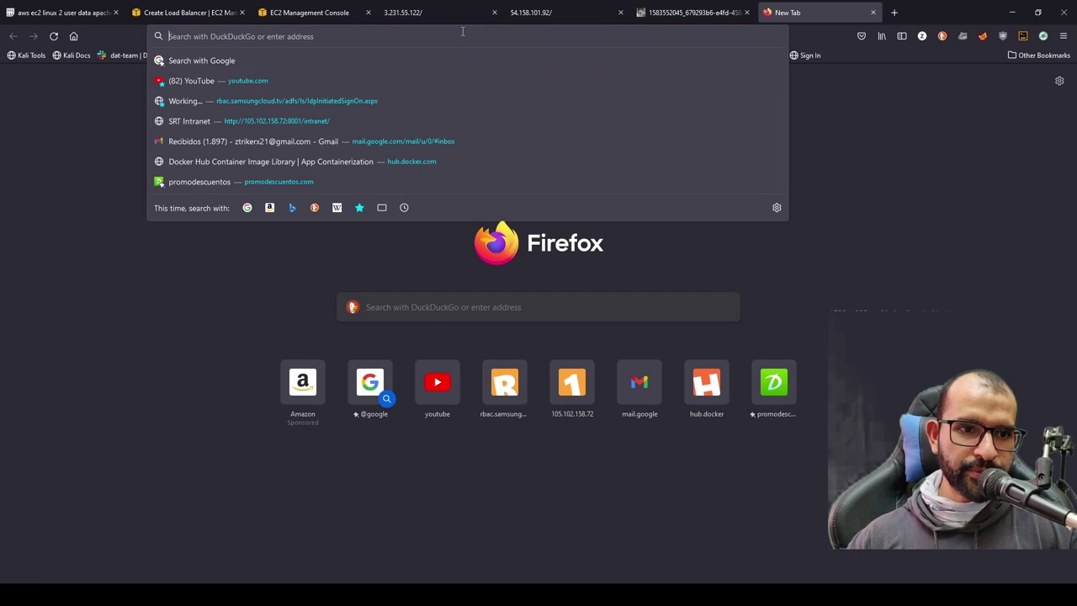
key("ctrl+v")
key("Return")
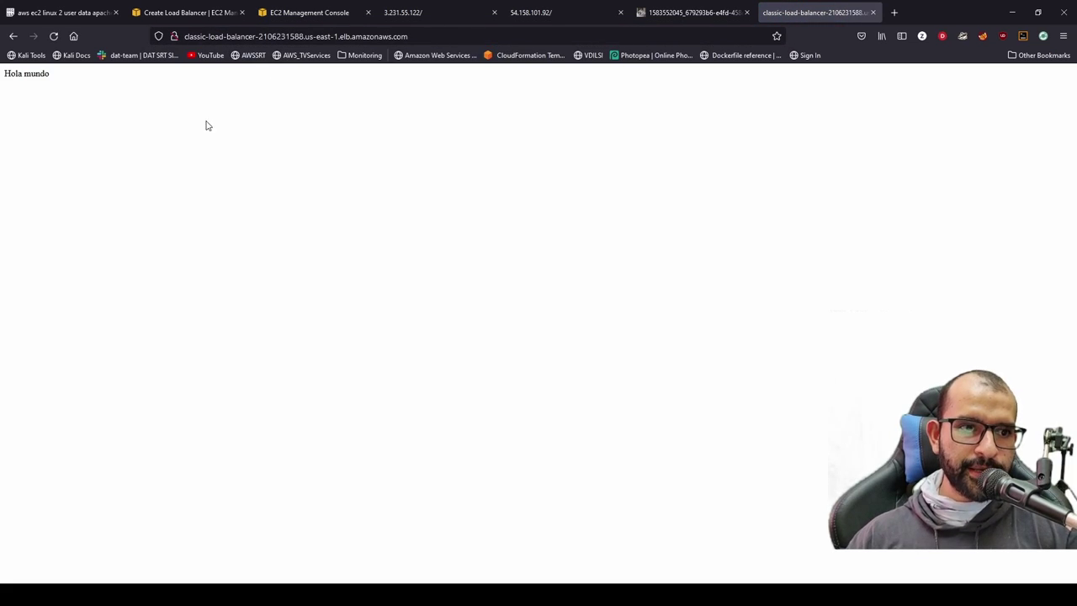
left_click_drag(53, 75, 2, 76)
left_click(66, 95)
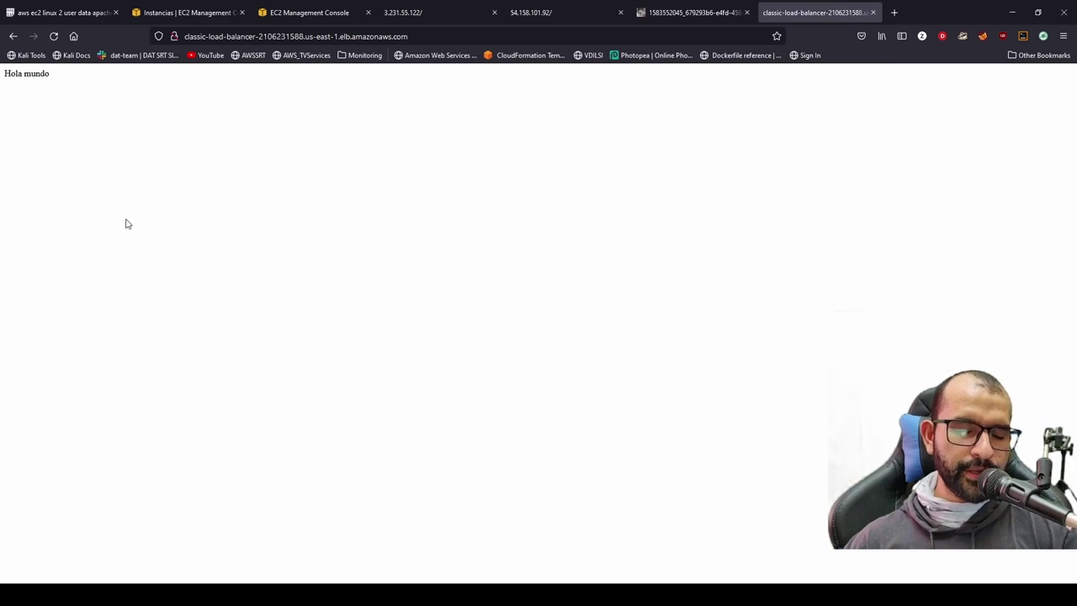
Reload the load balancer's page repeatedly to check whether requests are distributed between the two Apache servers
left_click(54, 36)
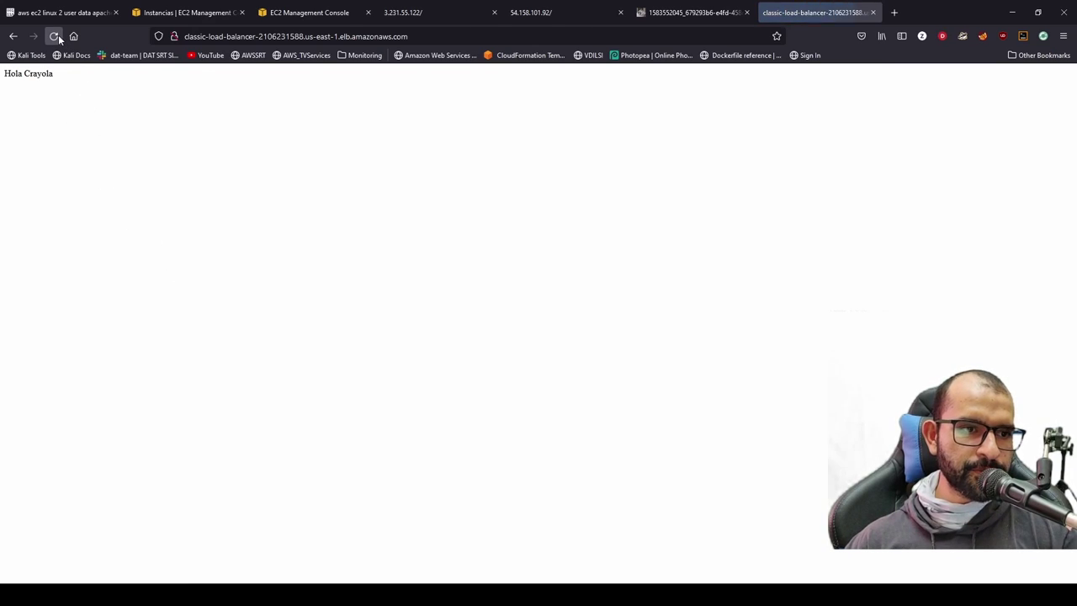
left_click(54, 36)
left_click(54, 36)
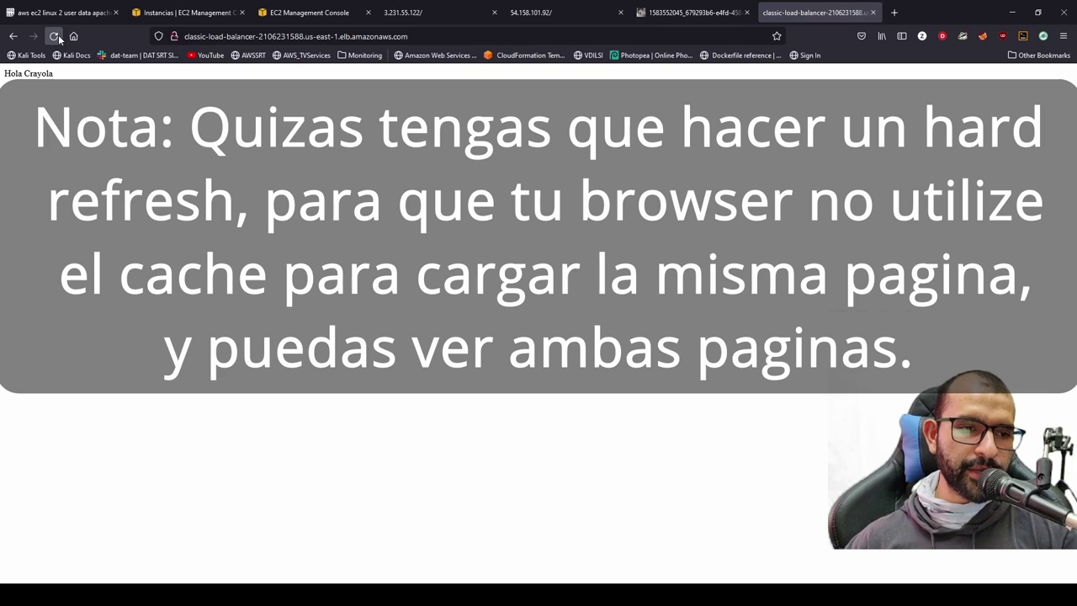
left_click(58, 36)
left_click(58, 35)
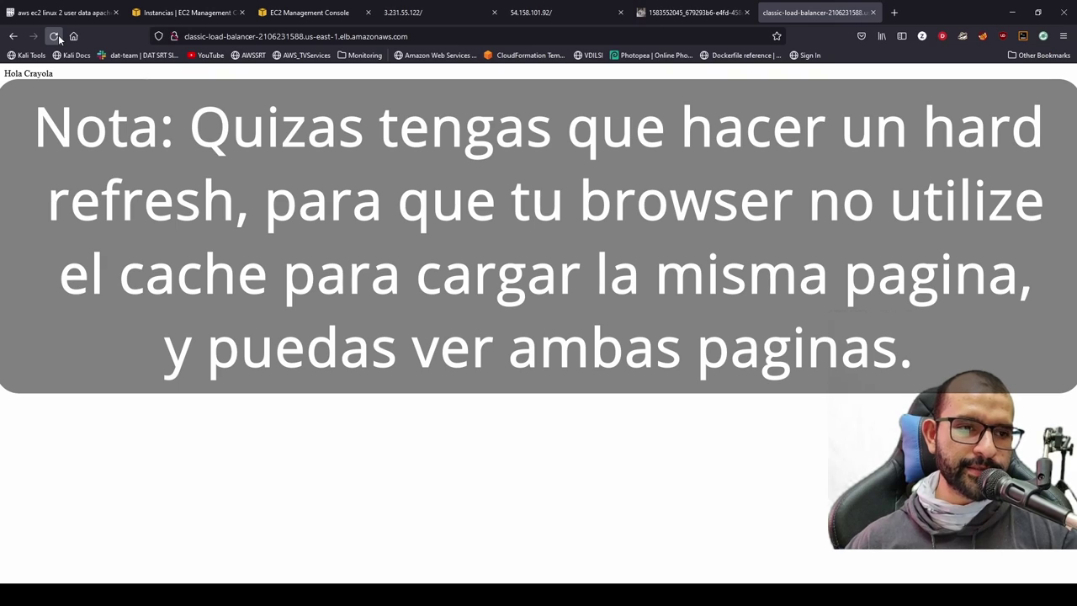
left_click(54, 36)
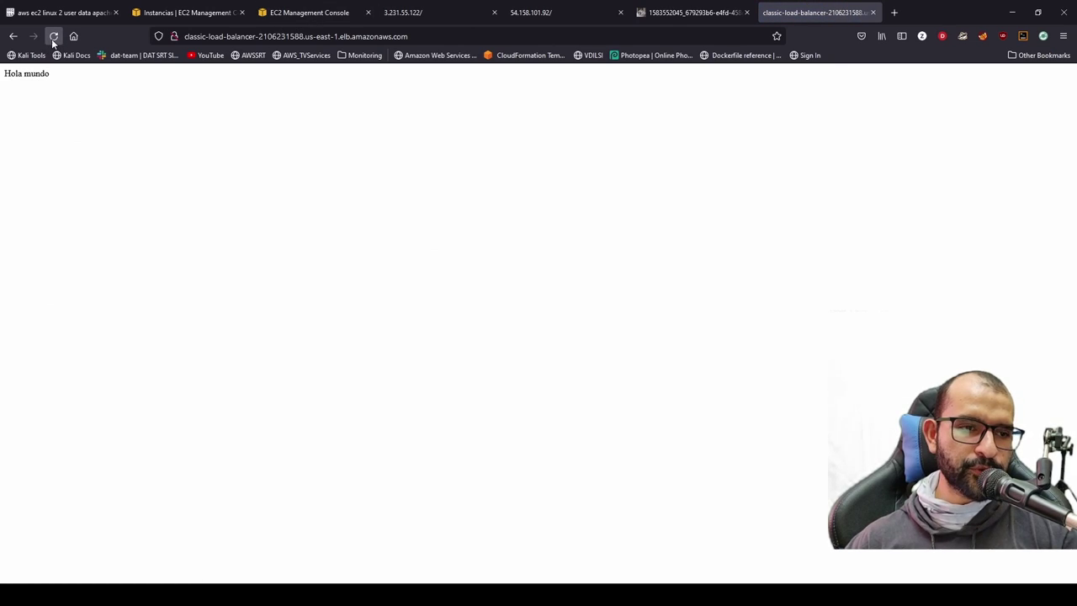
left_click(53, 36)
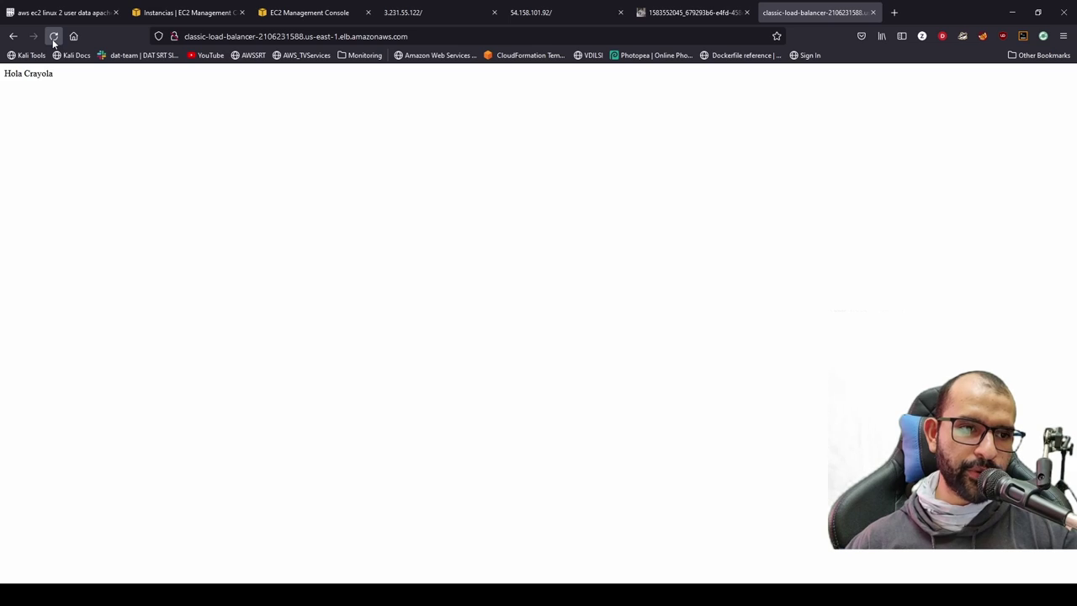
left_click(53, 36)
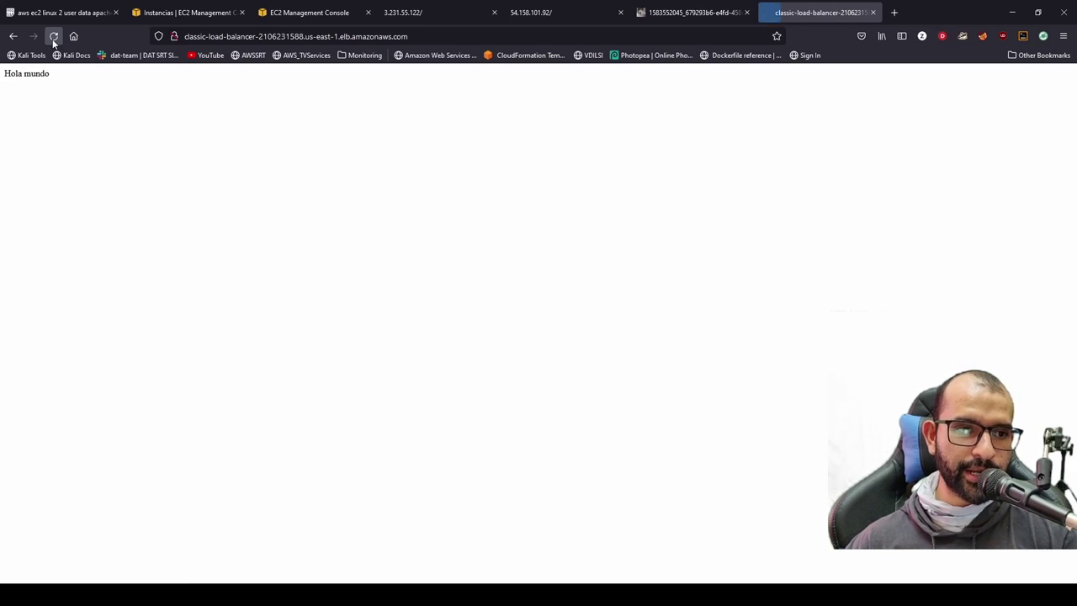
Return to the EC2 console and delete classic-load-balancer
left_click(294, 17)
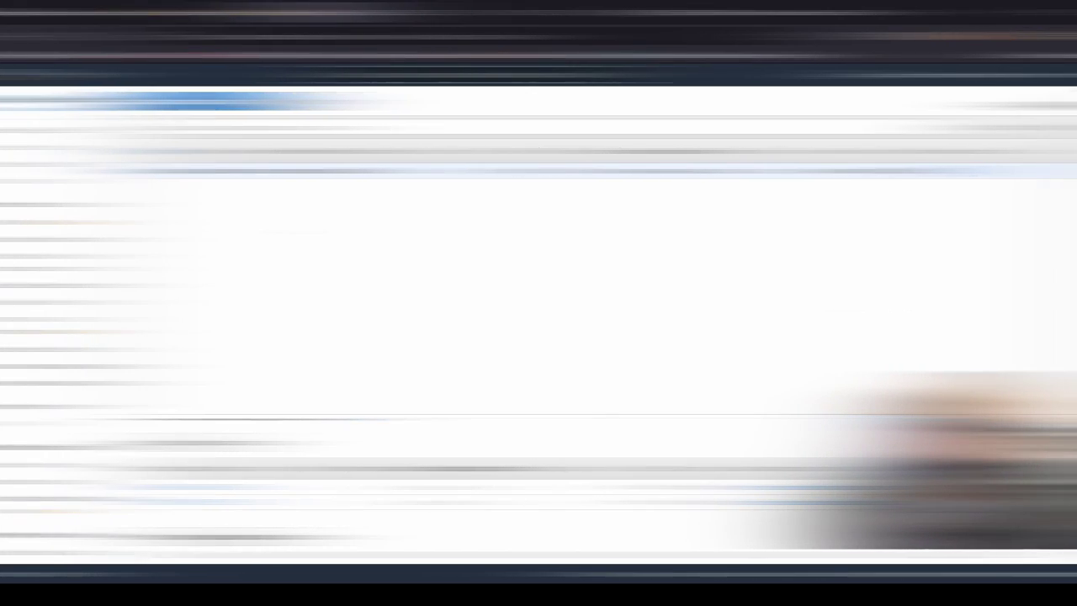
left_click(299, 104)
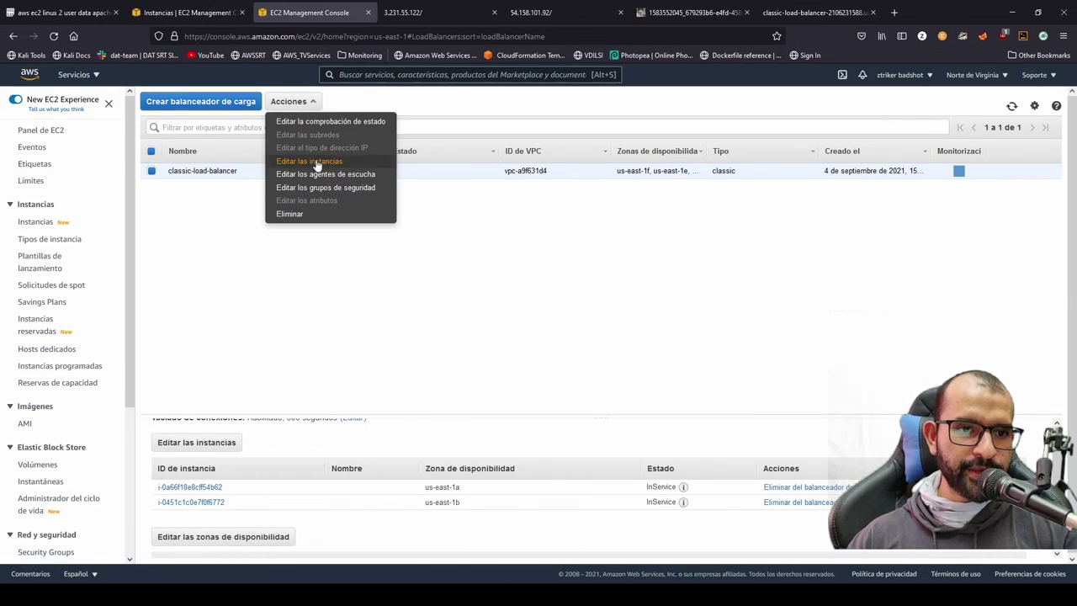
left_click(295, 214)
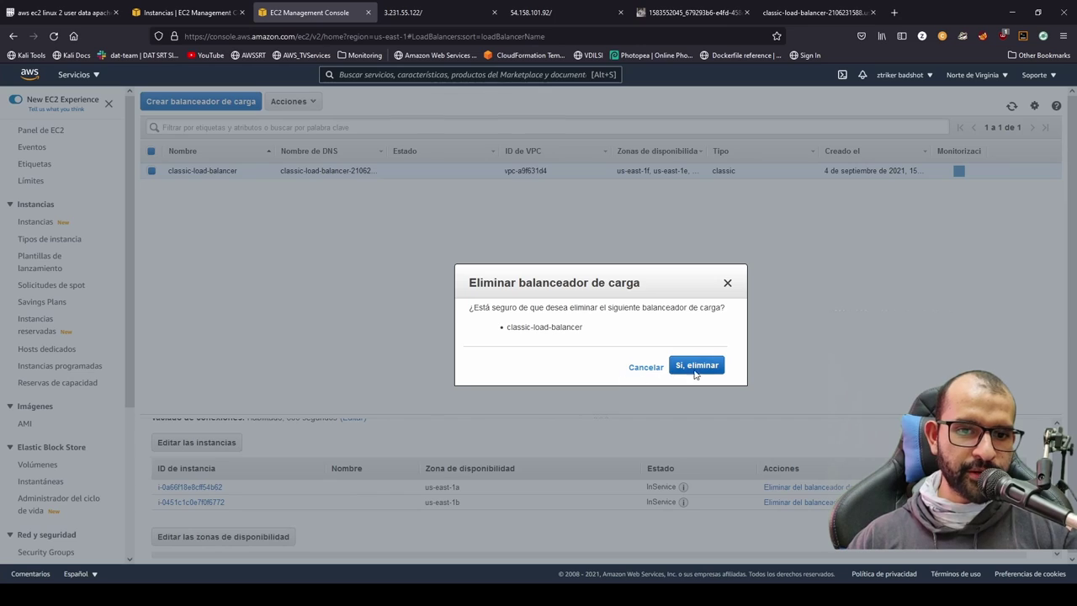
left_click(692, 366)
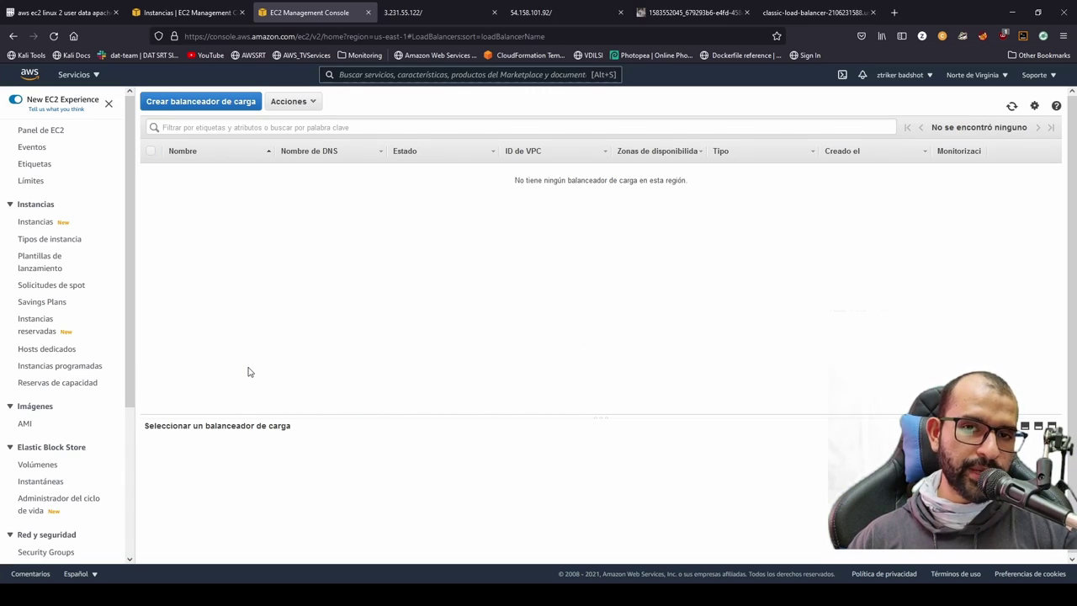
Go to the EC2 target groups and start creating a new target group
scroll(61, 438, "down", 5)
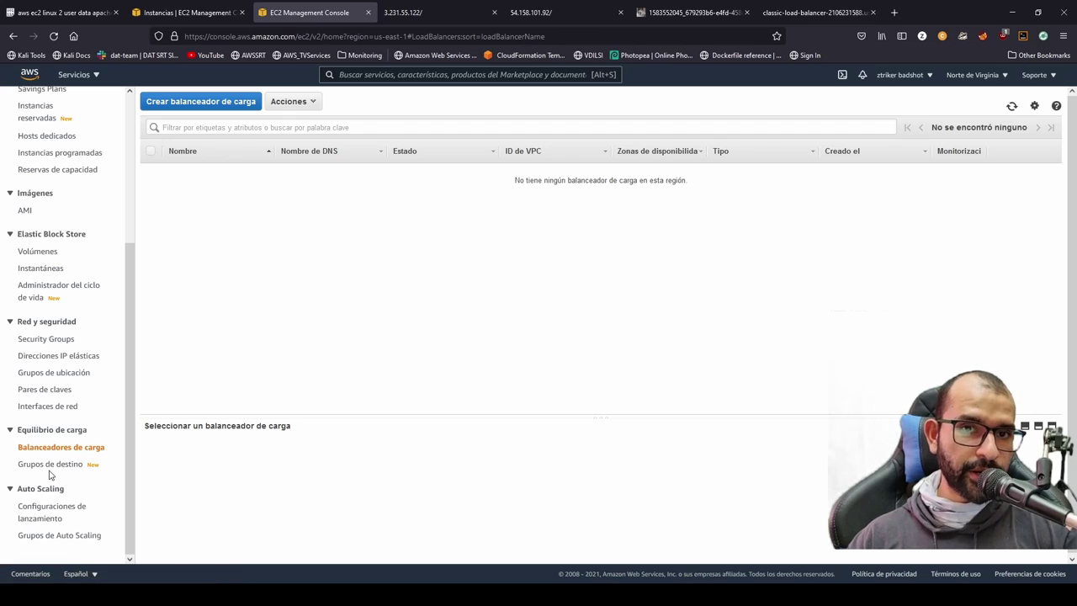
left_click(67, 468)
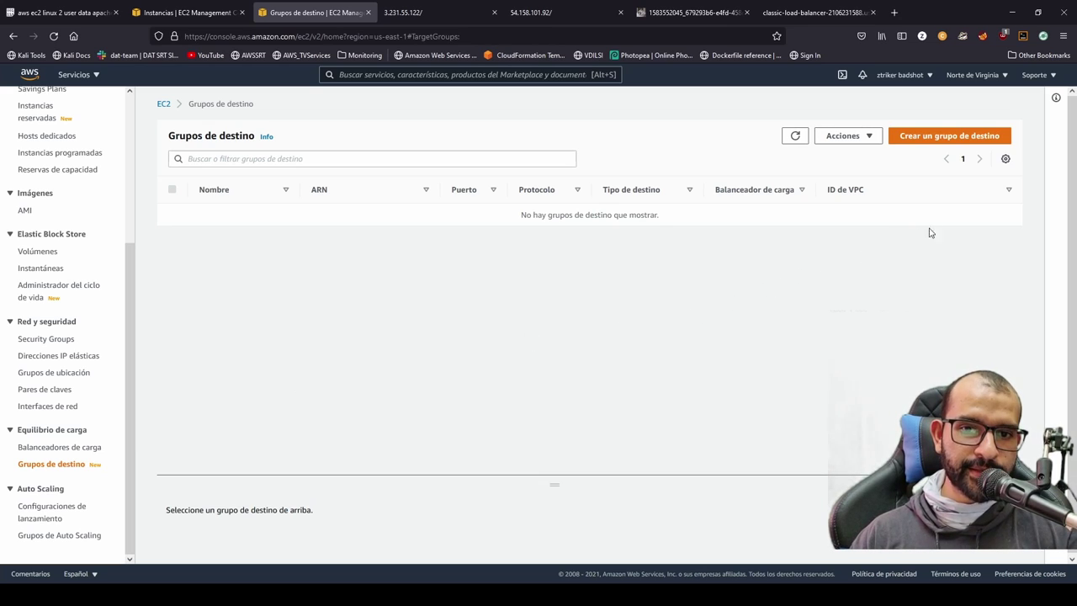
left_click(936, 137)
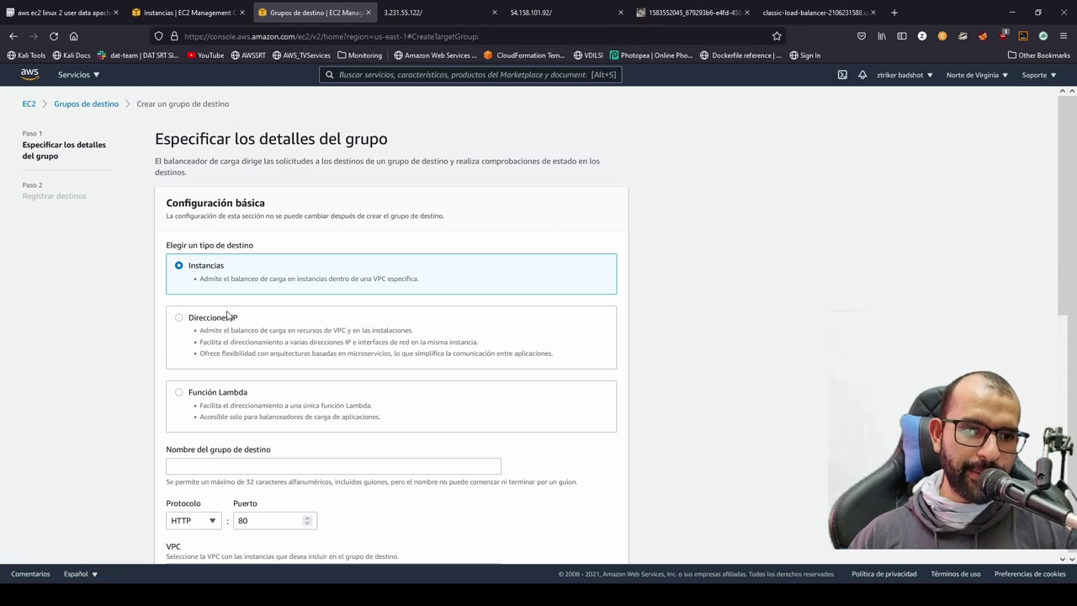
Review the target types, keep Instancias as the choice, and name the target group ALB
left_click_drag(195, 317, 248, 318)
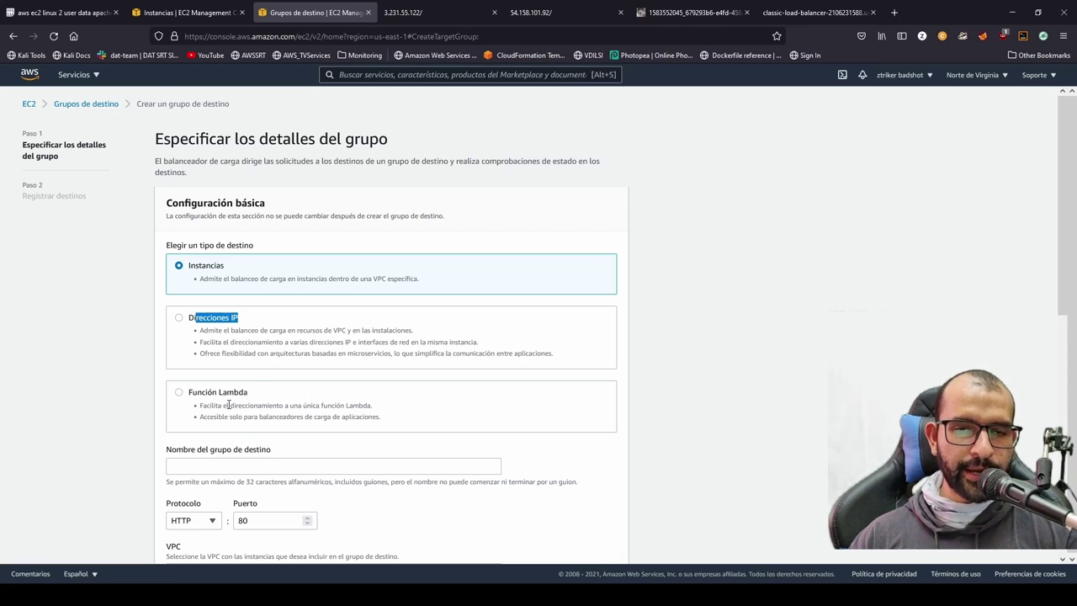
scroll(233, 405, "down", 3)
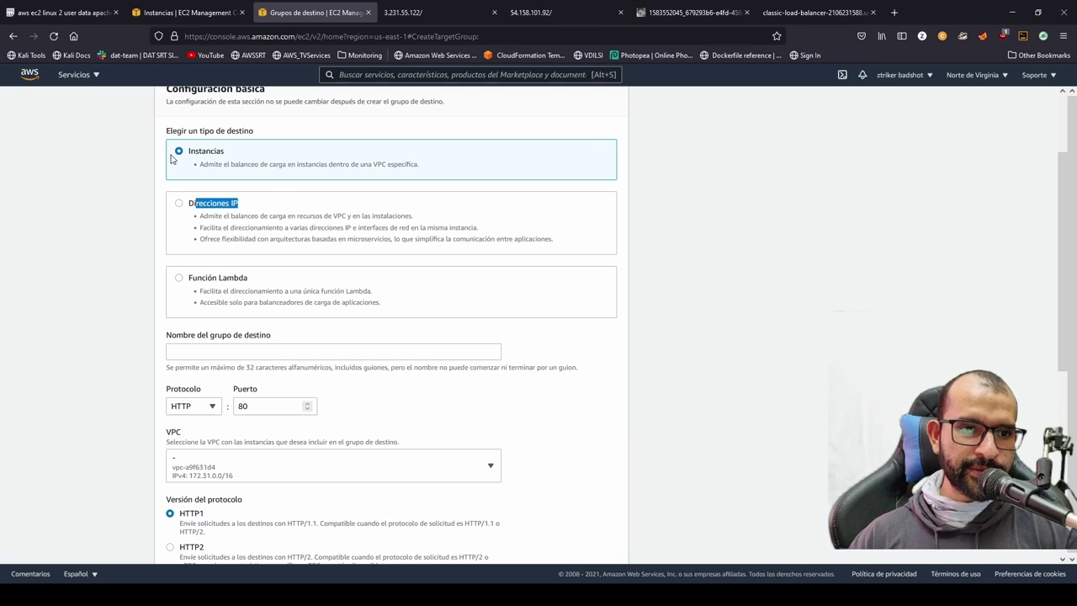
left_click(290, 349)
type("ALB")
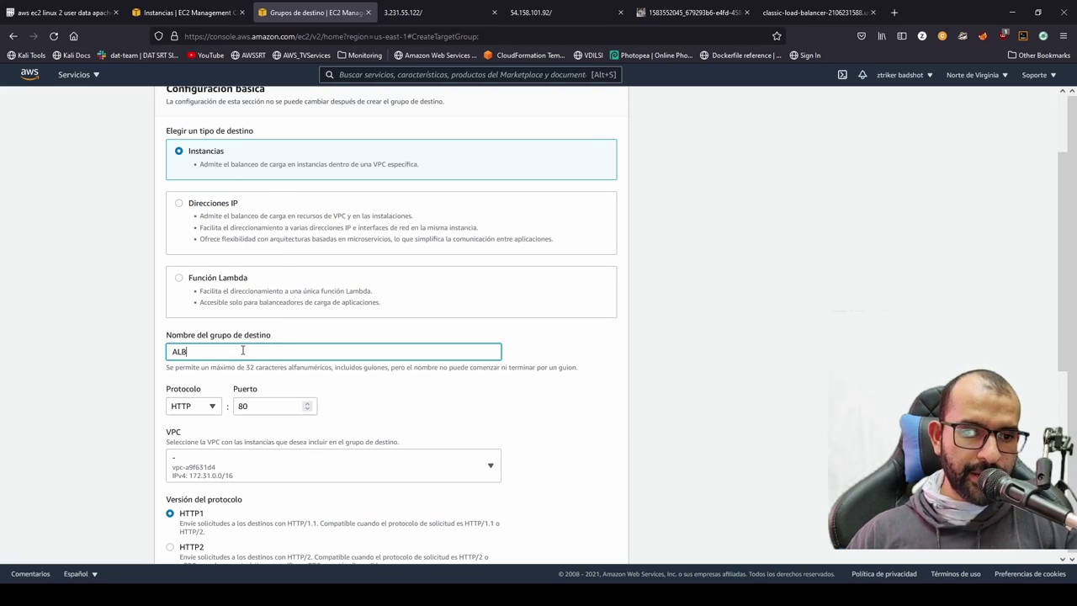
Keep HTTP port 80, the default VPC and HTTP1, and set the health check path to /index.html
scroll(199, 352, "down", 1)
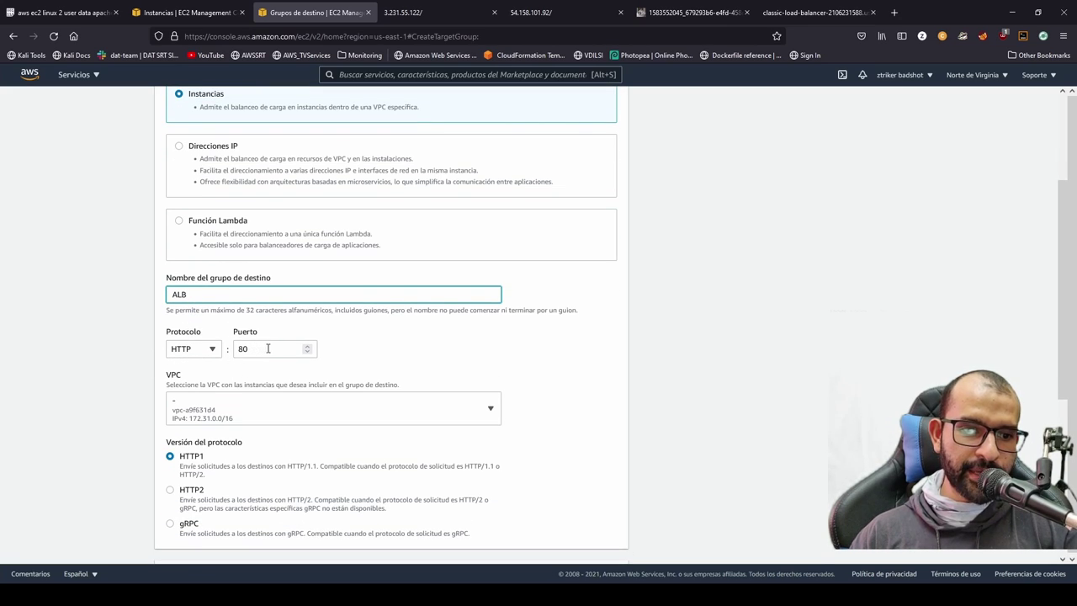
scroll(299, 376, "down", 2)
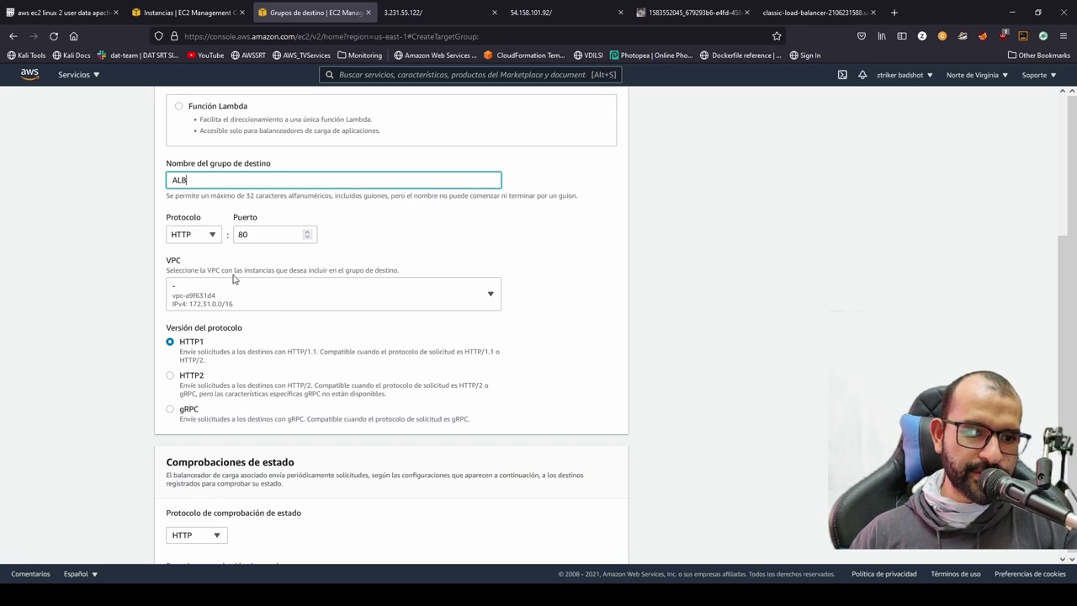
scroll(234, 282, "down", 1)
scroll(317, 319, "down", 1)
scroll(202, 326, "down", 1)
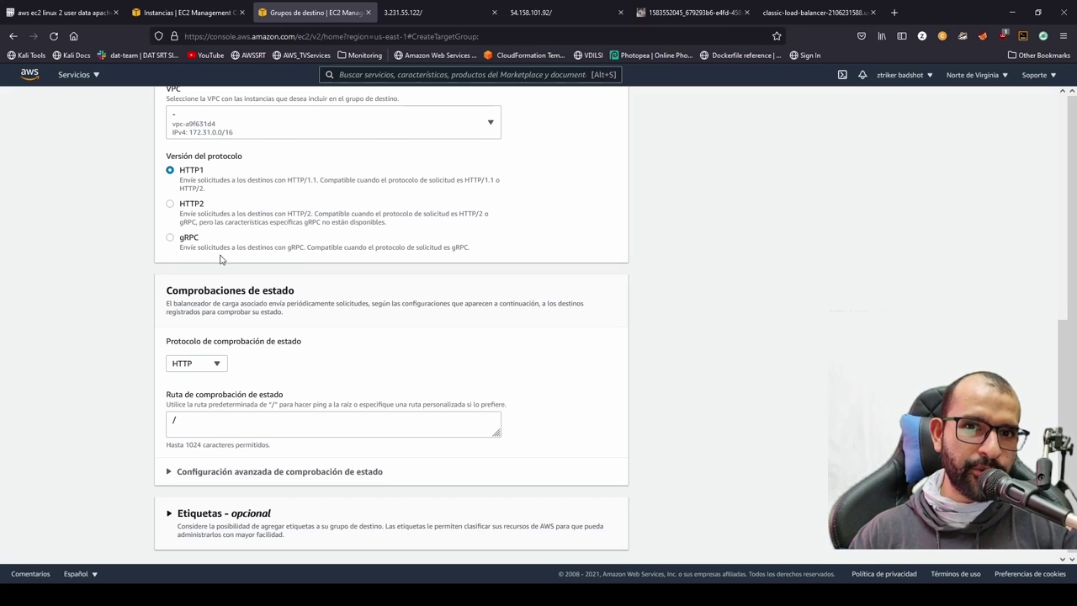
scroll(221, 259, "down", 1)
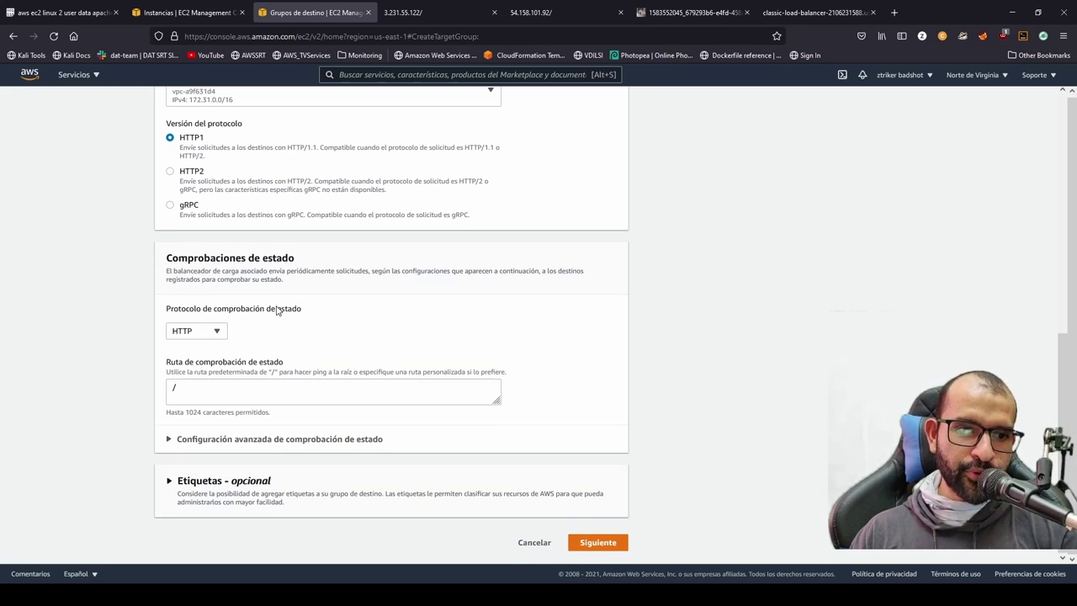
left_click(234, 383)
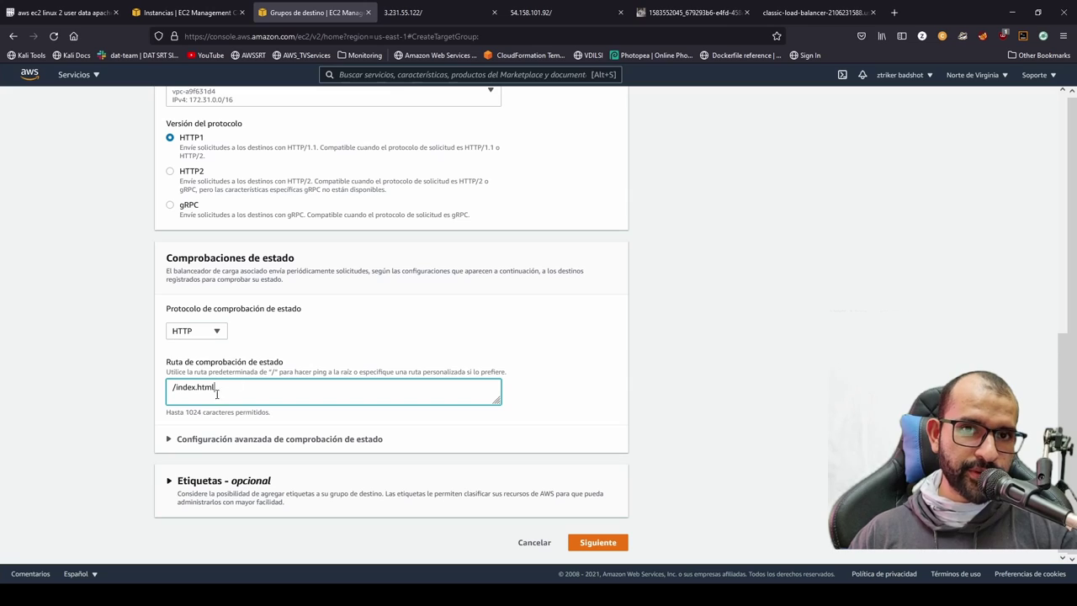
Expand the advanced health check settings, keep the traffic port, and set the healthy threshold to 3
left_click(165, 444)
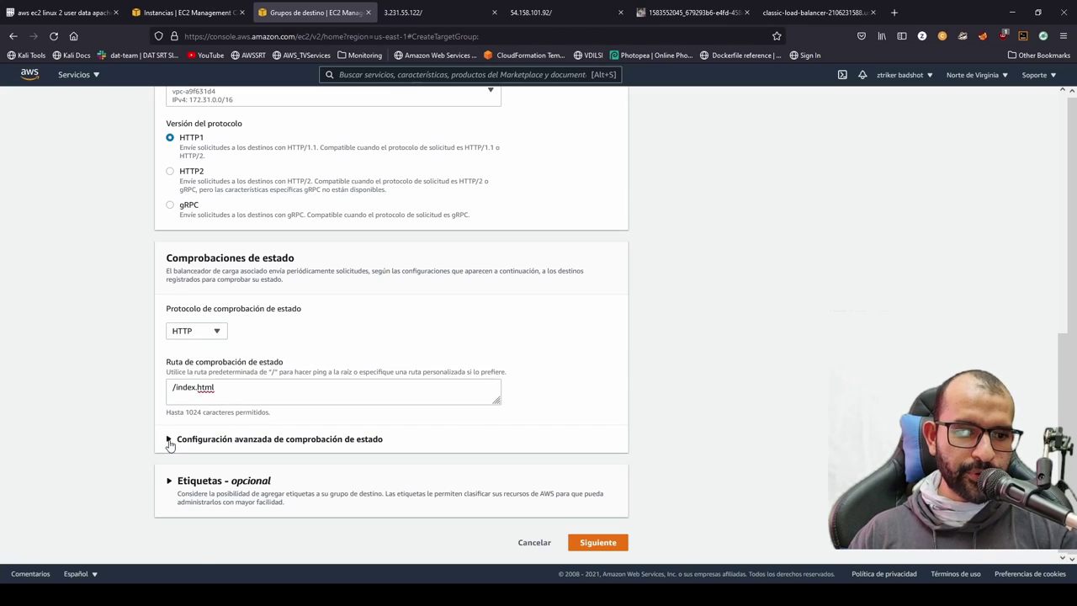
left_click(169, 441)
scroll(169, 444, "down", 3)
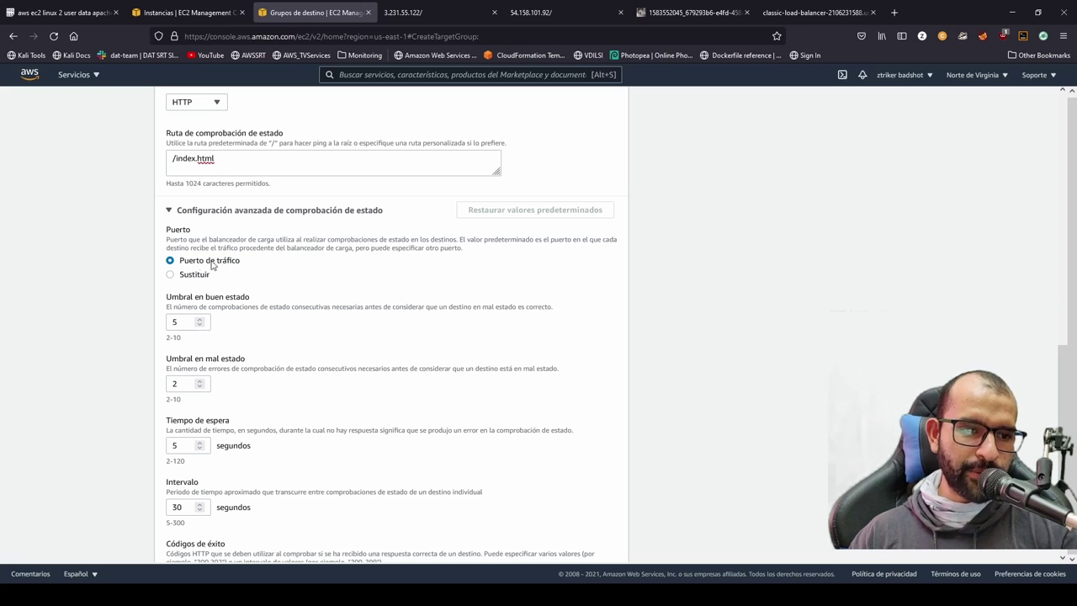
scroll(214, 266, "down", 1)
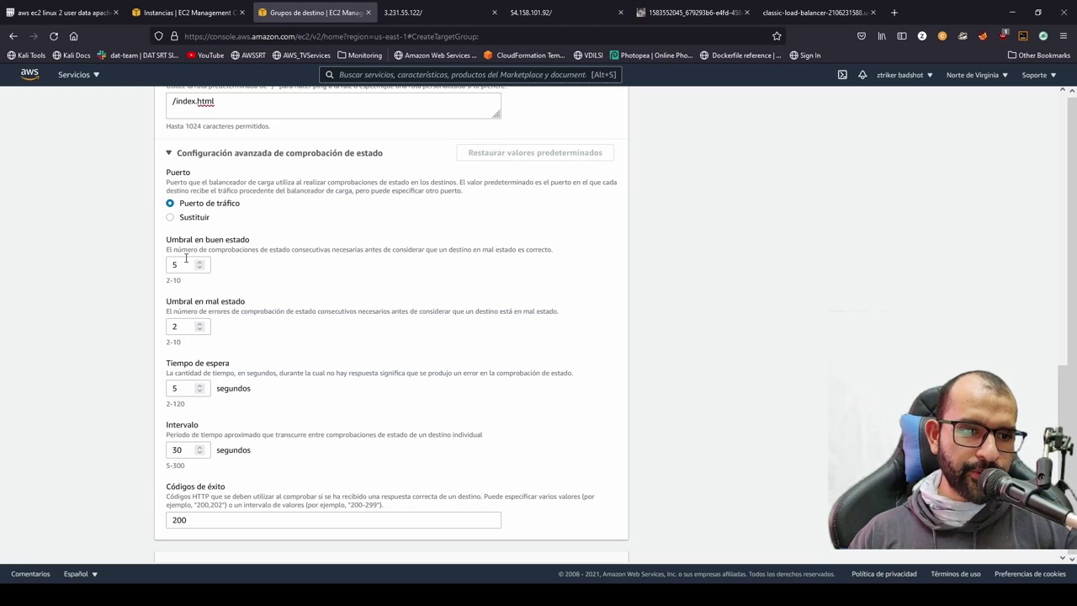
double_click(186, 263)
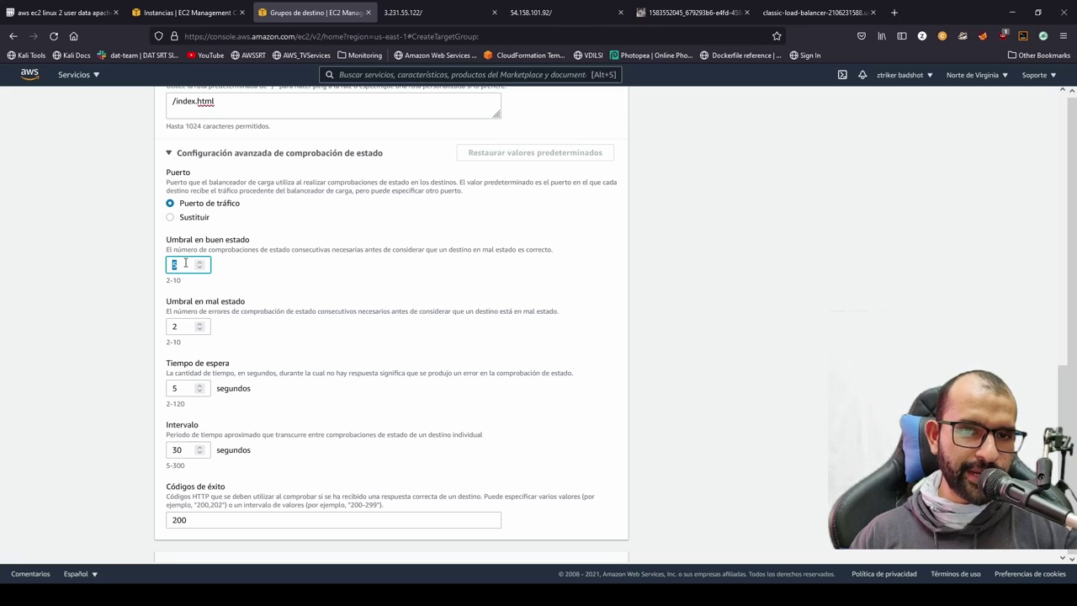
type("3")
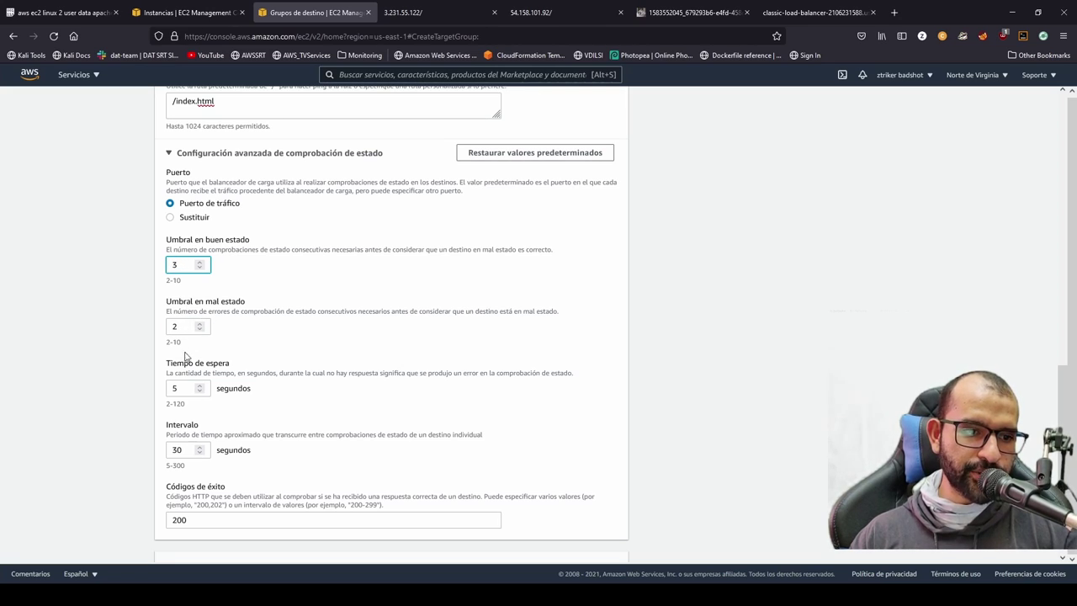
Set the health check timeout to 2 seconds and the interval to 10 seconds
left_click_drag(176, 363, 229, 367)
double_click(185, 384)
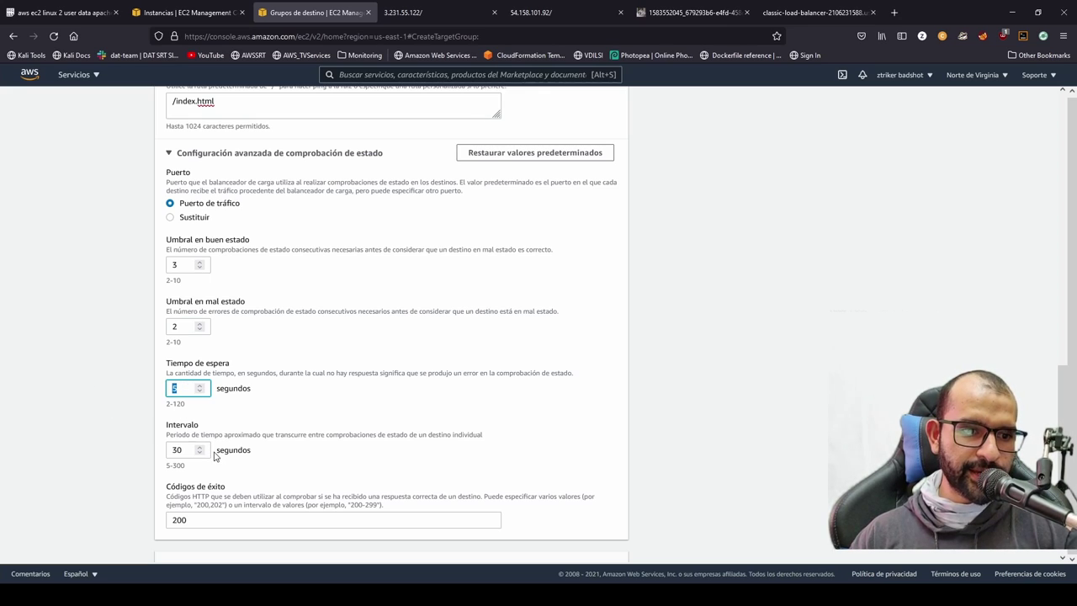
type("2")
scroll(215, 455, "down", 1)
double_click(187, 400)
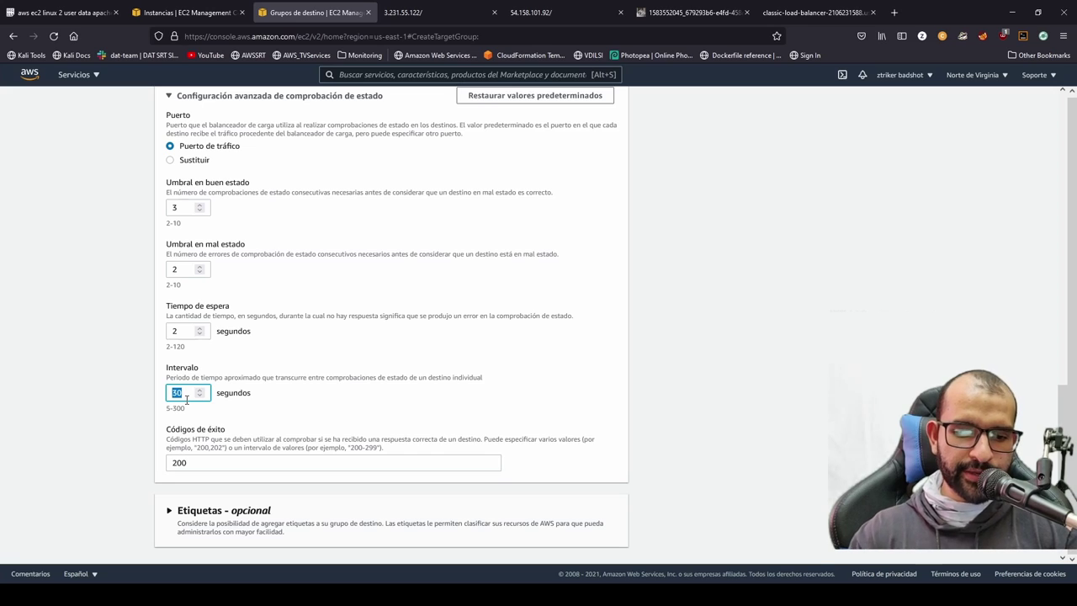
type("10")
scroll(319, 450, "down", 1)
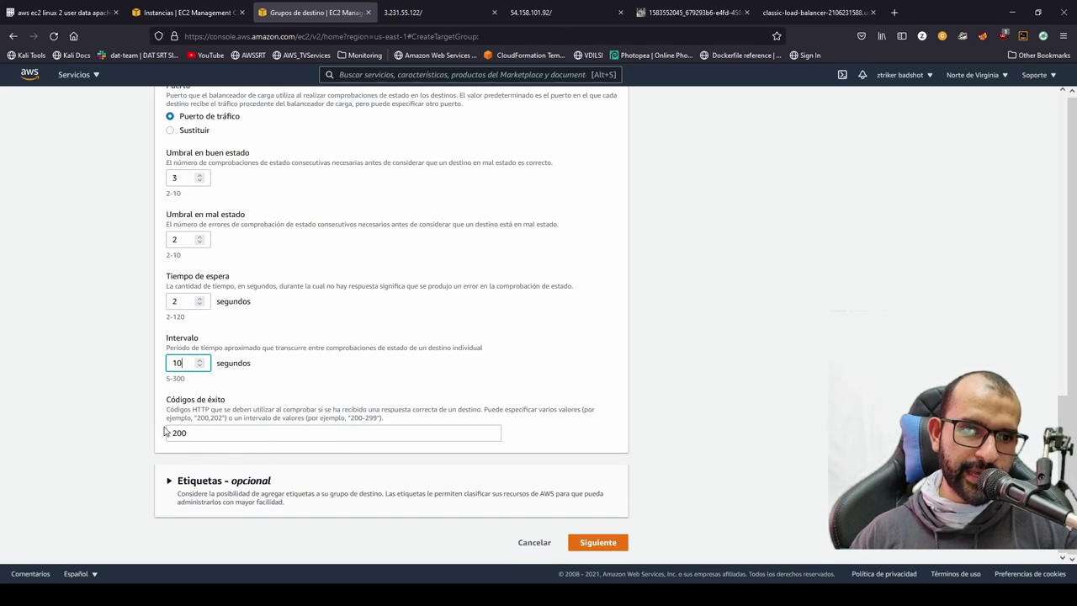
Try the range 200-300 as the health check success codes and delete the added part of the range
scroll(204, 279, "up", 3)
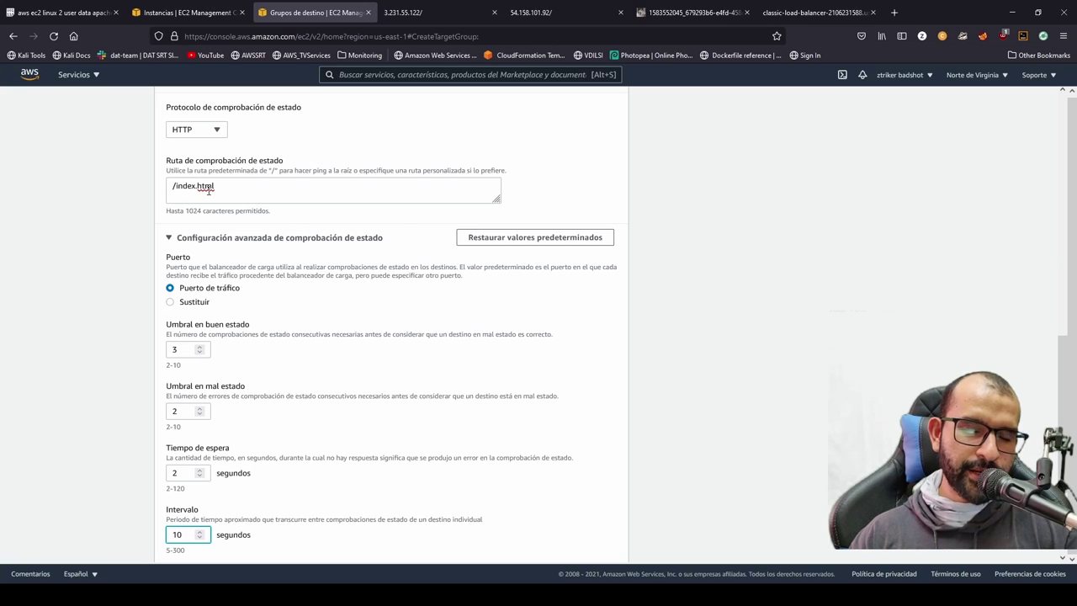
scroll(206, 252, "down", 3)
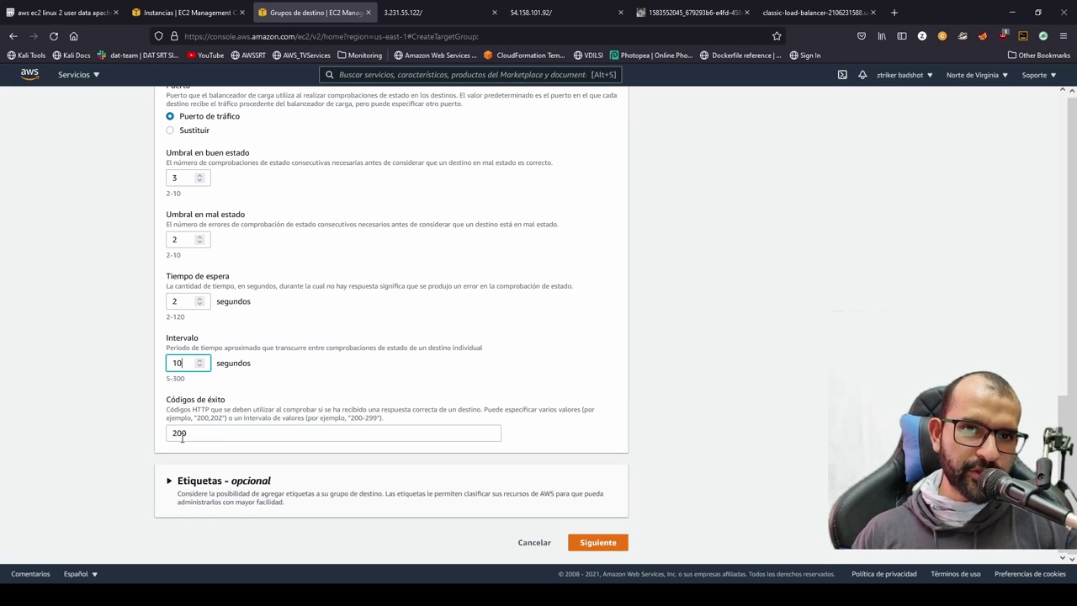
left_click(197, 428)
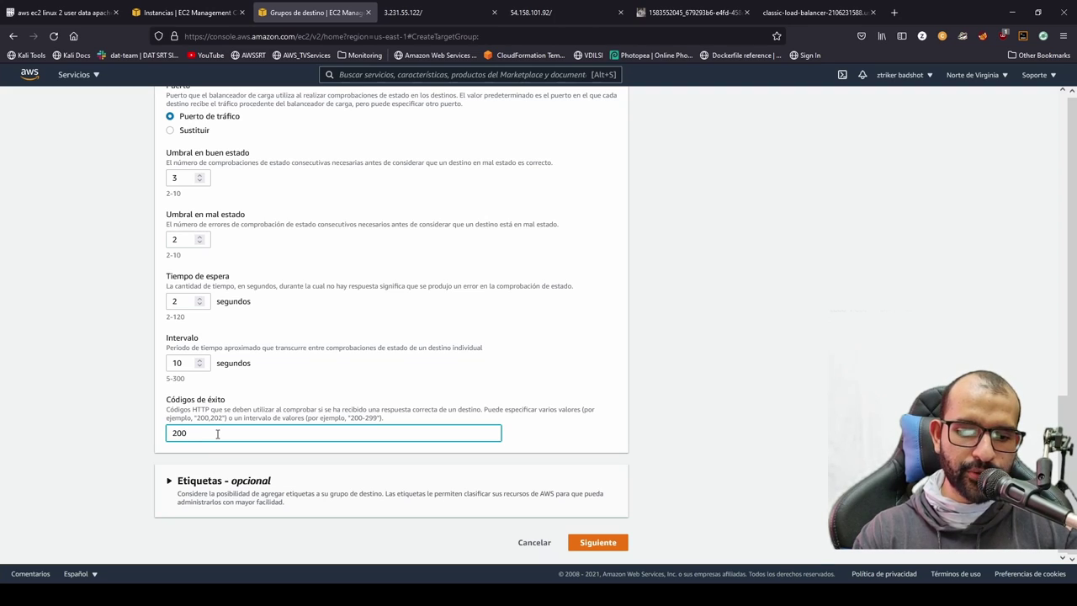
type("-300")
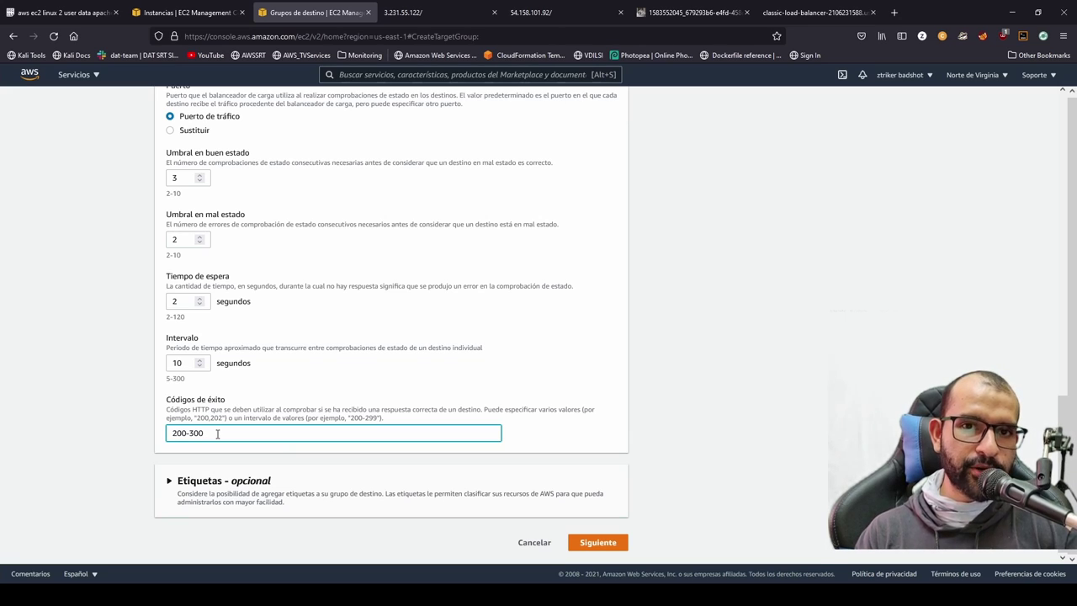
key("BackSpace")
key("BackSpace")
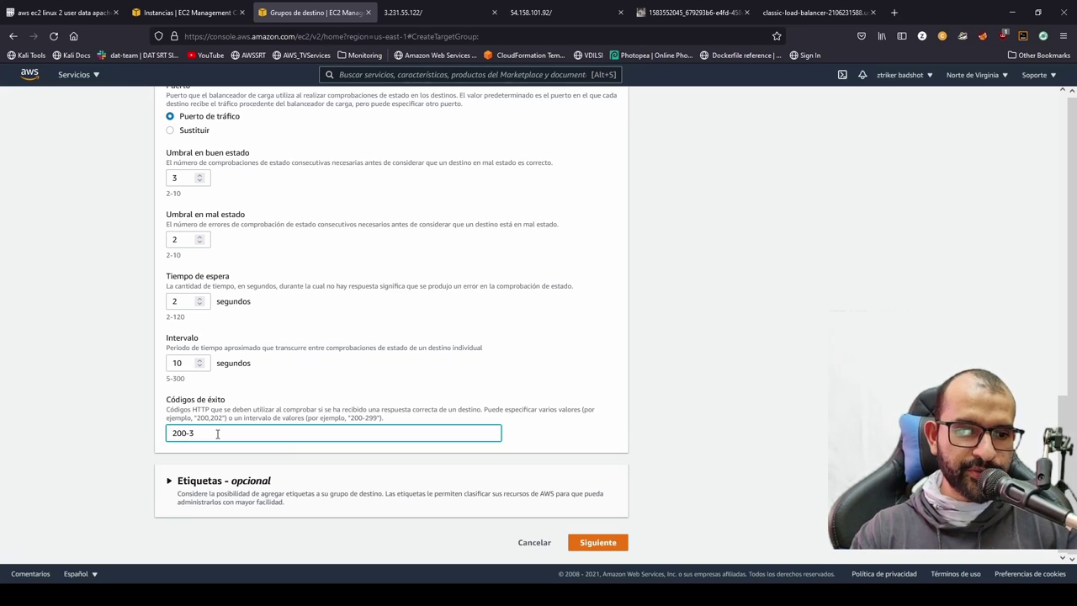
Proceed to target registration and create the target group without registering any instances
left_click(609, 542)
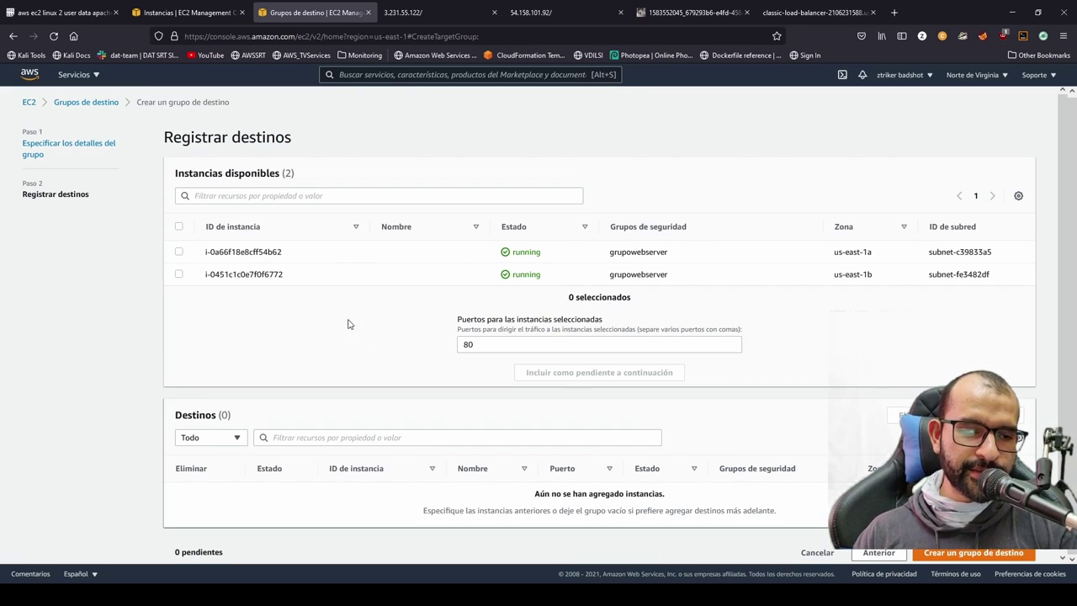
scroll(278, 337, "down", 1)
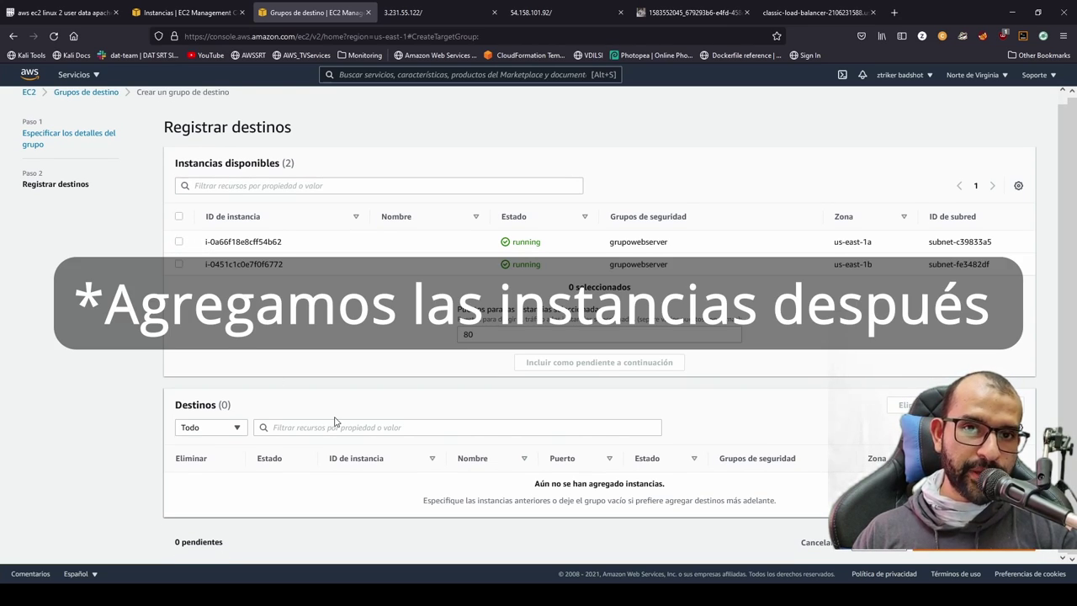
left_click(976, 551)
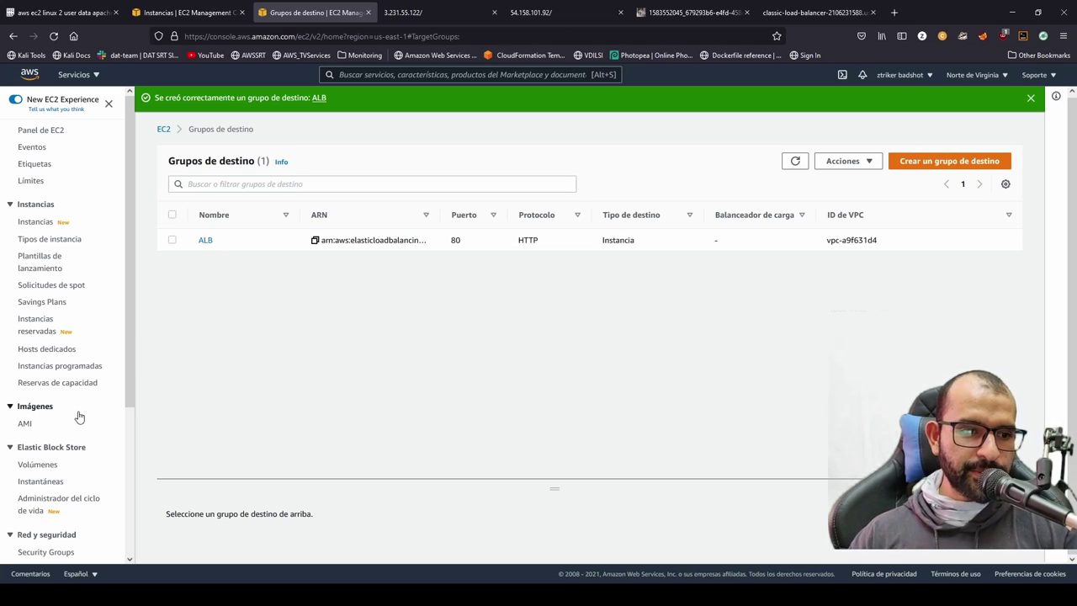
Go to the EC2 load balancers and start creating an Application Load Balancer
scroll(85, 446, "down", 5)
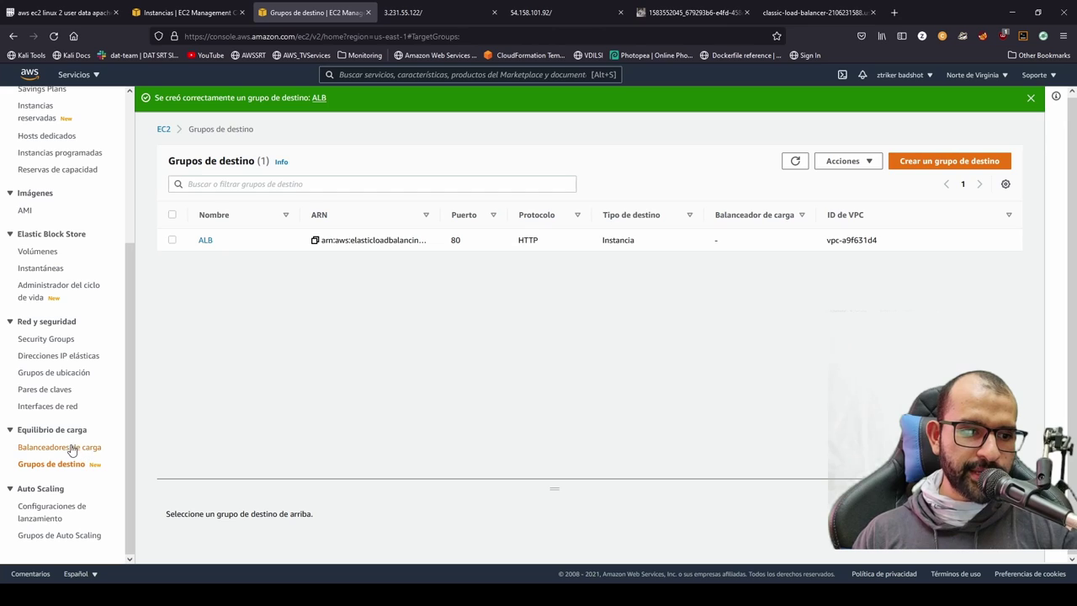
left_click(72, 447)
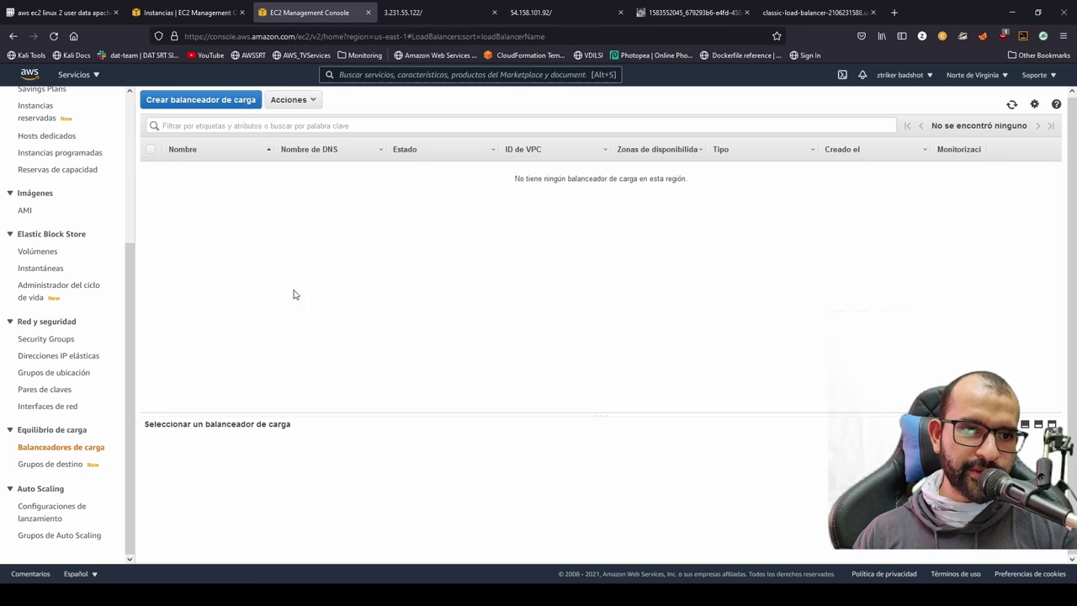
left_click(229, 100)
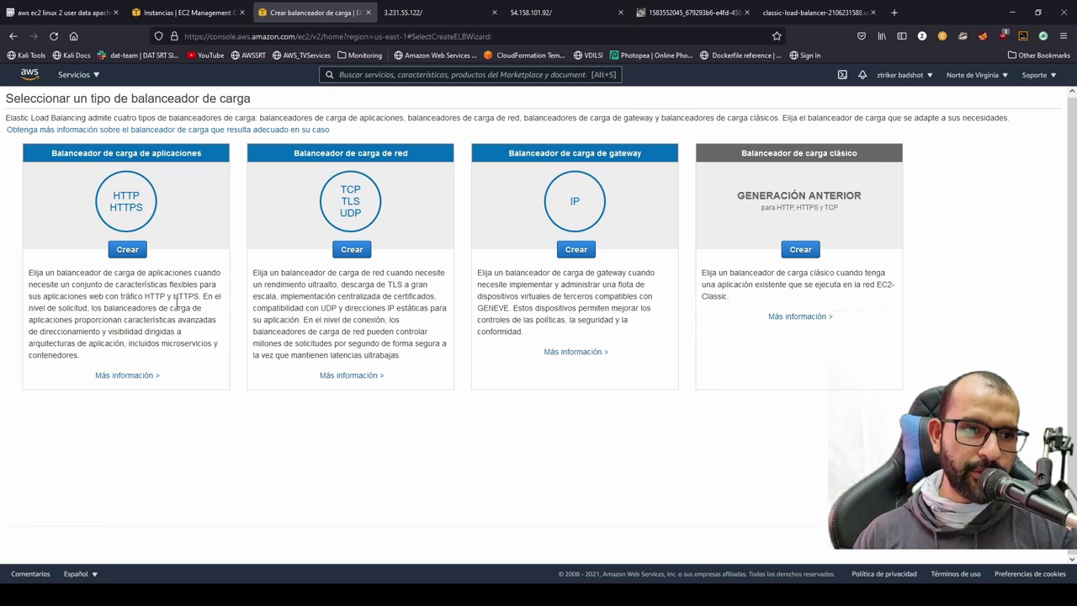
left_click(133, 250)
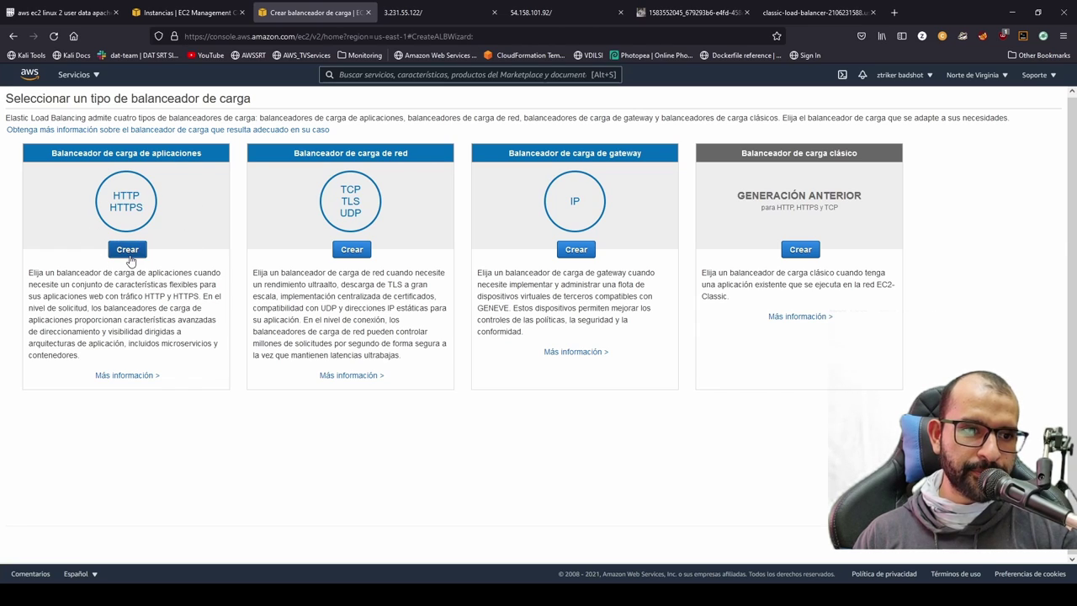
Name the load balancer ALB, keeping the internet-facing scheme and IPv4 address type
left_click(205, 317)
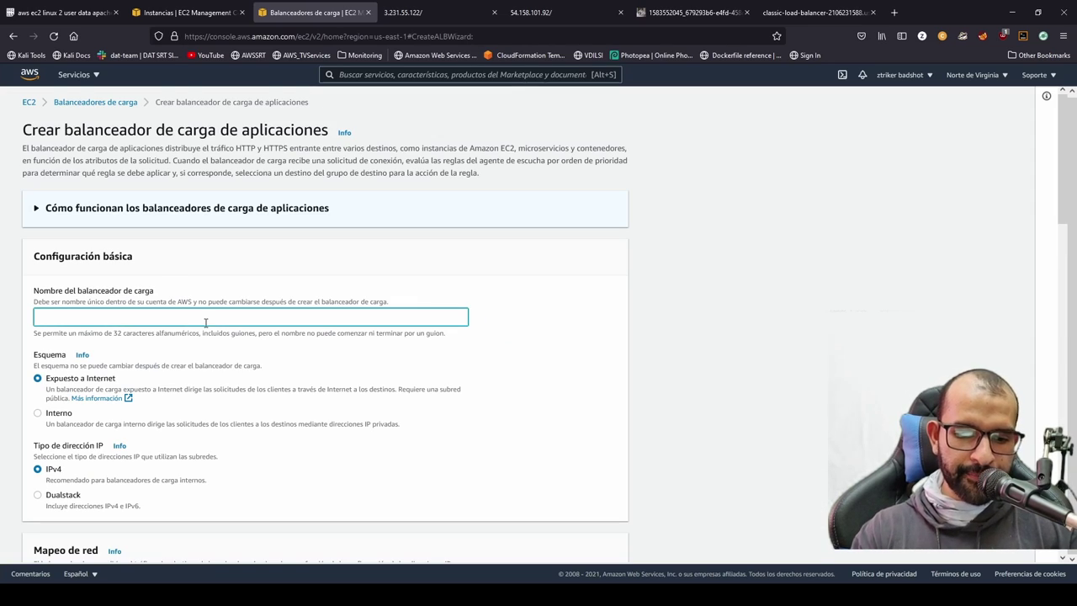
scroll(205, 322, "down", 1)
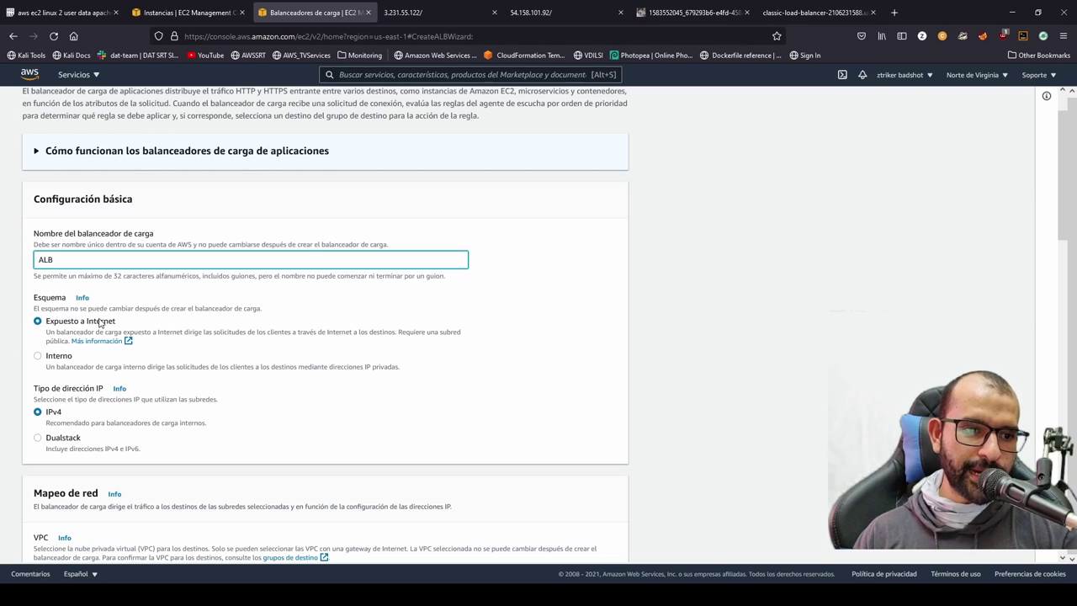
scroll(149, 364, "down", 2)
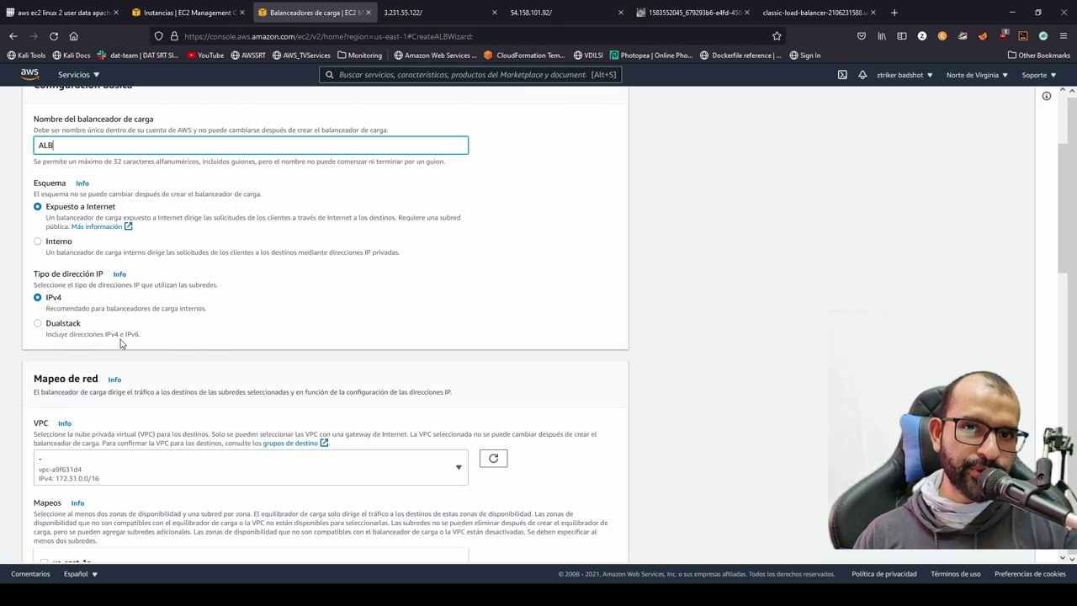
Keep the default VPC and map the load balancer to the us-east-1a and us-east-1b availability zones
scroll(130, 339, "down", 2)
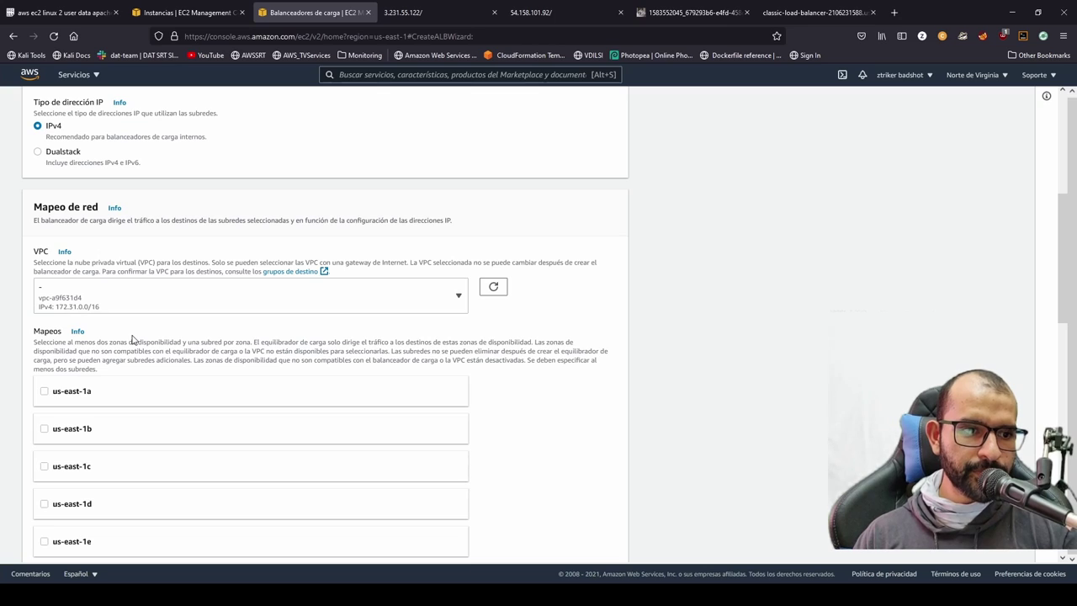
scroll(132, 339, "down", 1)
scroll(122, 278, "down", 1)
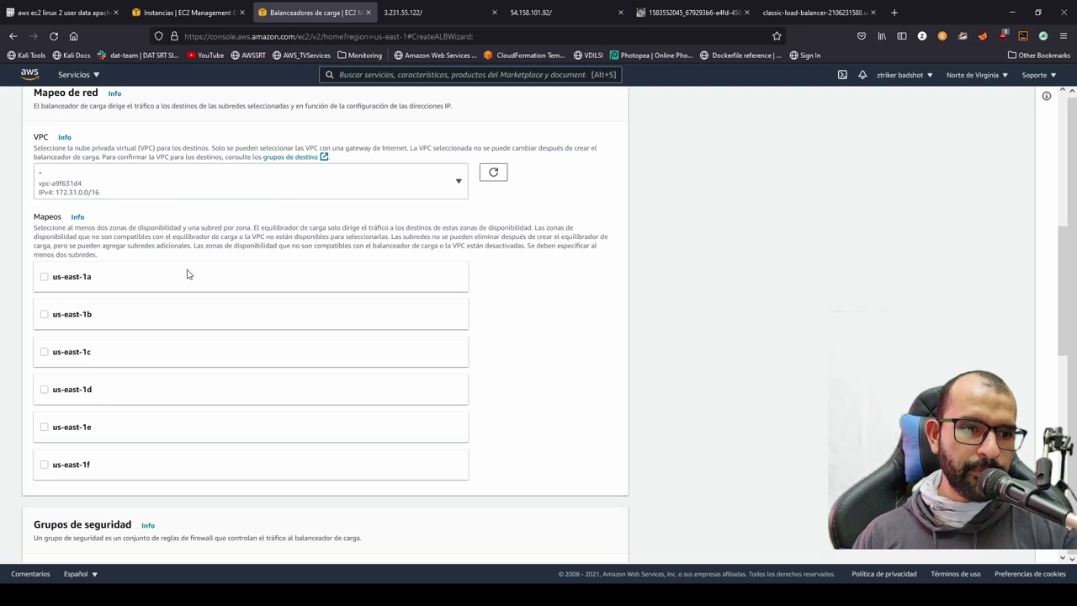
left_click(45, 278)
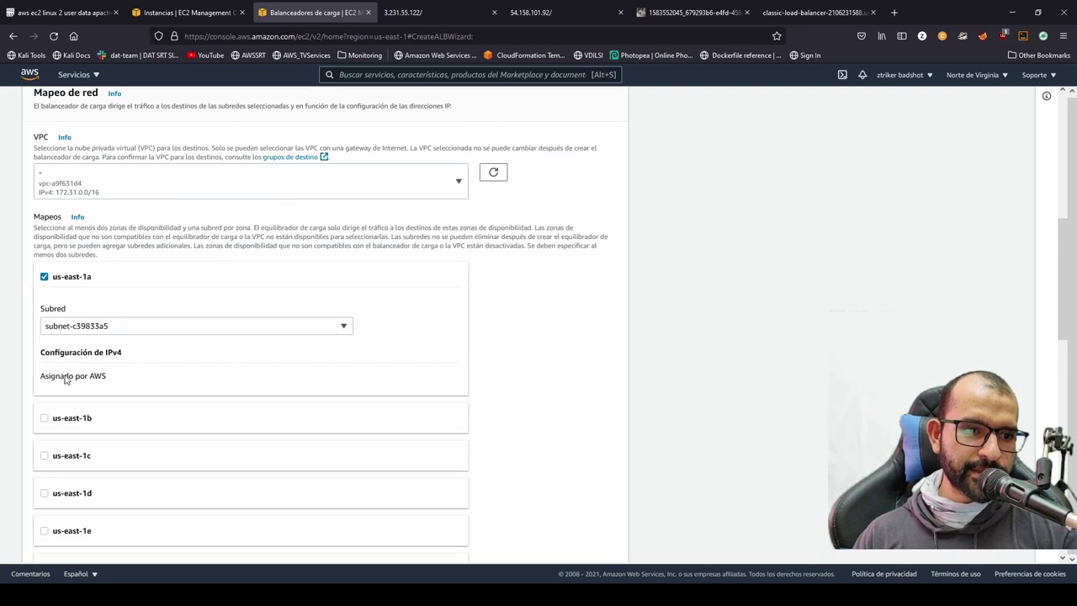
left_click(46, 418)
scroll(101, 412, "down", 1)
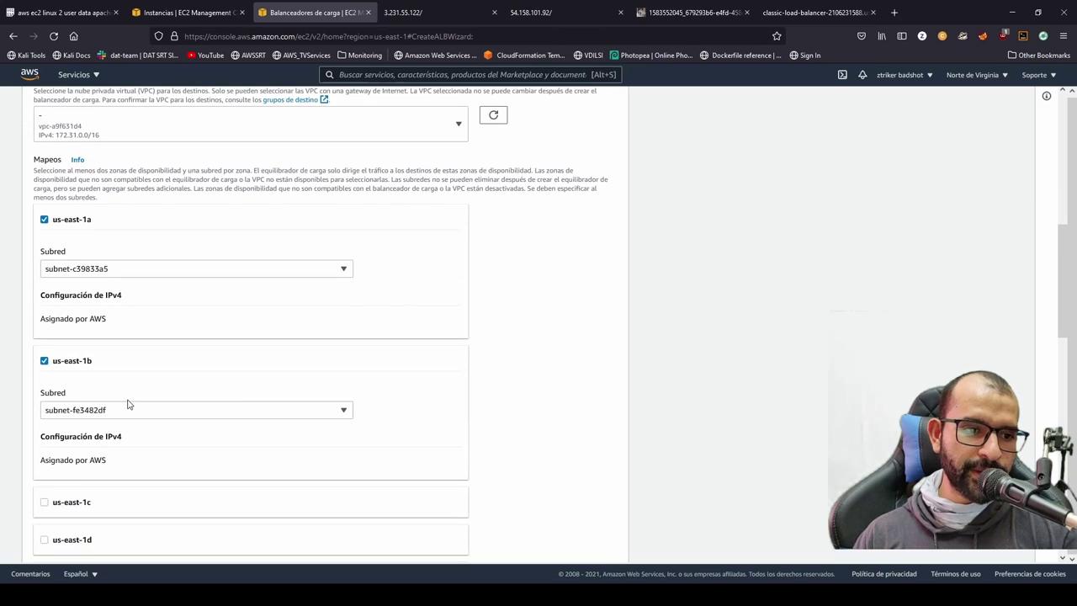
Replace the load balancer's default security group with grupowebserver
scroll(466, 376, "down", 6)
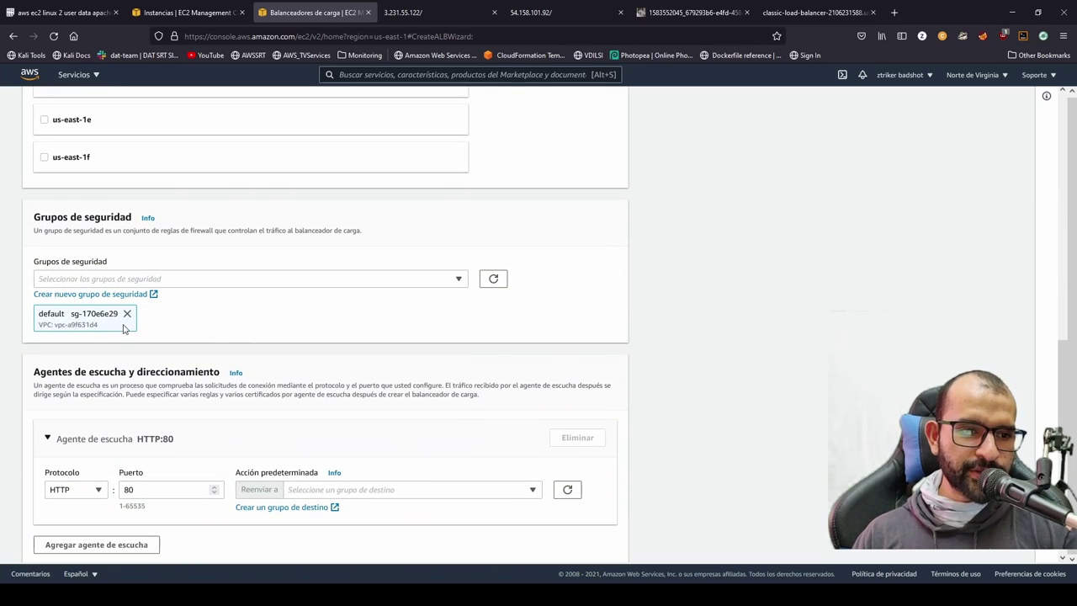
left_click(127, 314)
left_click(446, 280)
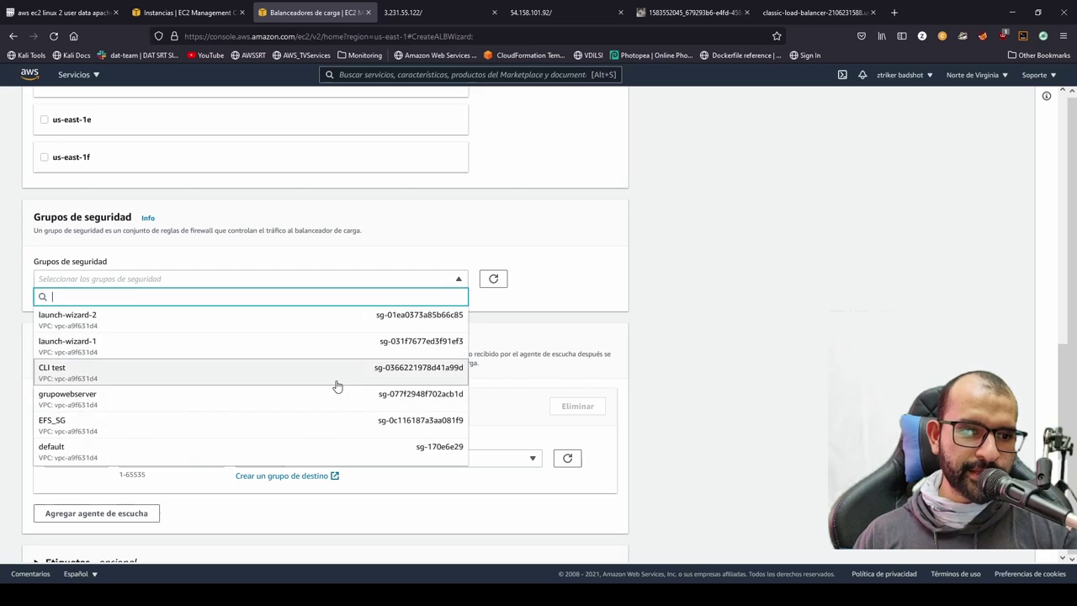
left_click(67, 397)
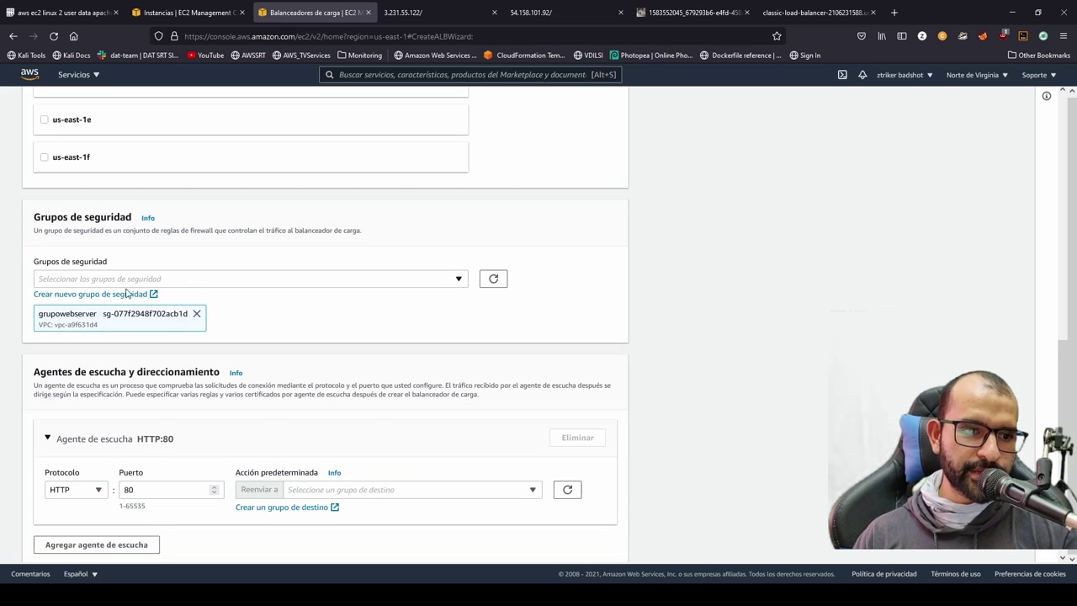
Try HTTPS for the load balancer's listener with the ALB target group as its default action, and return the protocol to HTTP
scroll(246, 317, "down", 3)
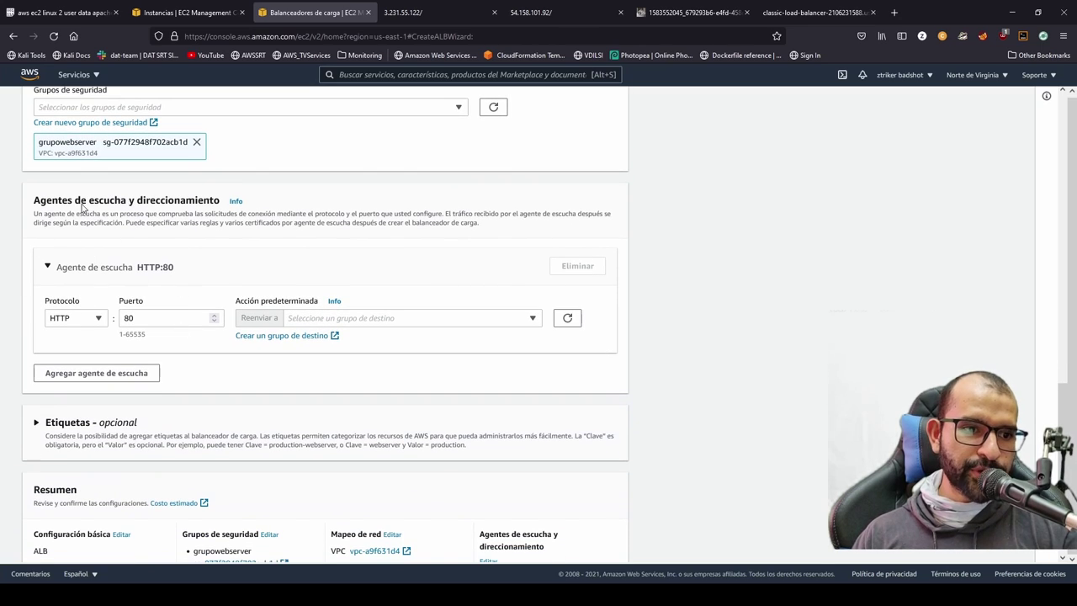
left_click_drag(60, 200, 166, 205)
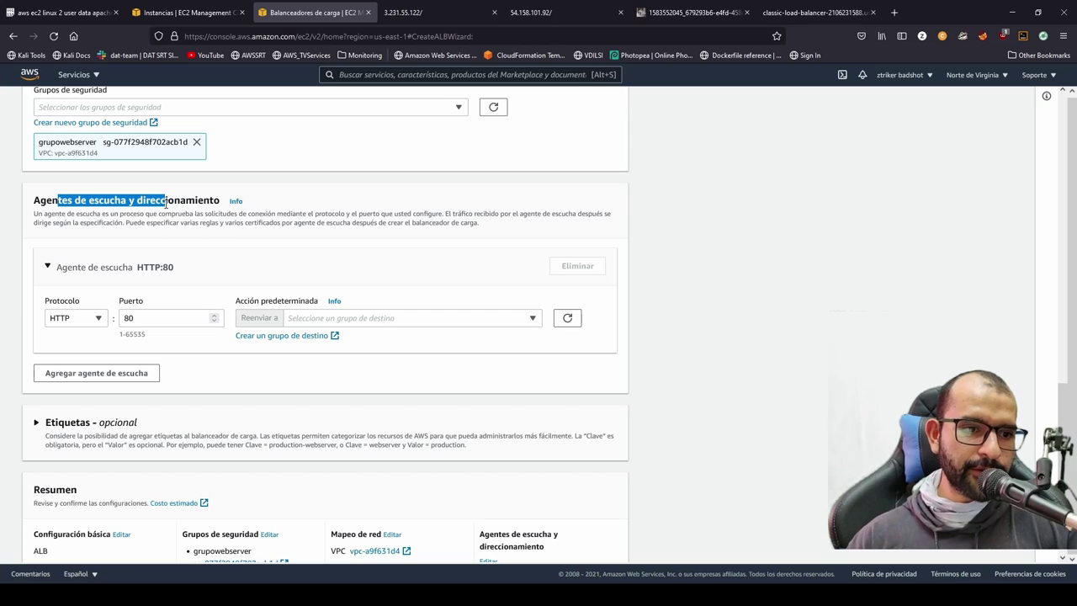
left_click(92, 318)
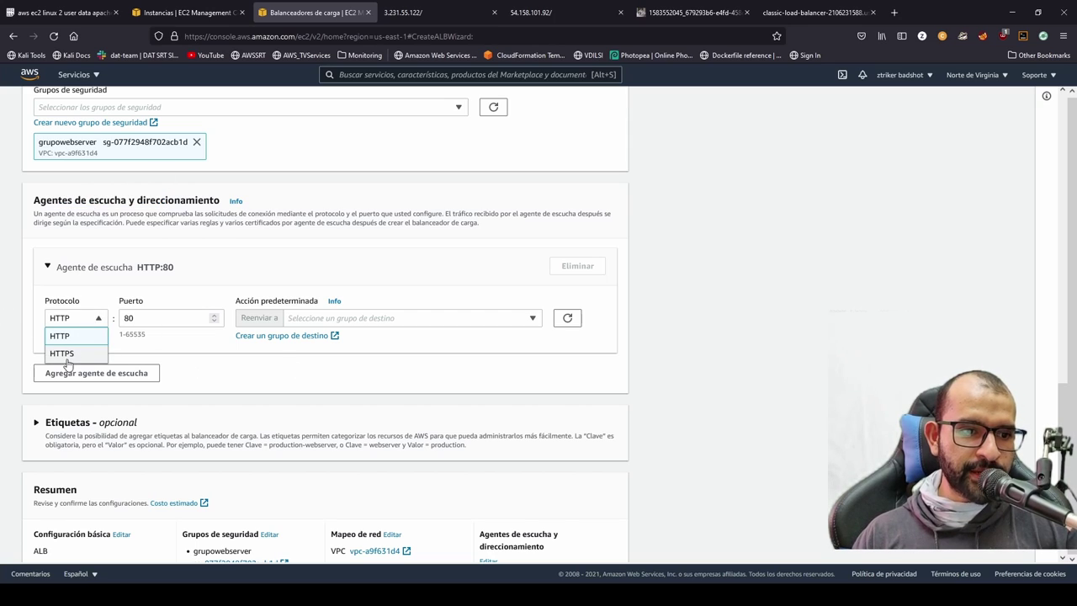
left_click(66, 354)
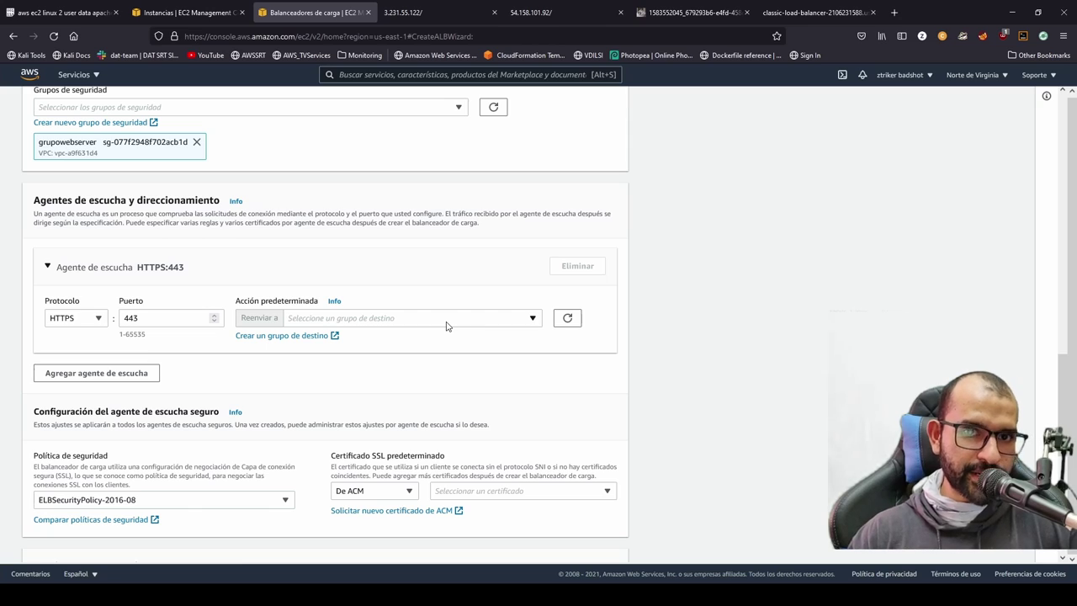
left_click(516, 320)
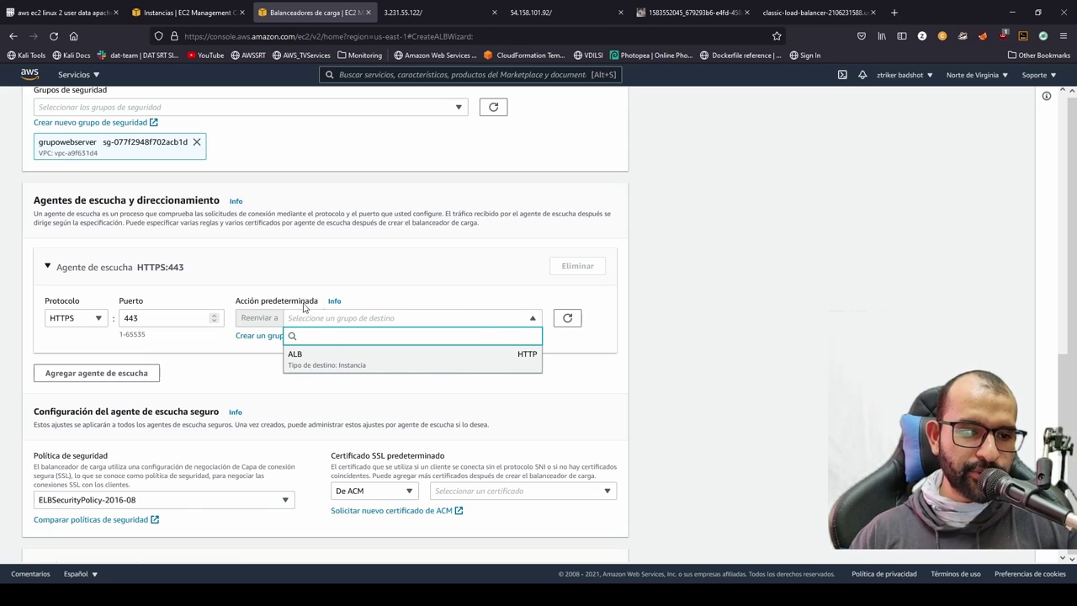
left_click(306, 360)
left_click(101, 318)
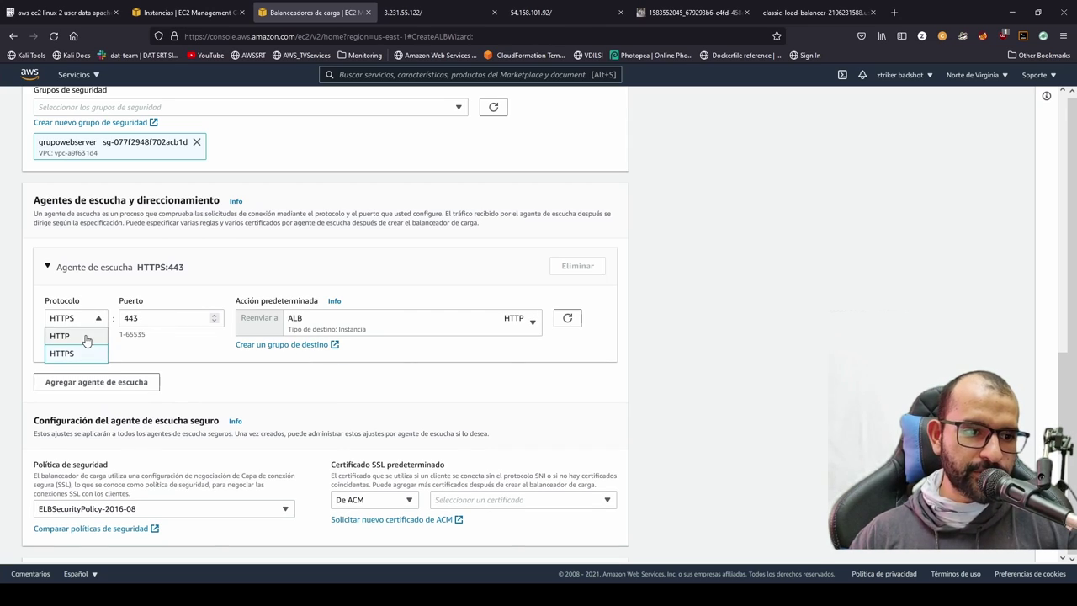
left_click(87, 337)
scroll(137, 326, "down", 1)
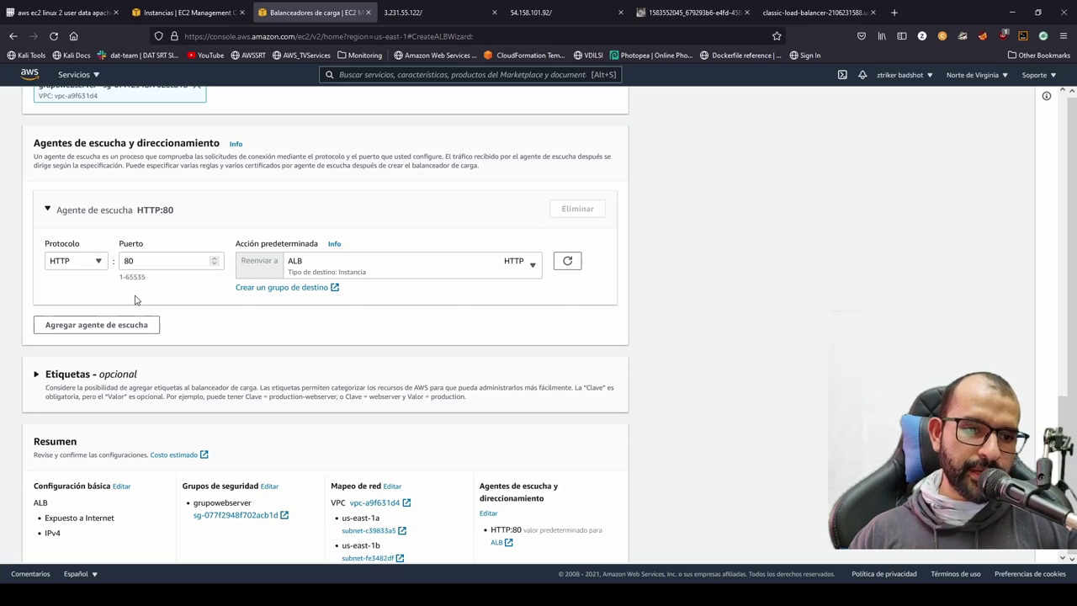
Replace the existing listener with a new HTTP listener on port 80 that forwards to the ALB target group
left_click(96, 326)
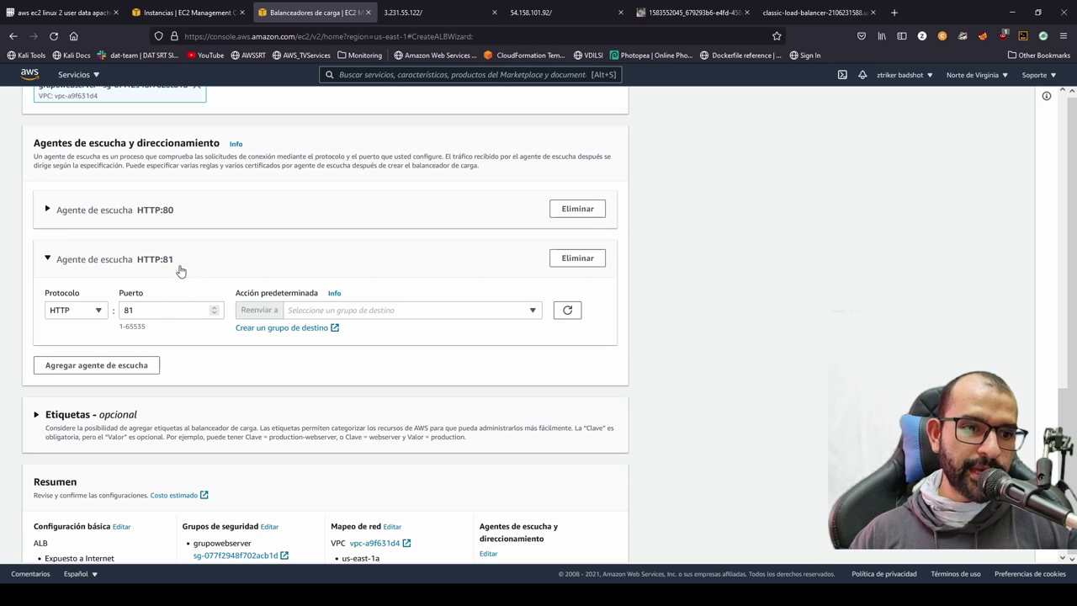
left_click(577, 209)
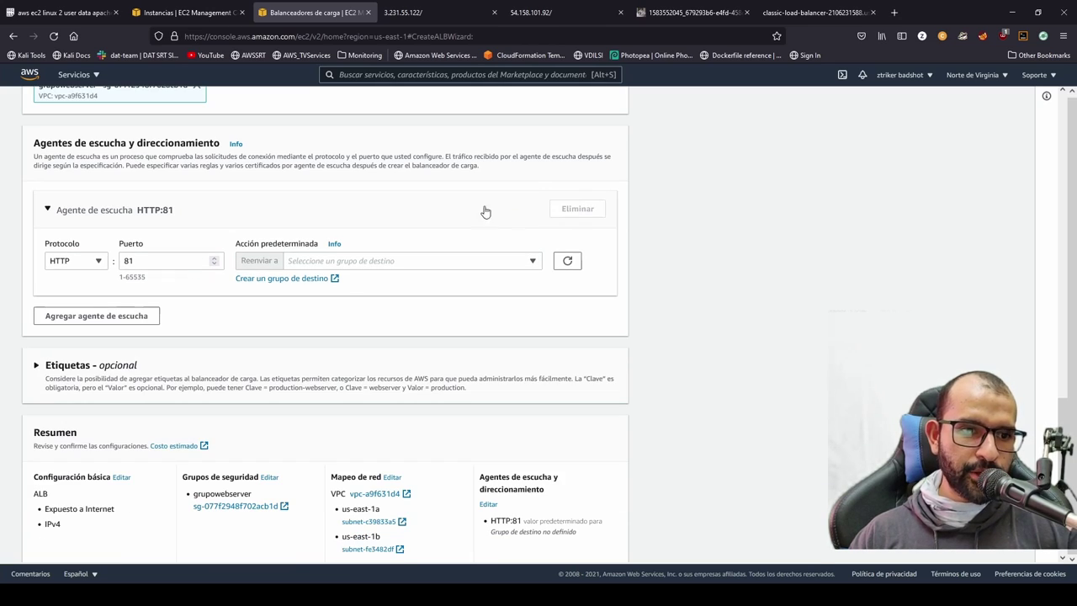
left_click(137, 260)
key("BackSpace")
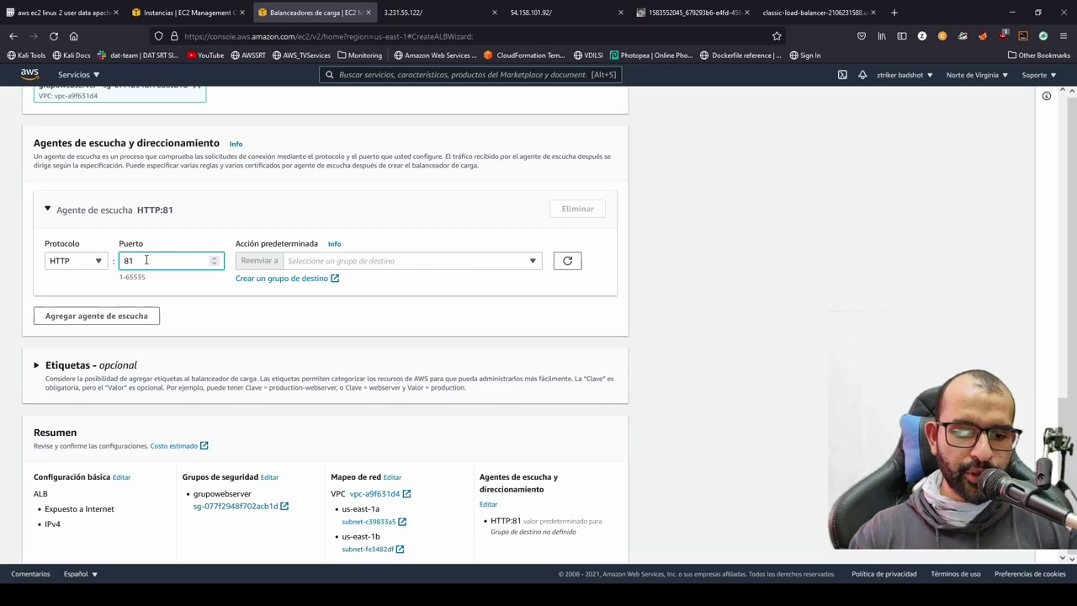
type("0")
left_click(390, 268)
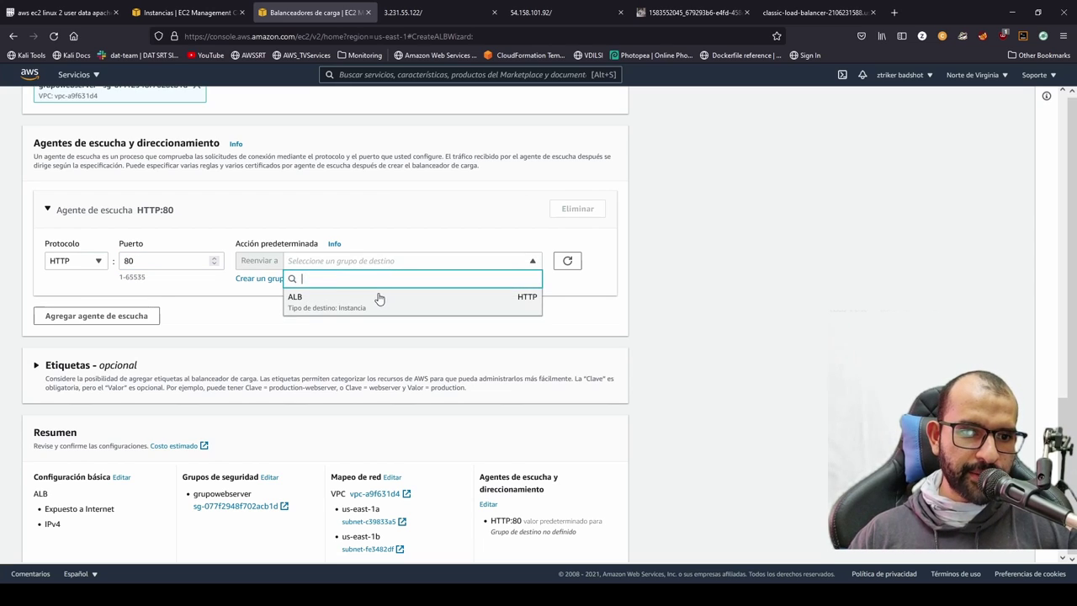
left_click(377, 298)
Create the load balancer with the configured settings and open it in the load balancer list
scroll(460, 337, "down", 3)
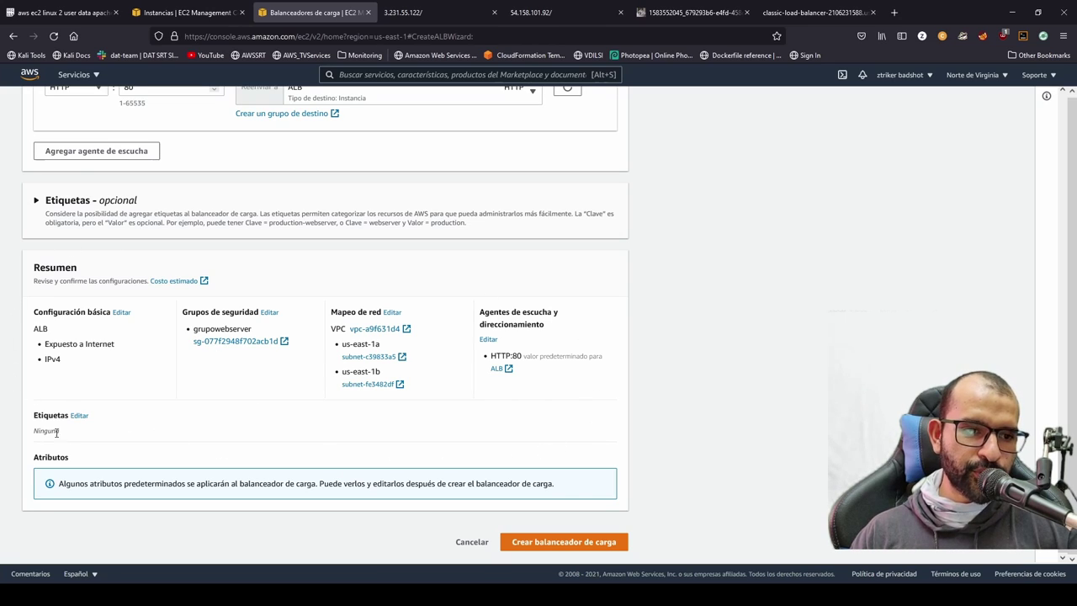
left_click(580, 546)
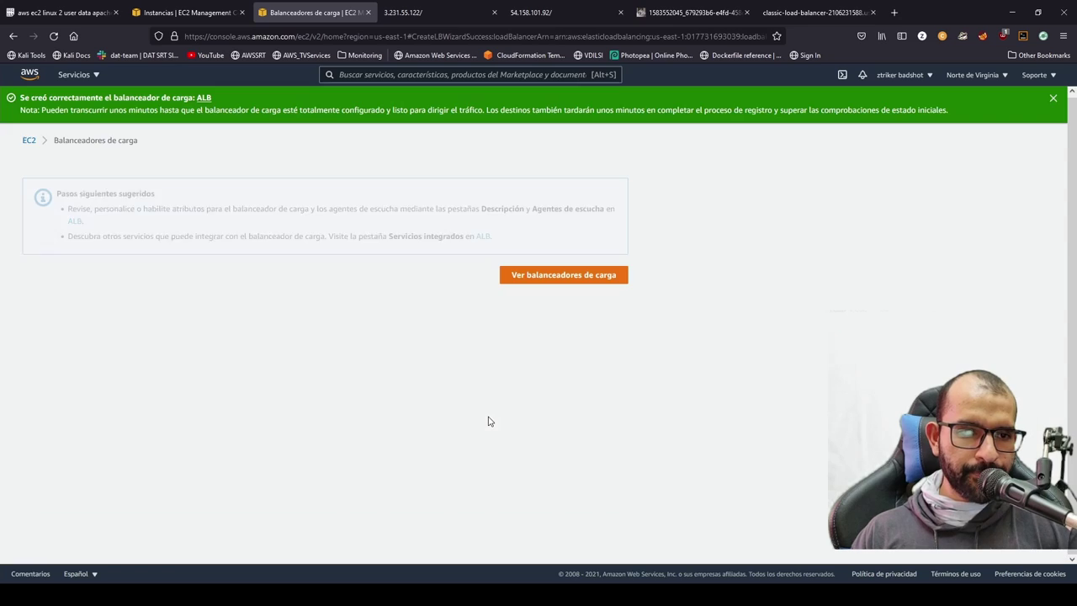
left_click(569, 280)
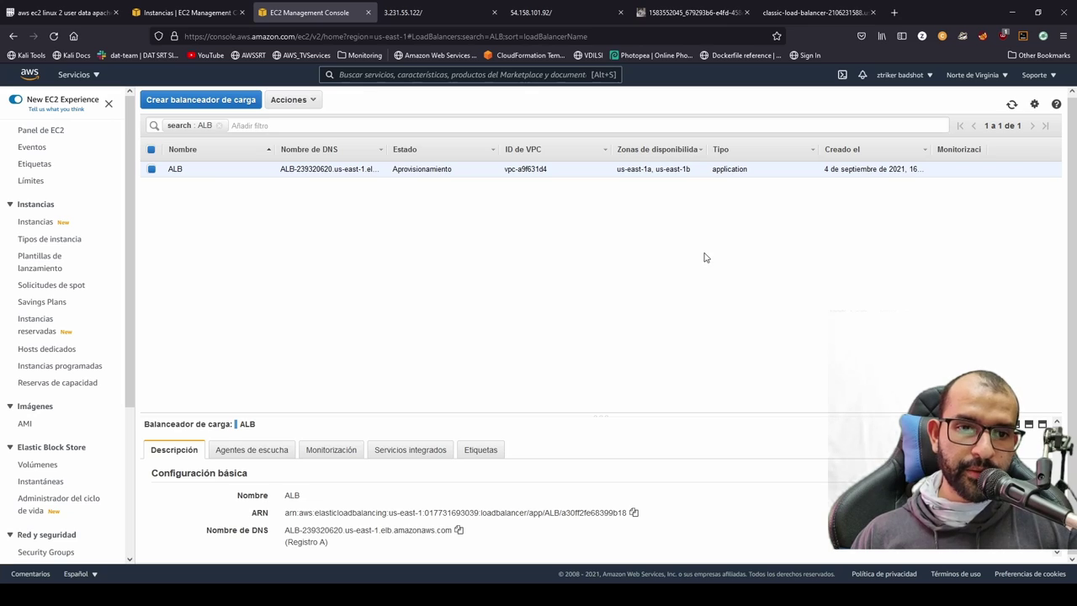
Go to the target groups and show the registered targets of the ALB group in an enlarged details area
scroll(58, 362, "down", 5)
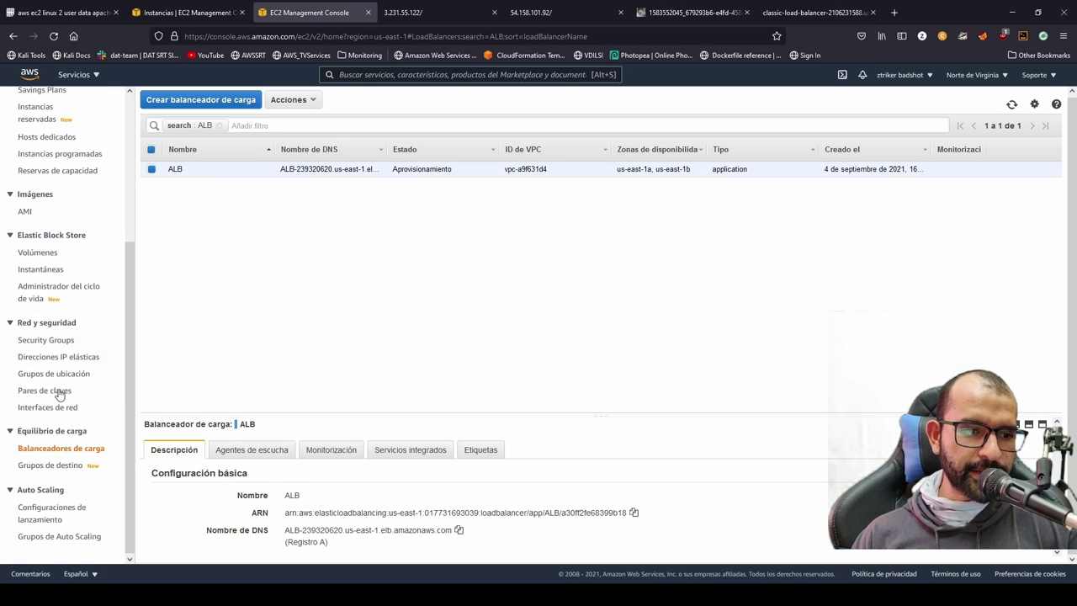
left_click(51, 464)
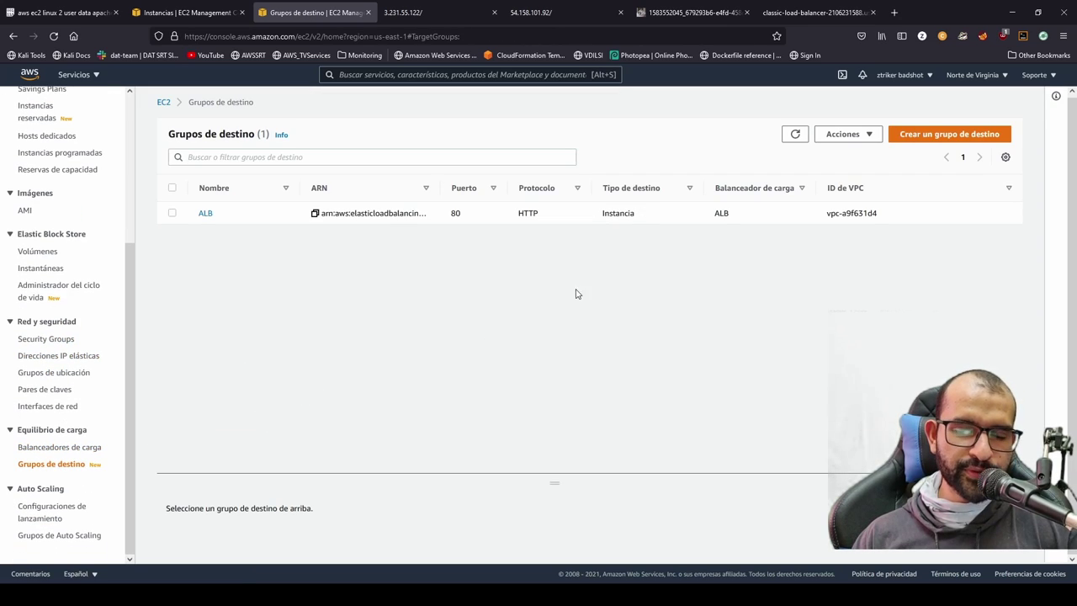
left_click(249, 219)
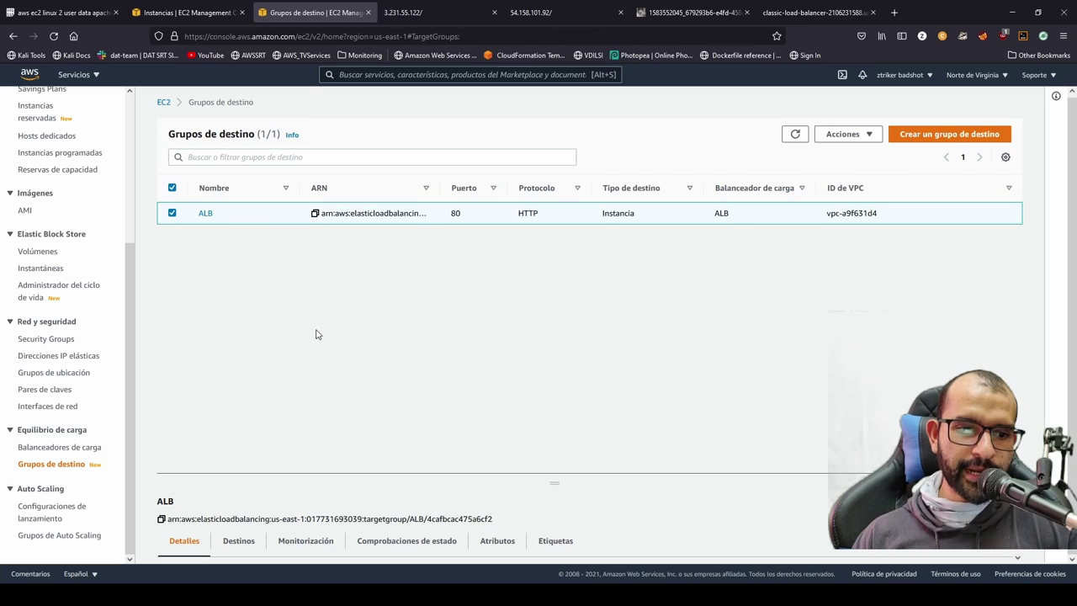
left_click_drag(379, 474, 379, 332)
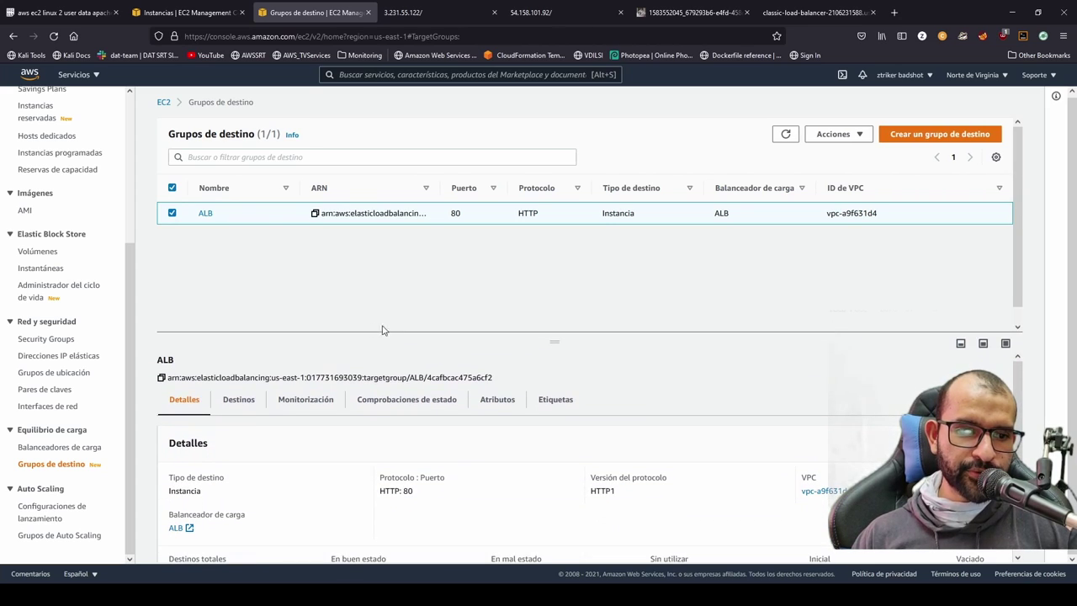
left_click(244, 405)
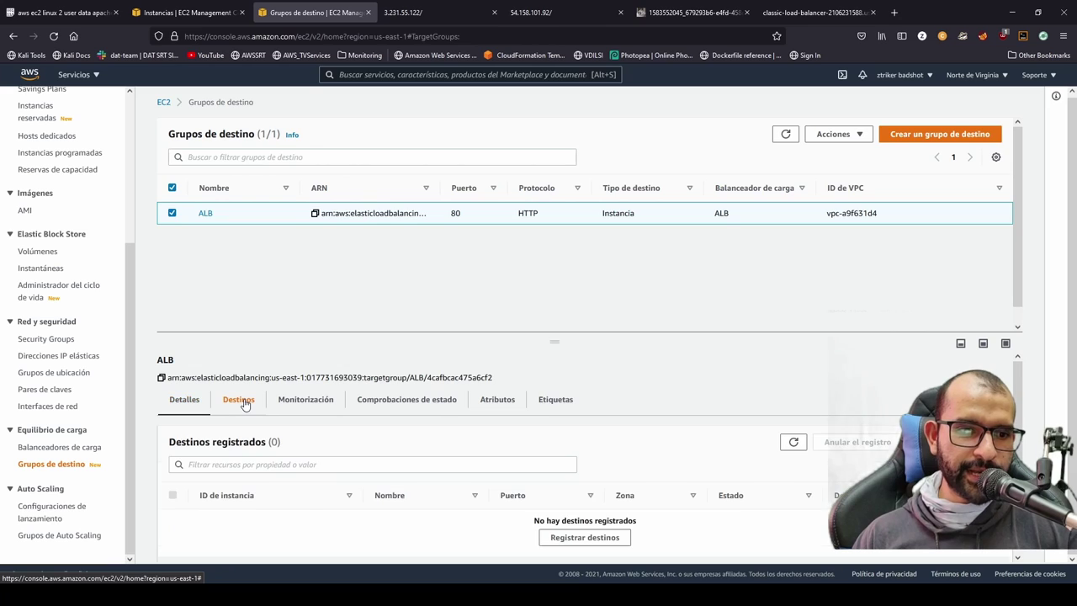
scroll(514, 498, "down", 1)
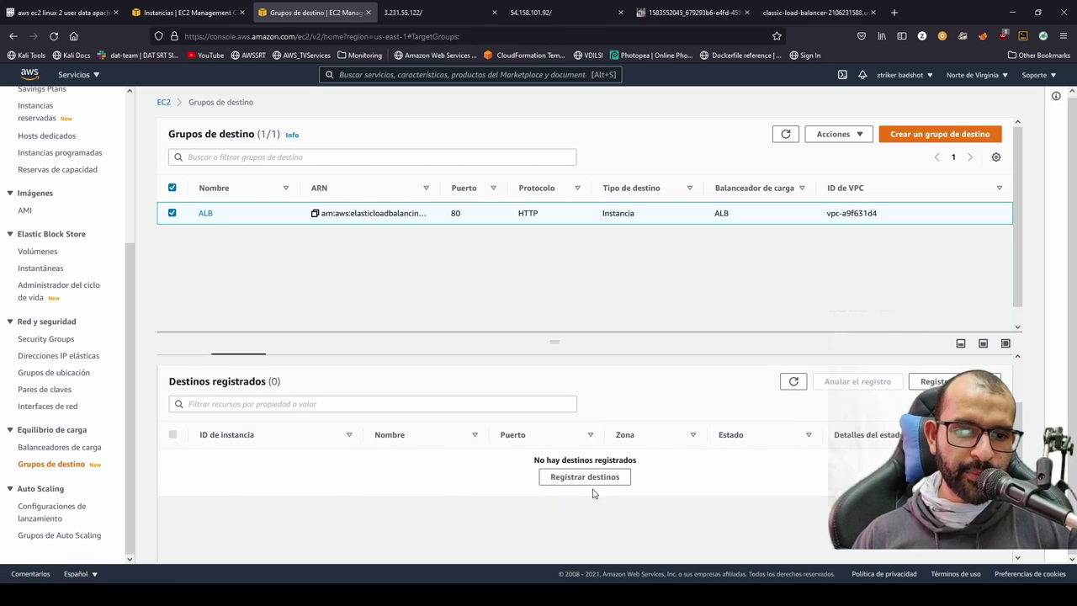
Register both running instances as targets of the ALB target group on port 80
left_click(584, 476)
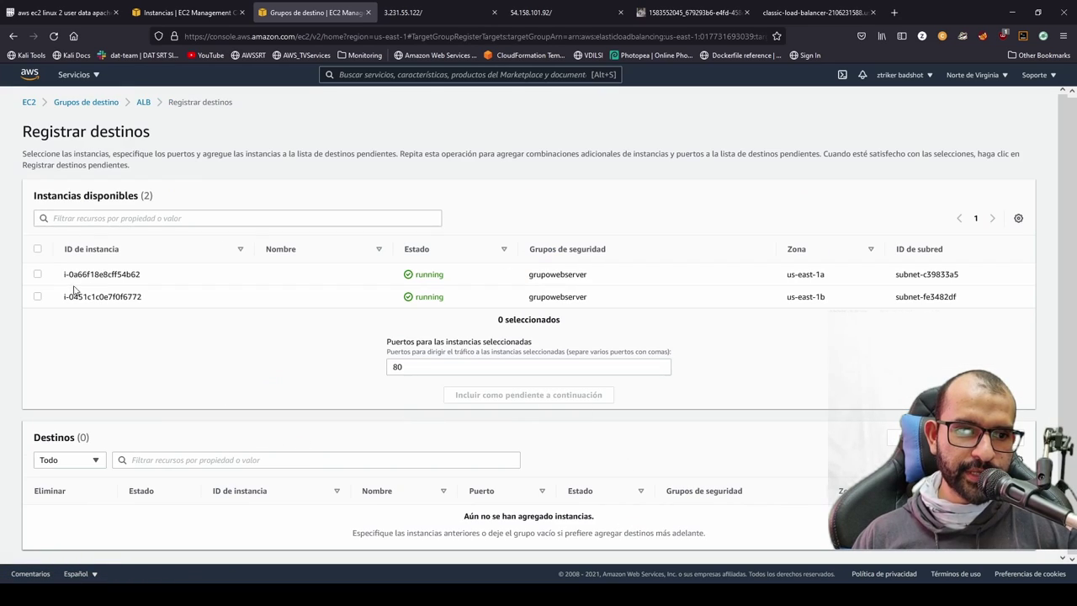
left_click(37, 249)
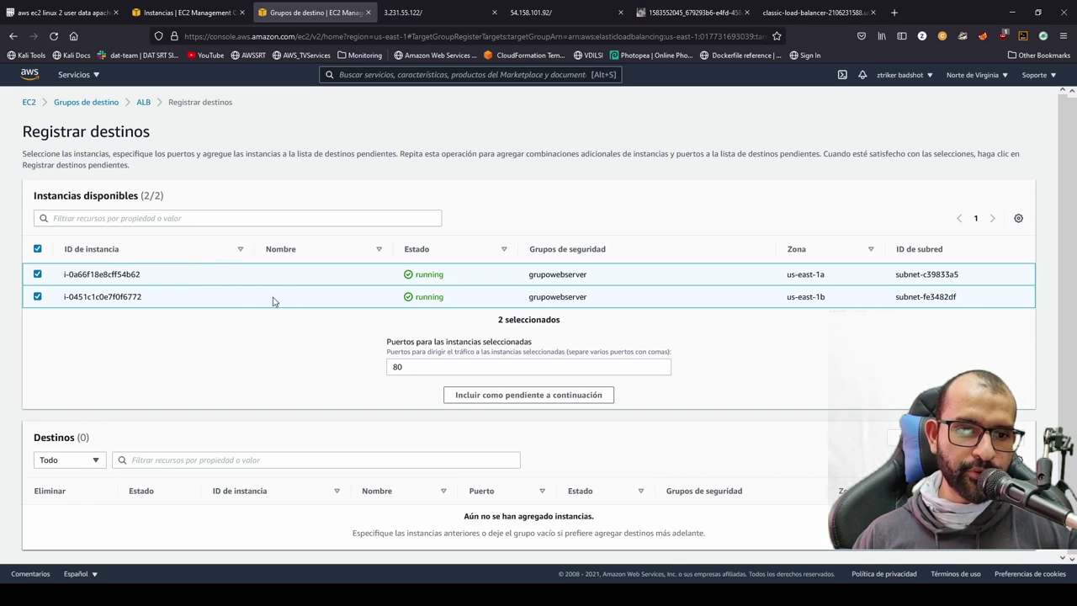
scroll(278, 337, "down", 1)
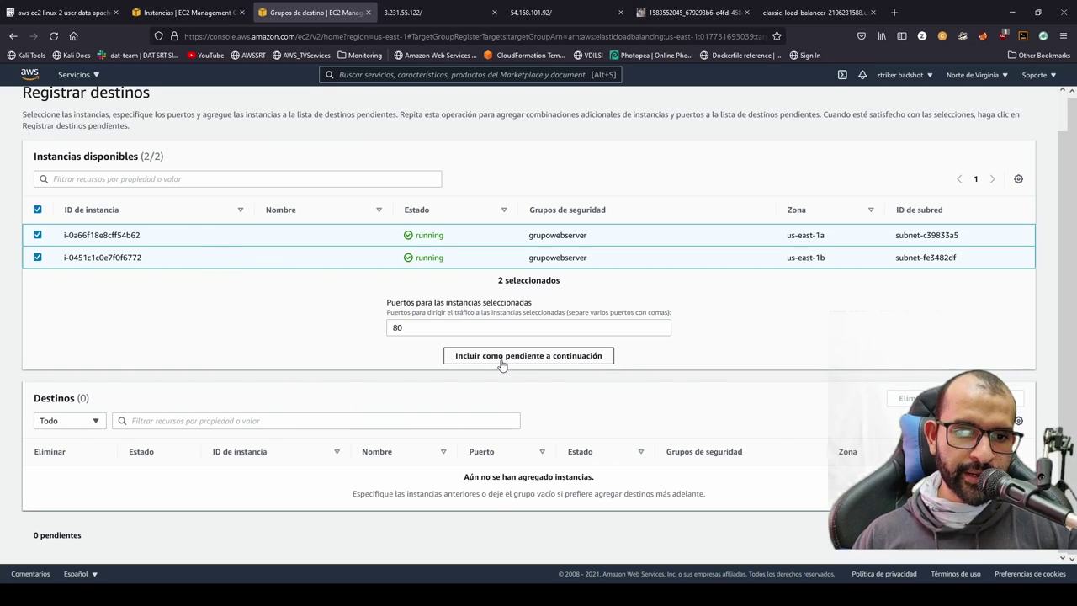
left_click(545, 355)
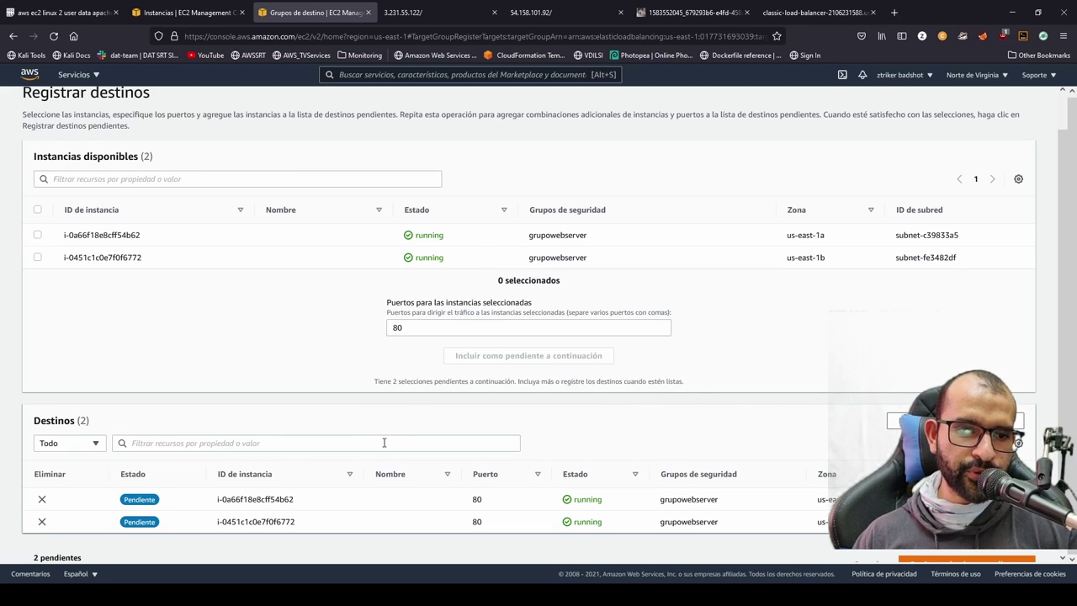
scroll(384, 443, "down", 1)
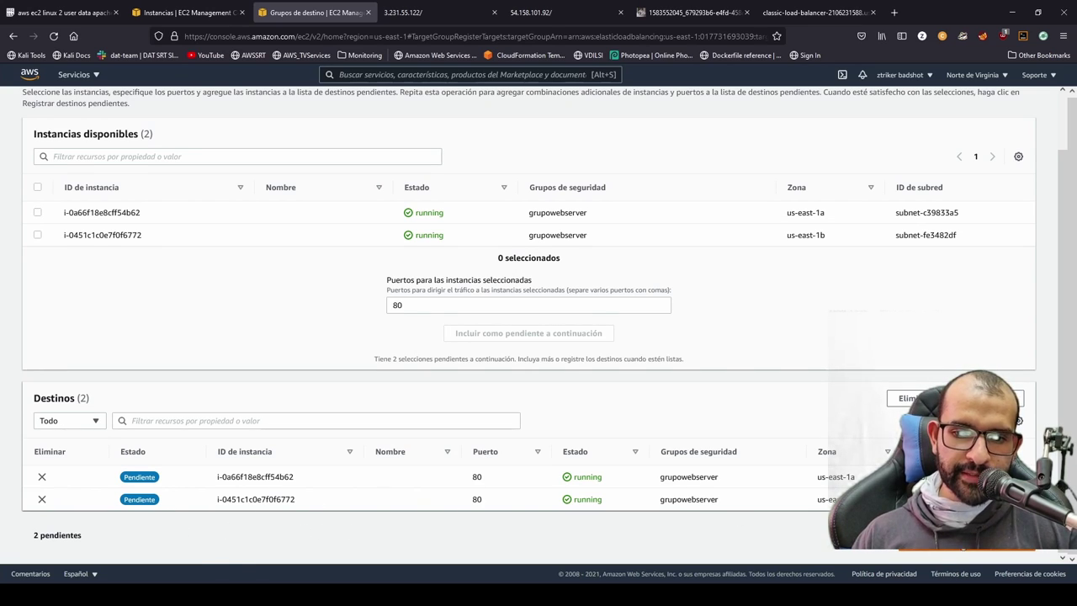
left_click(967, 551)
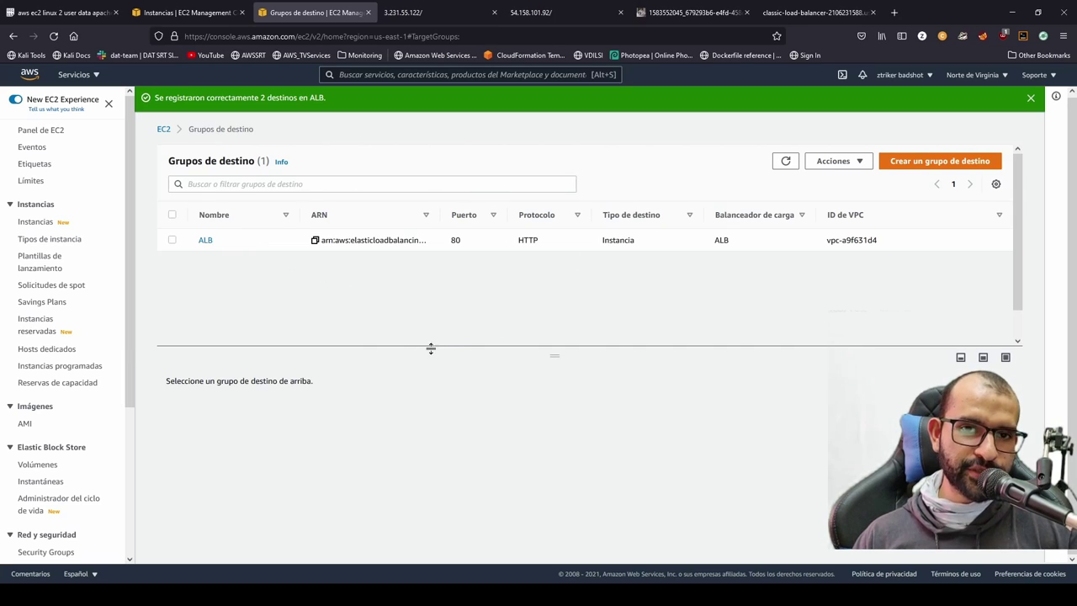
Check the ALB load balancer's state, copy its DNS name and open that address in a new browser tab
left_click(272, 245)
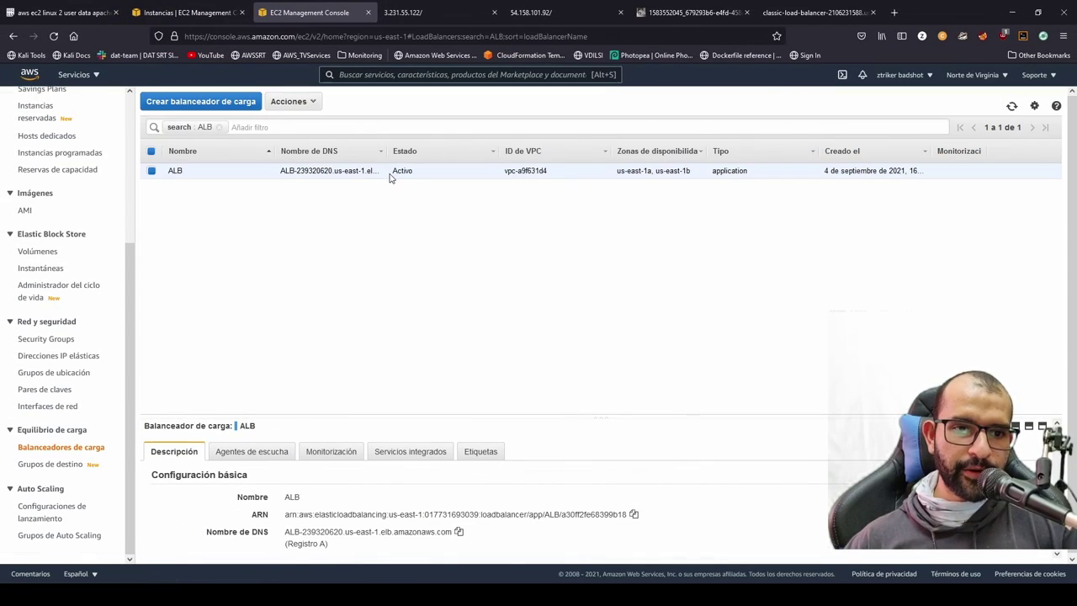
left_click_drag(392, 178, 421, 180)
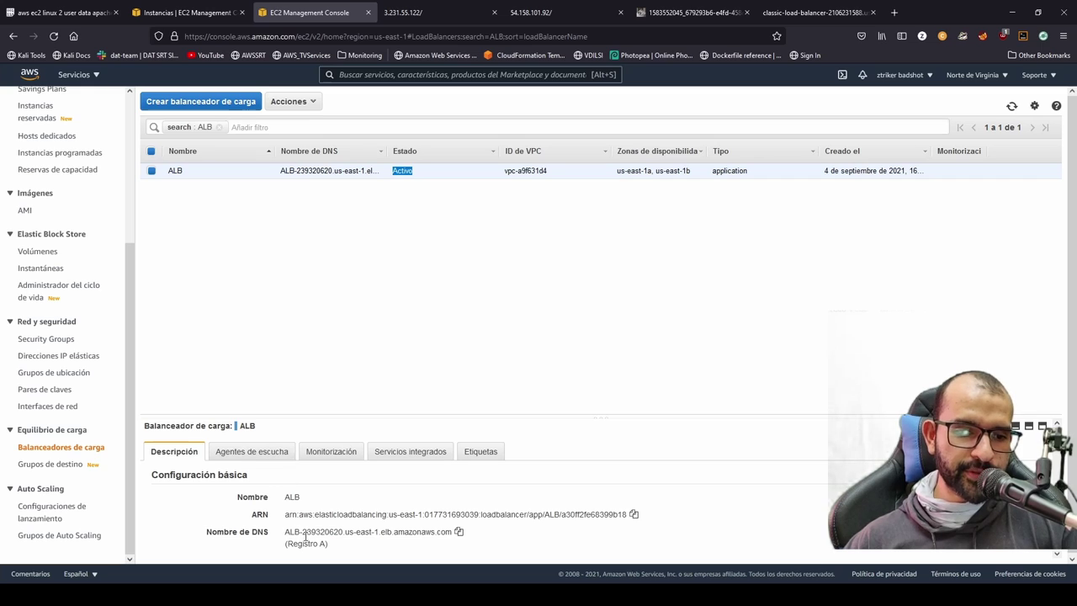
scroll(278, 471, "down", 1)
left_click(458, 477)
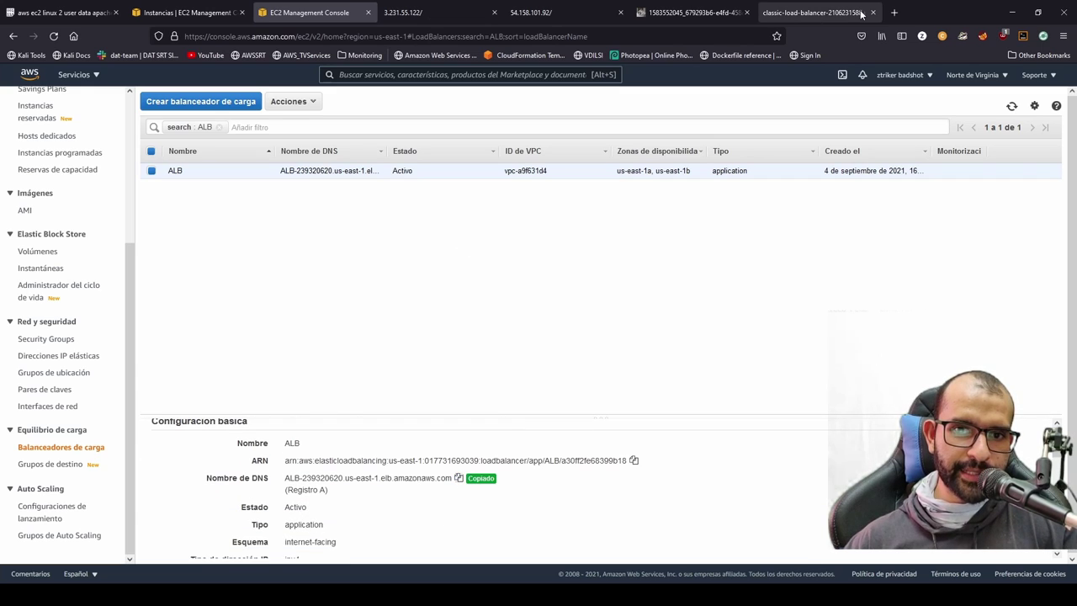
left_click(890, 12)
key("ctrl+v")
key("Return")
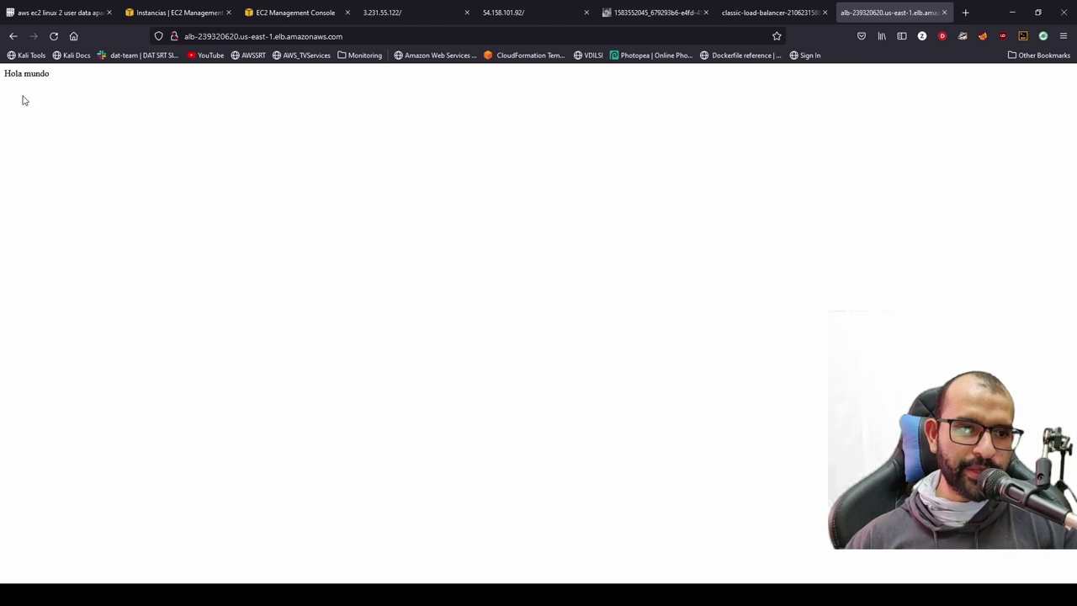
Reload the load balancer's page several times to check how requests are distributed between the two instances
left_click(53, 38)
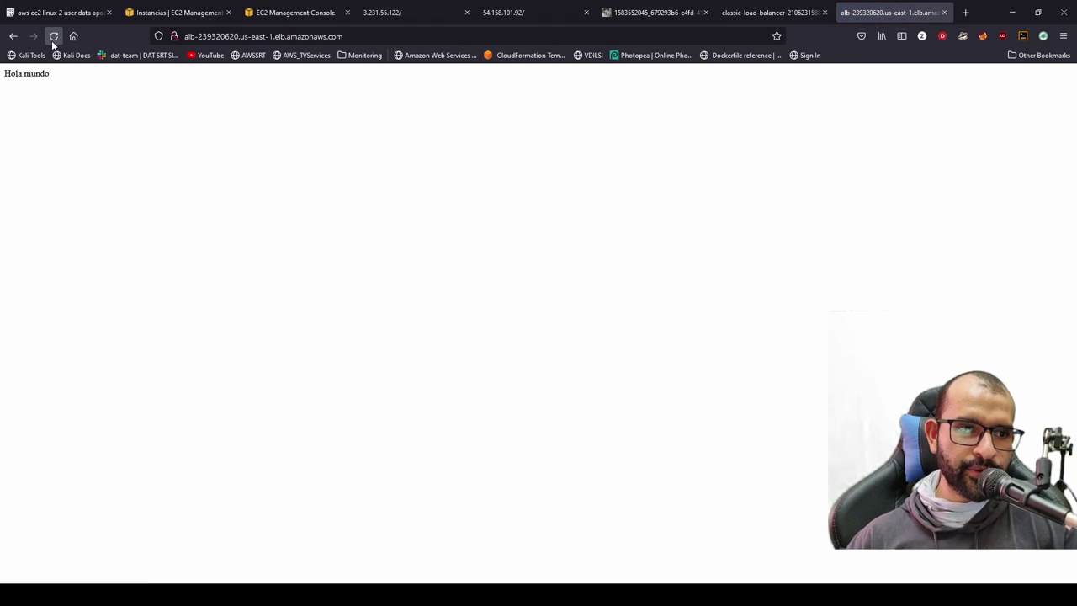
left_click(52, 40)
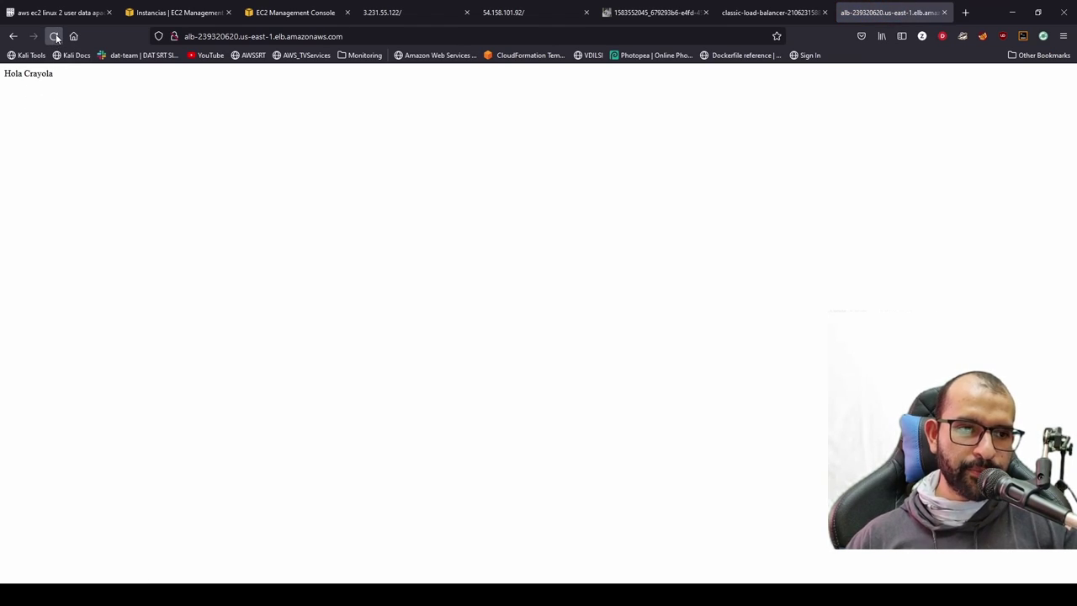
left_click_drag(25, 74, 55, 74)
left_click(52, 39)
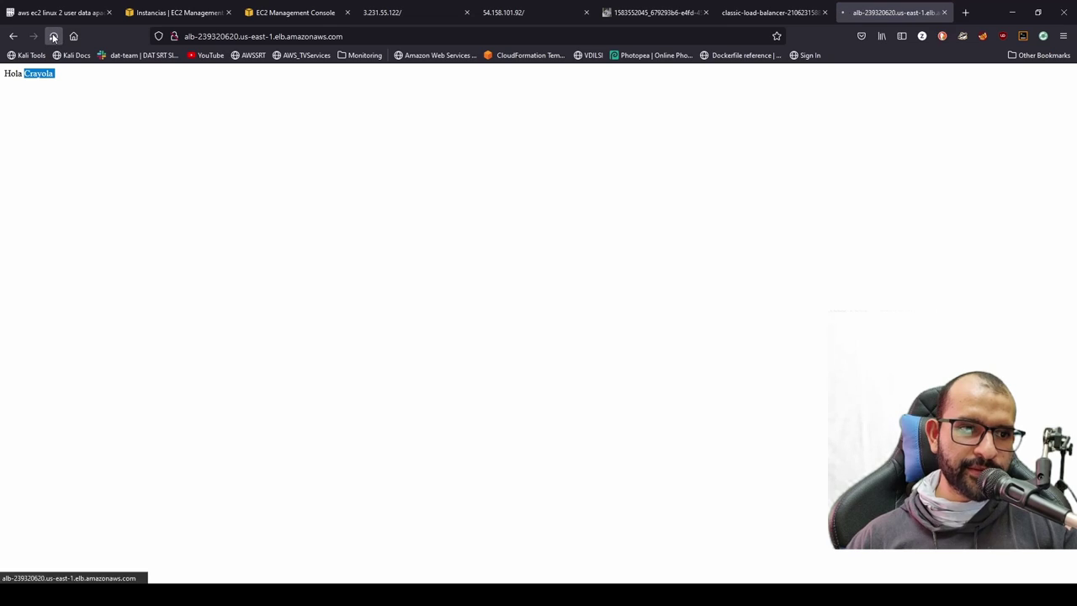
left_click(53, 38)
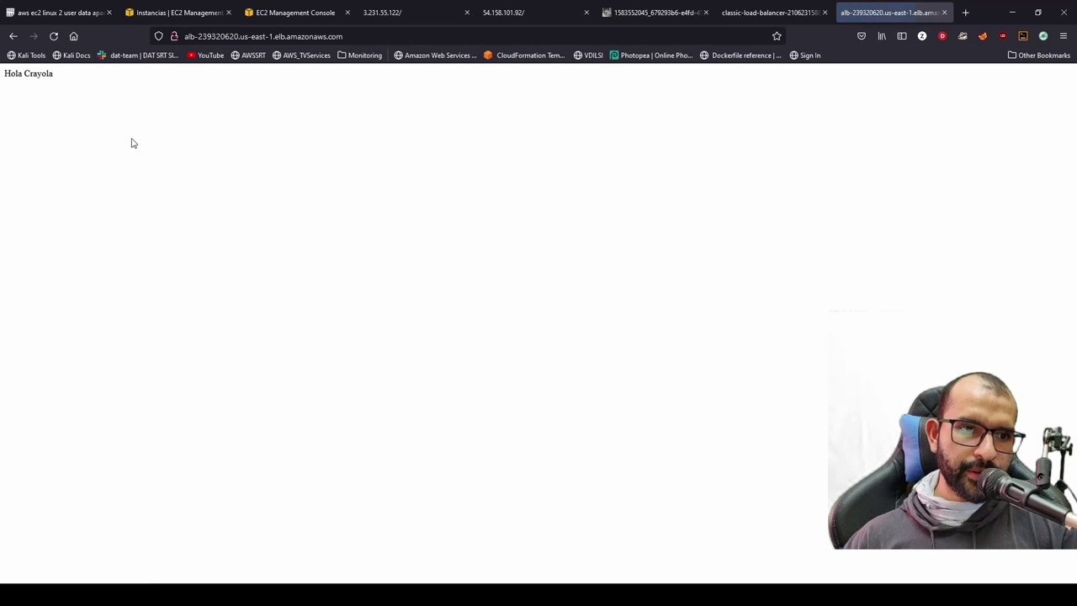
Terminate the EC2 instance running in us-east-1b and confirm the termination
left_click(181, 15)
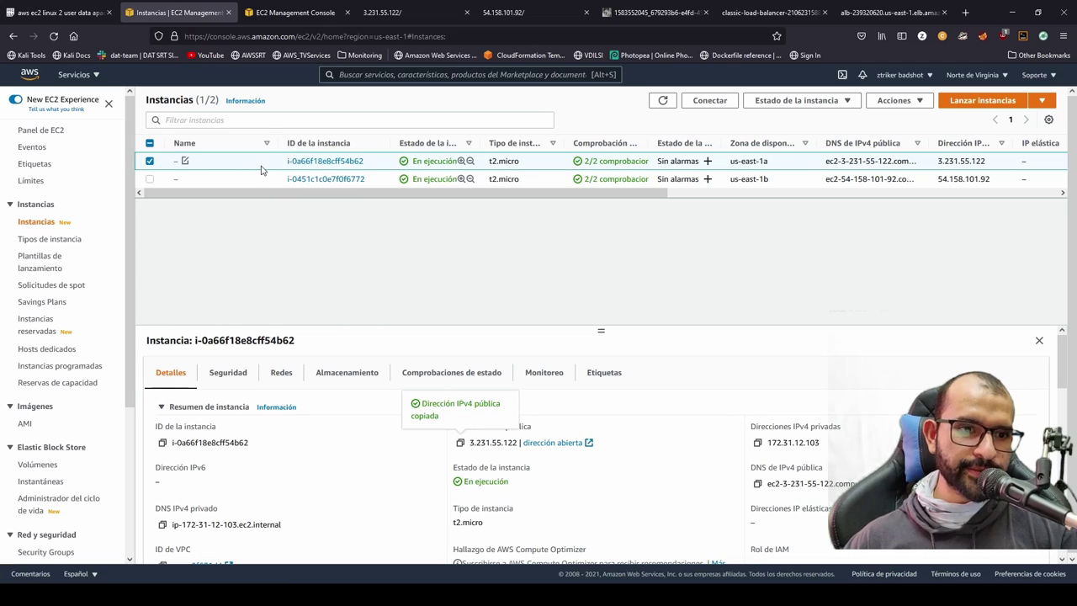
left_click(234, 180)
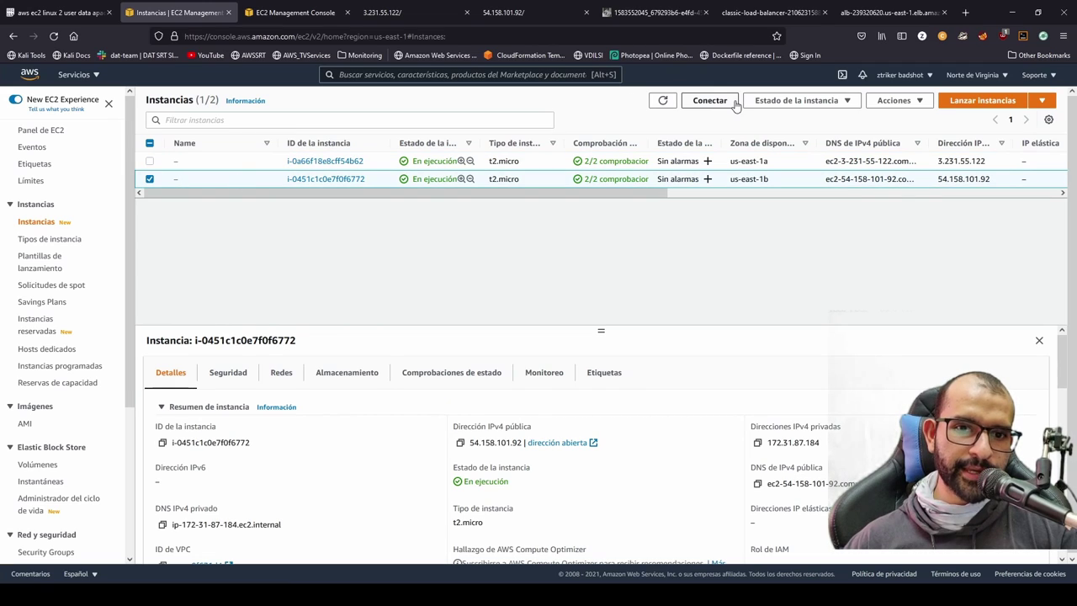
left_click(845, 101)
left_click(782, 188)
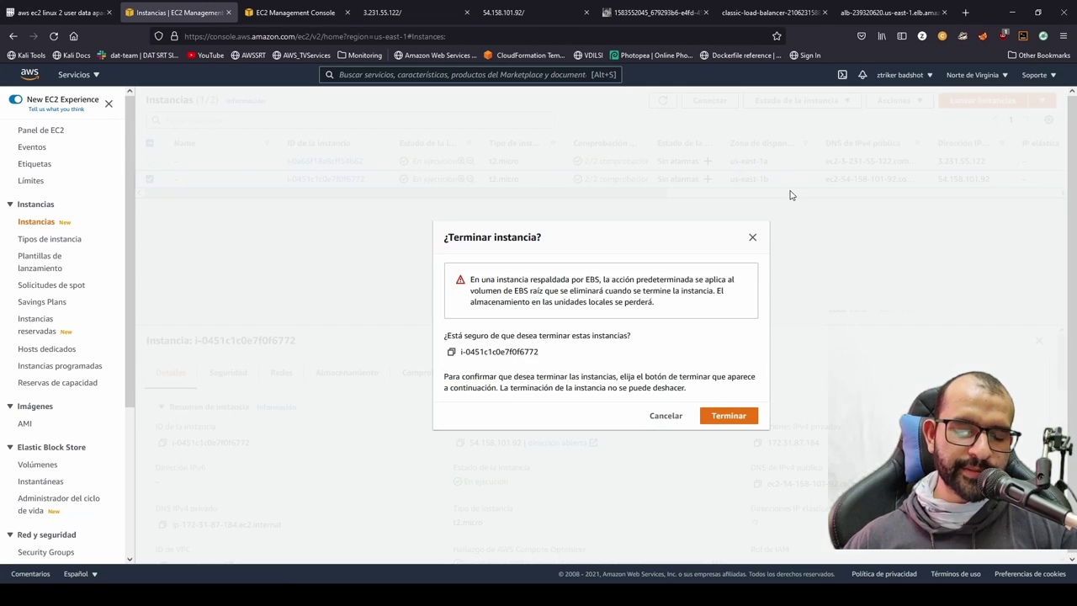
left_click(728, 414)
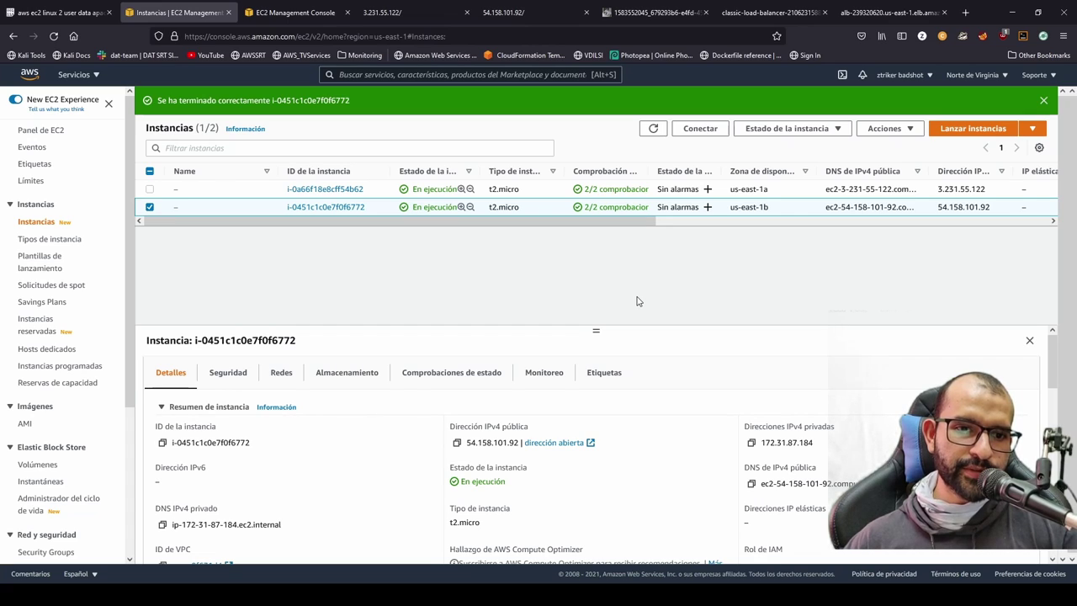
Return to the load balancer's page and reload it repeatedly to check which instance answers with the us-east-1b instance terminated
left_click(845, 12)
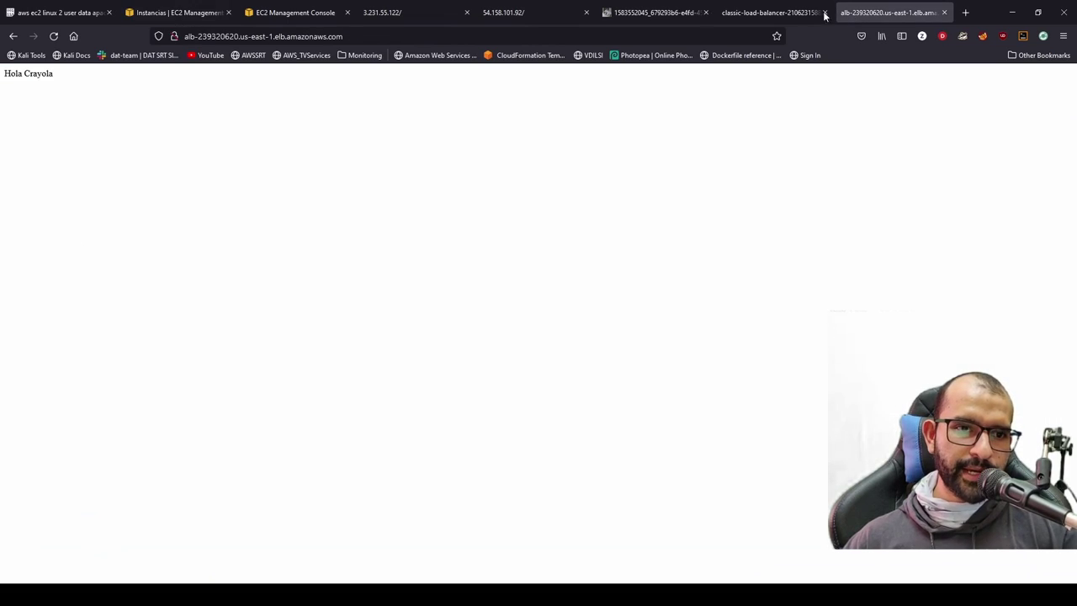
left_click(54, 36)
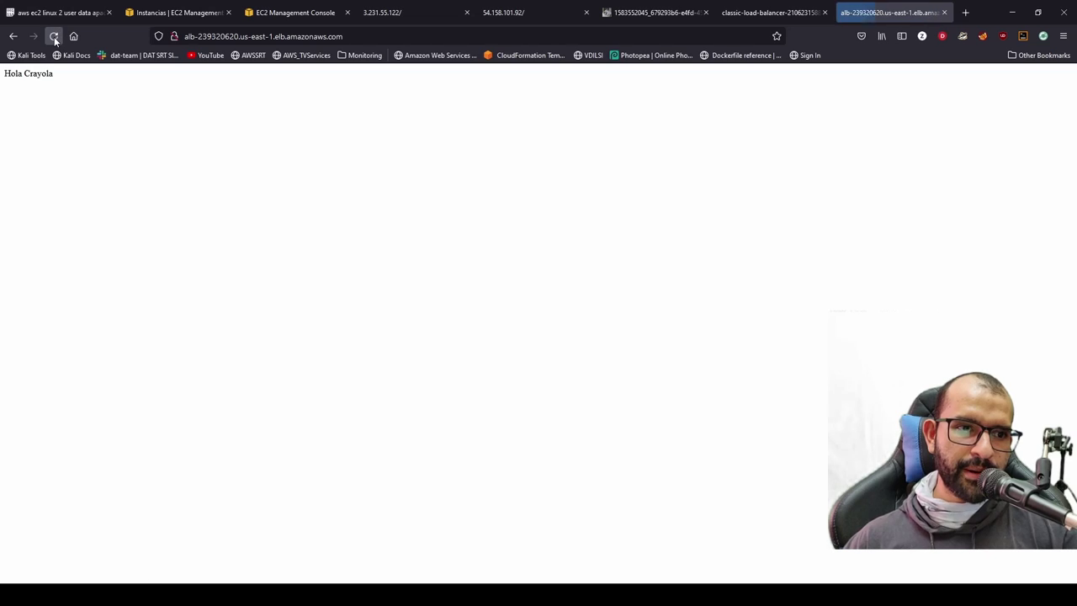
left_click(54, 36)
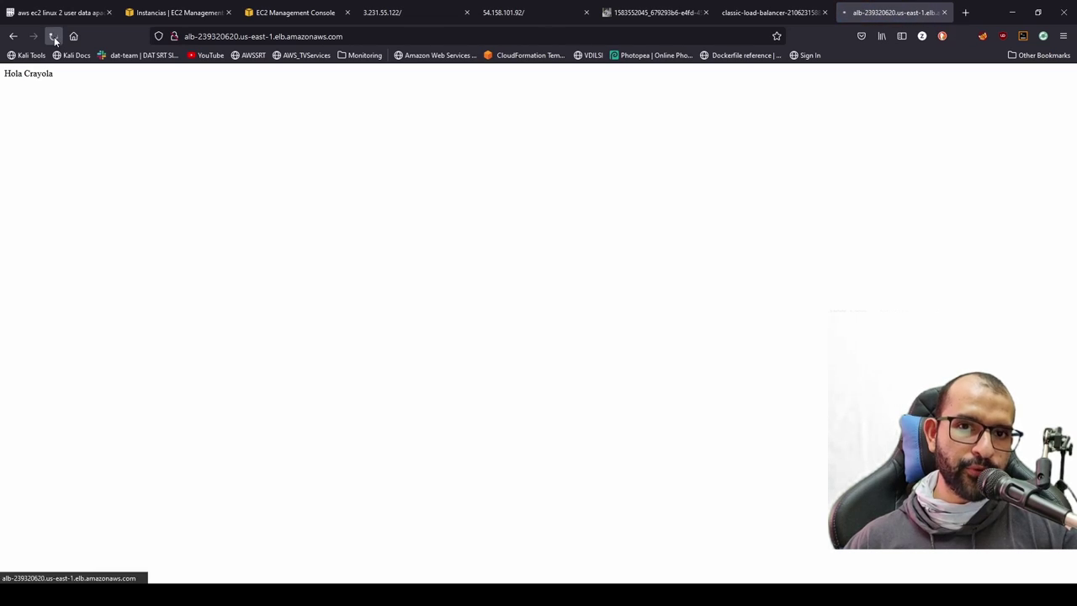
left_click(54, 36)
left_click(54, 36)
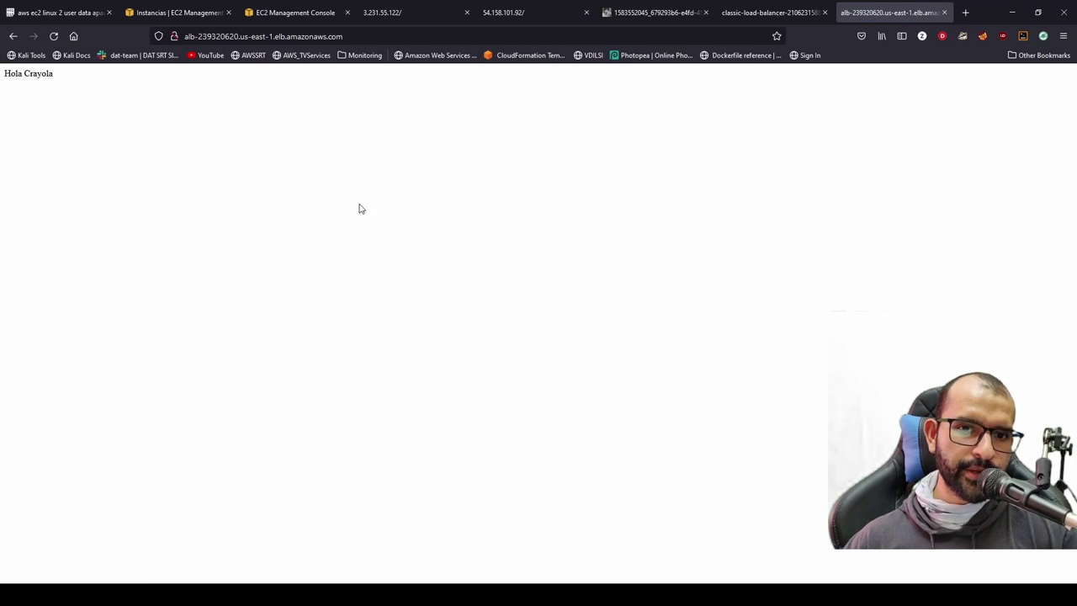
left_click(54, 37)
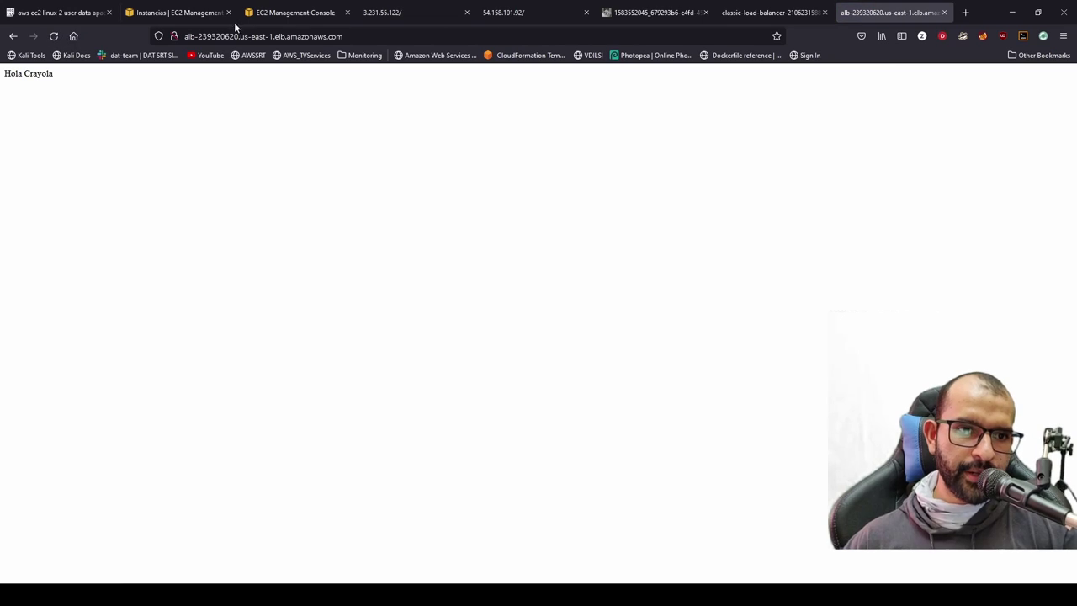
Open the registered targets of the ALB target group and refresh the list to check their health status
left_click(277, 17)
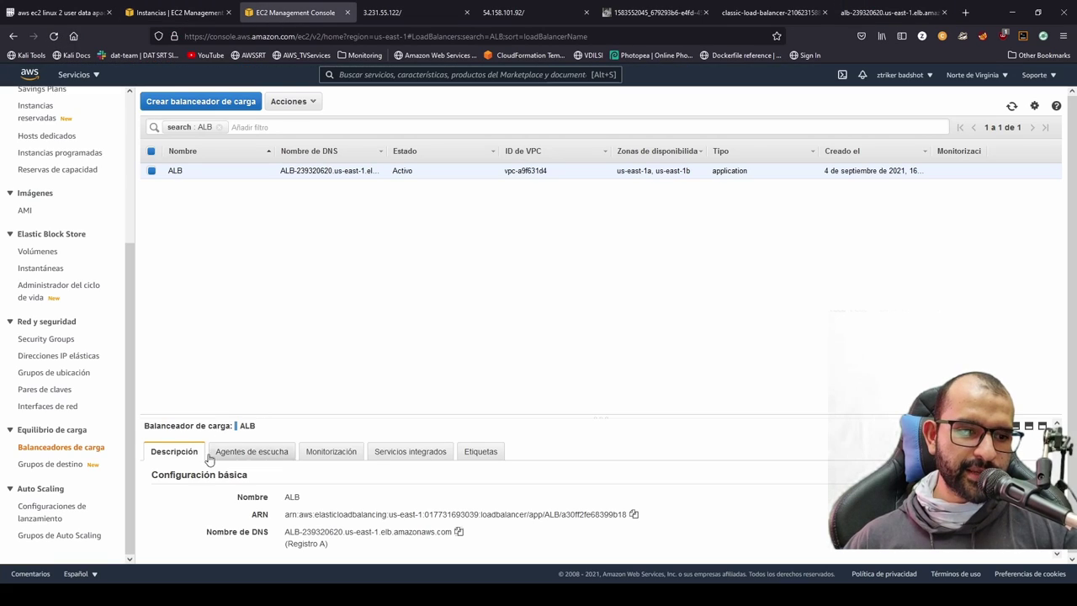
left_click(45, 465)
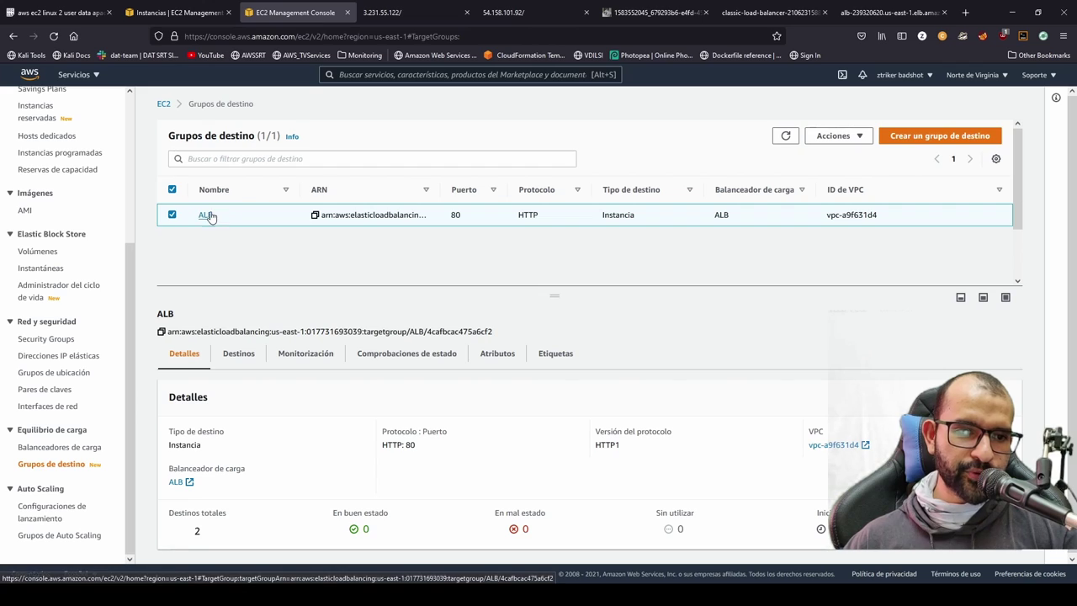
left_click(316, 356)
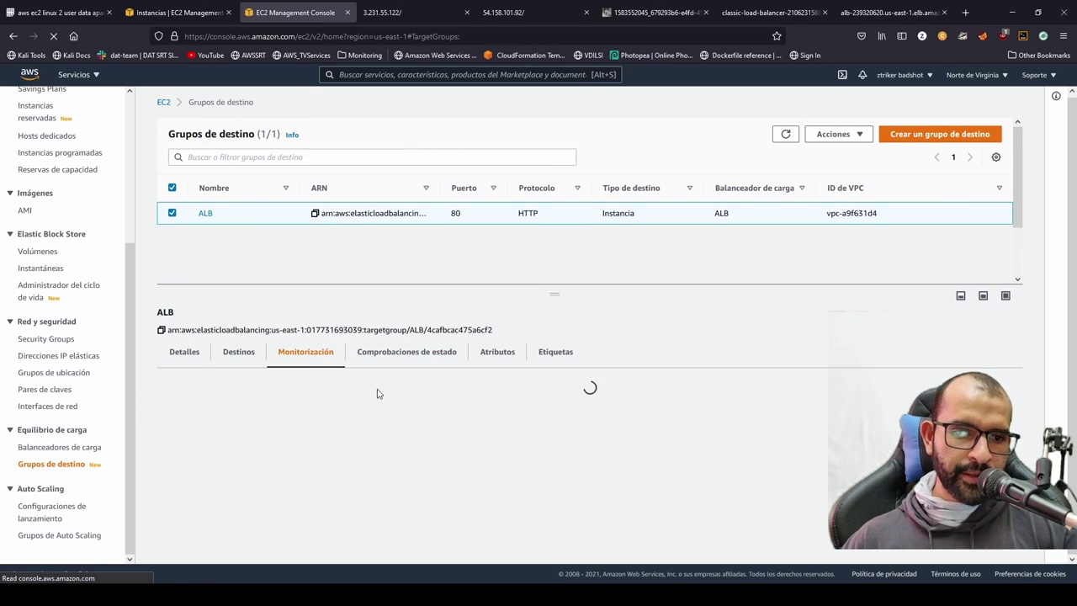
left_click(235, 354)
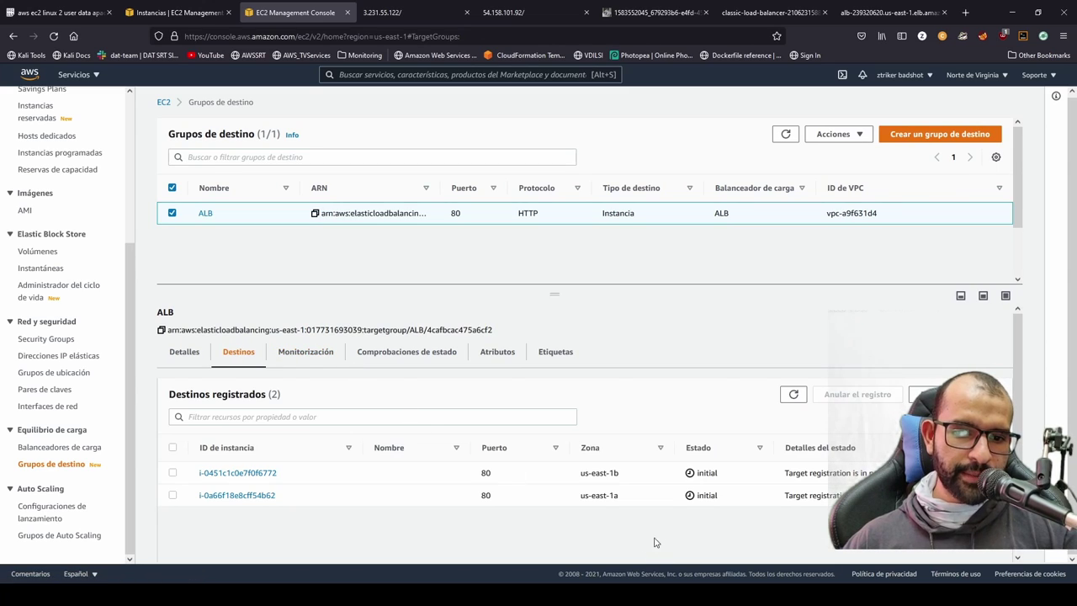
left_click(792, 394)
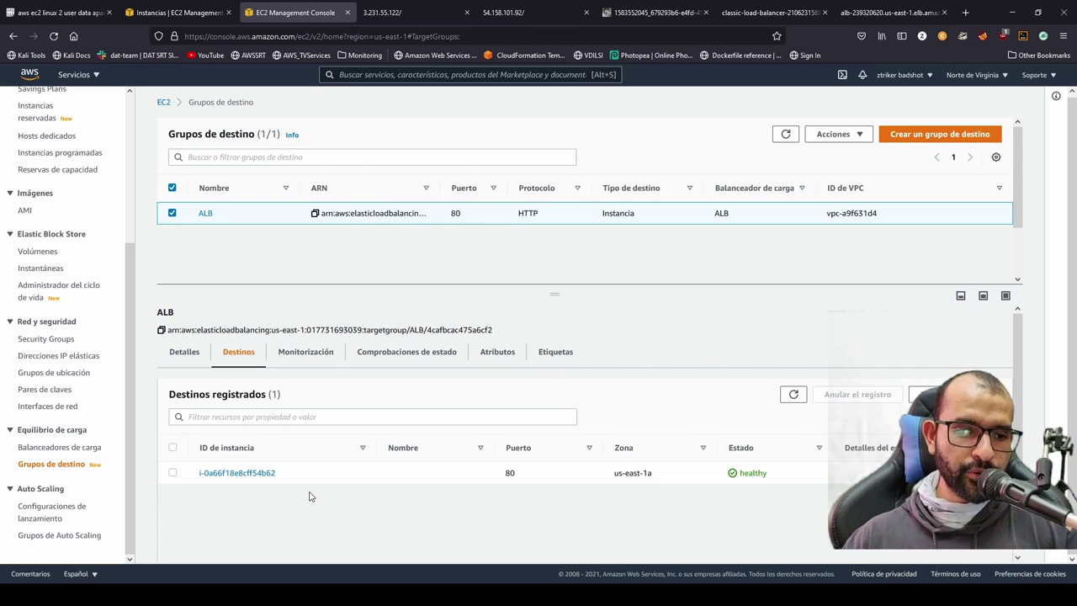
Show the listeners of the ALB load balancer and review the HTTP : 80 listener's rule
left_click(59, 446)
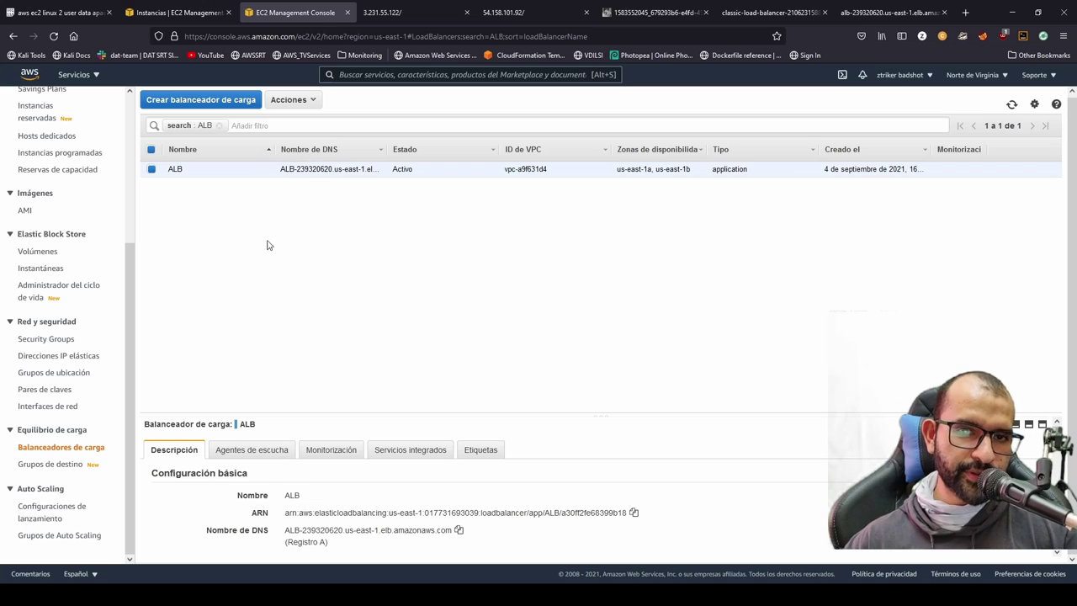
left_click(256, 451)
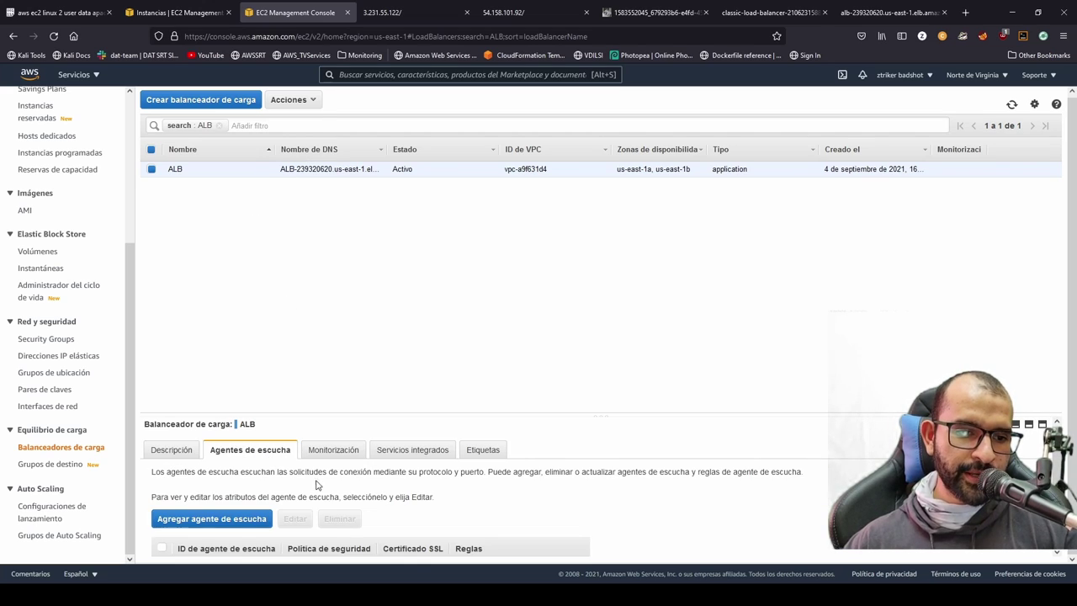
scroll(320, 486, "down", 1)
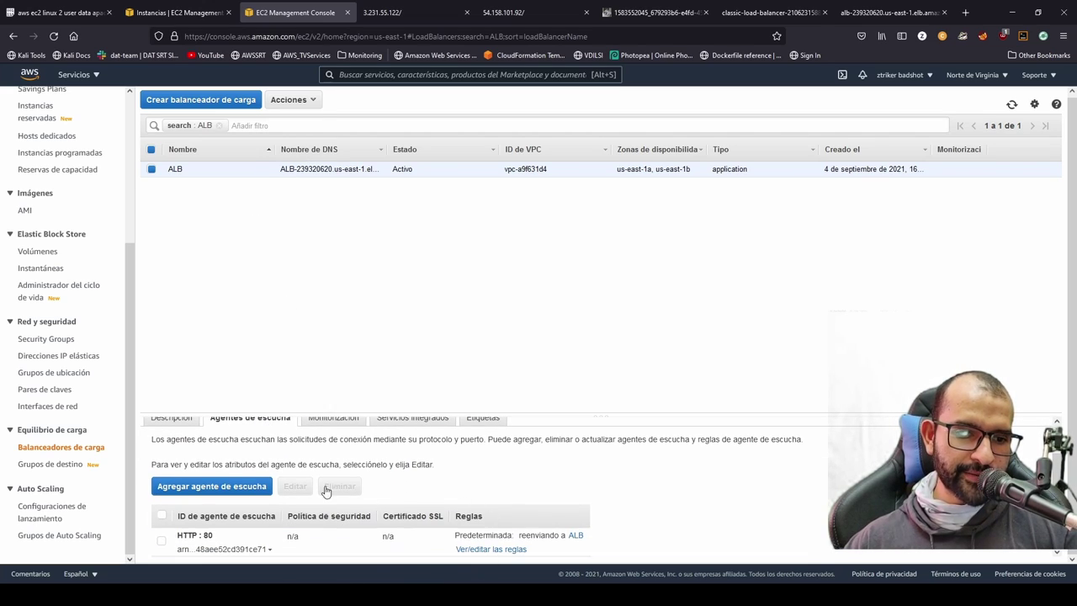
Start a new listener for the ALB load balancer with a default action that forwards to the ALB target group
left_click(222, 494)
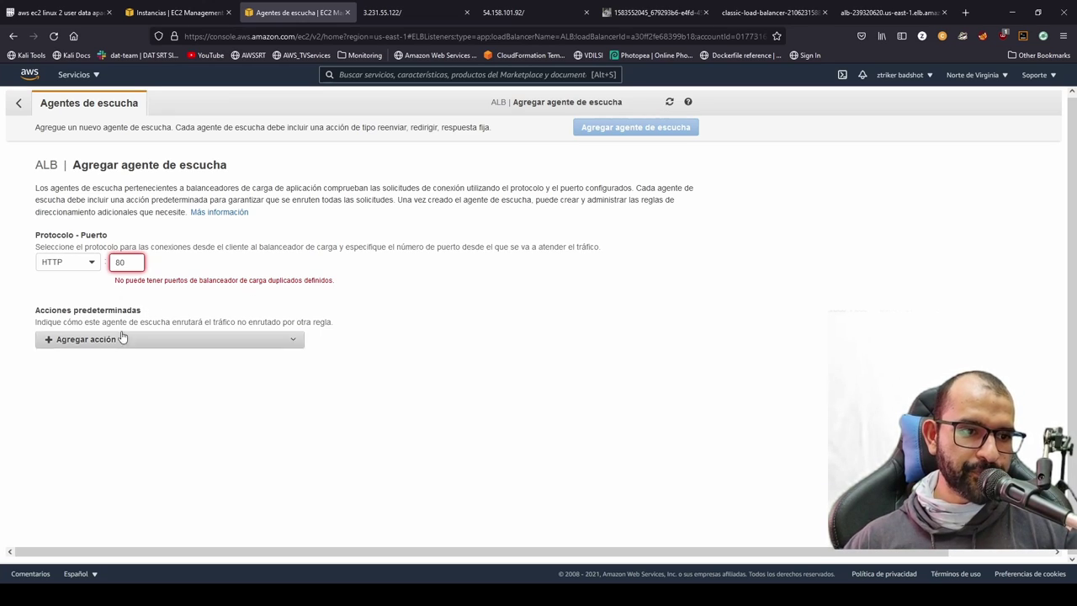
left_click(75, 340)
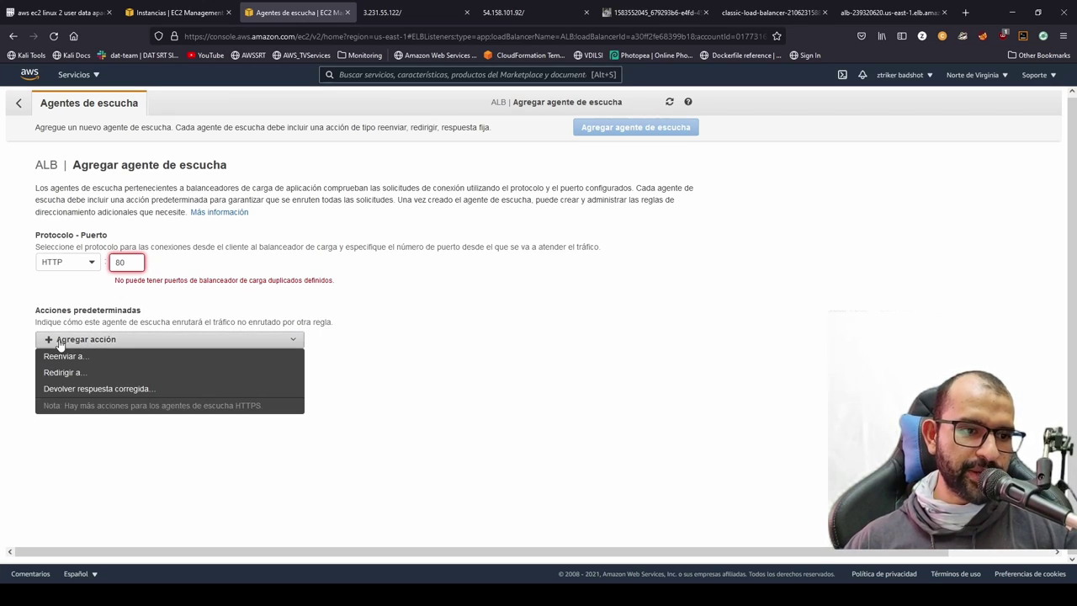
left_click(130, 362)
left_click(228, 378)
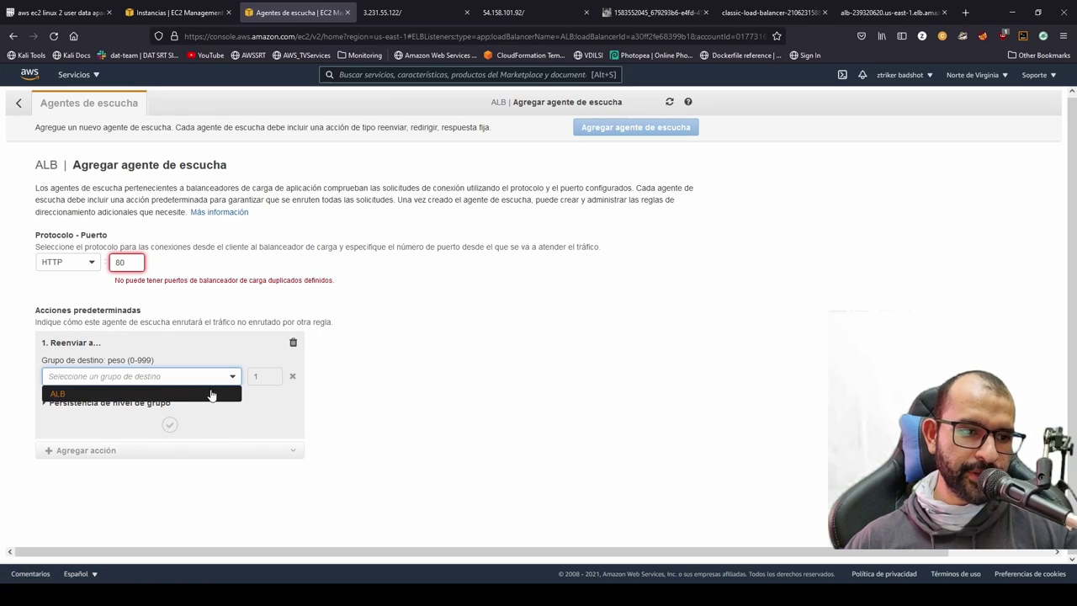
left_click(195, 394)
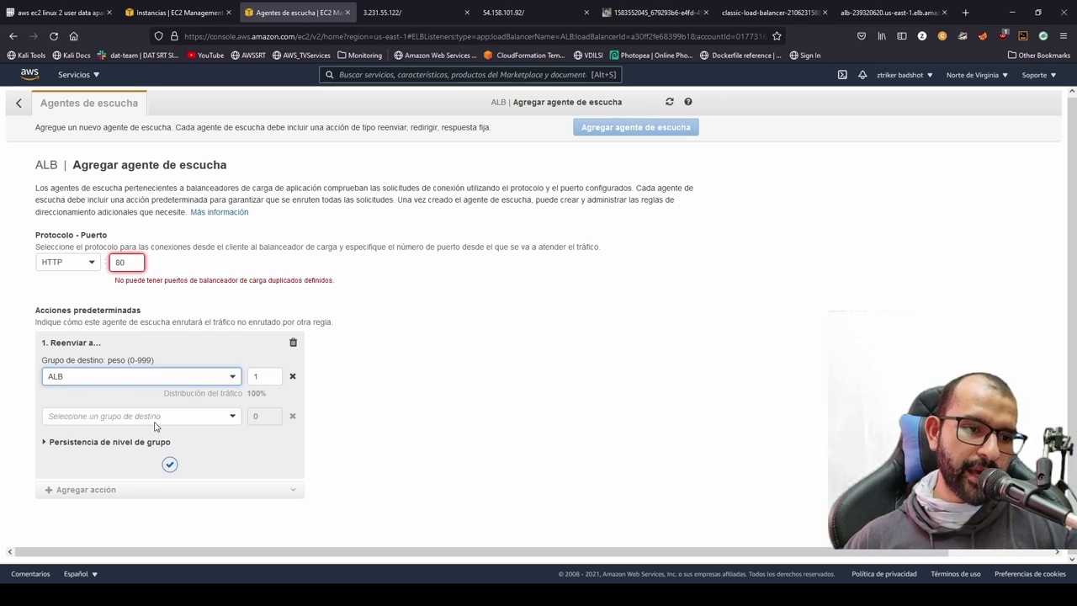
Switch the draft listener to HTTPS on port 443 to view its certificate options, and abandon the draft without saving
left_click(149, 295)
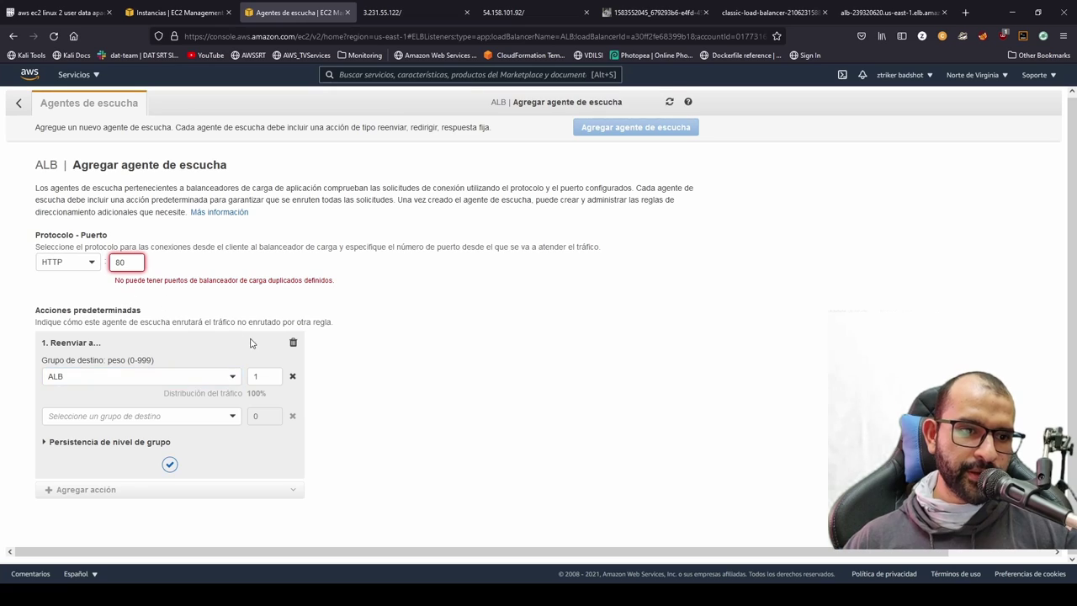
left_click(85, 268)
left_click(68, 296)
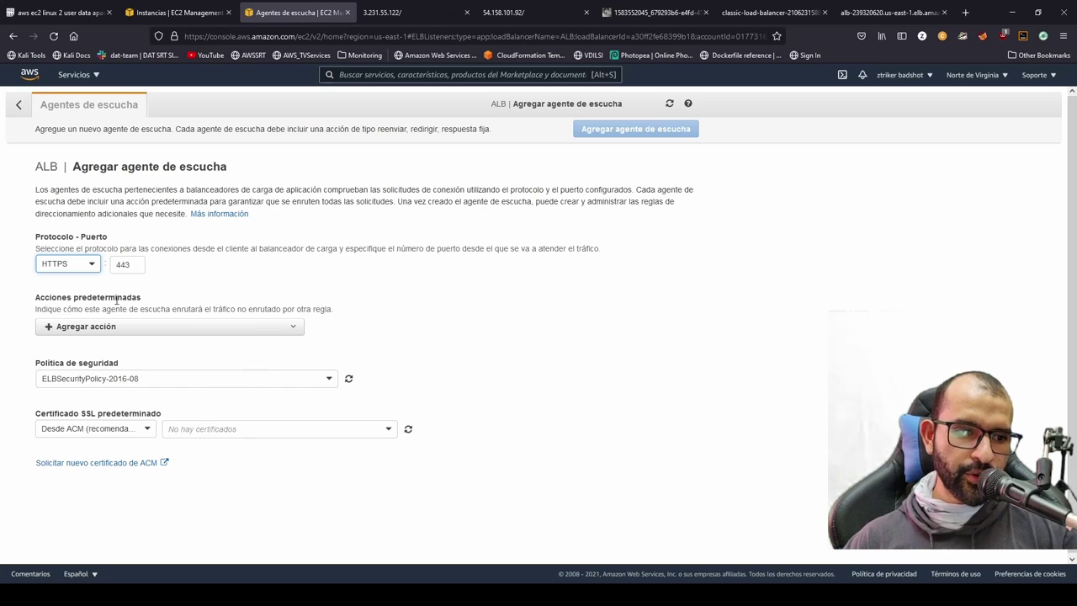
left_click(191, 352)
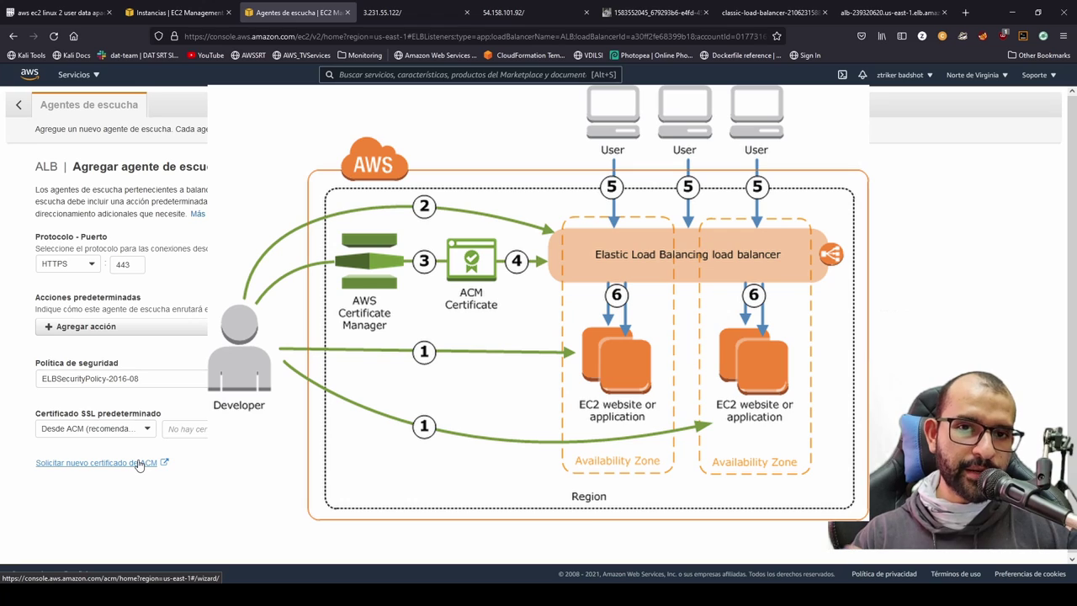
left_click(18, 104)
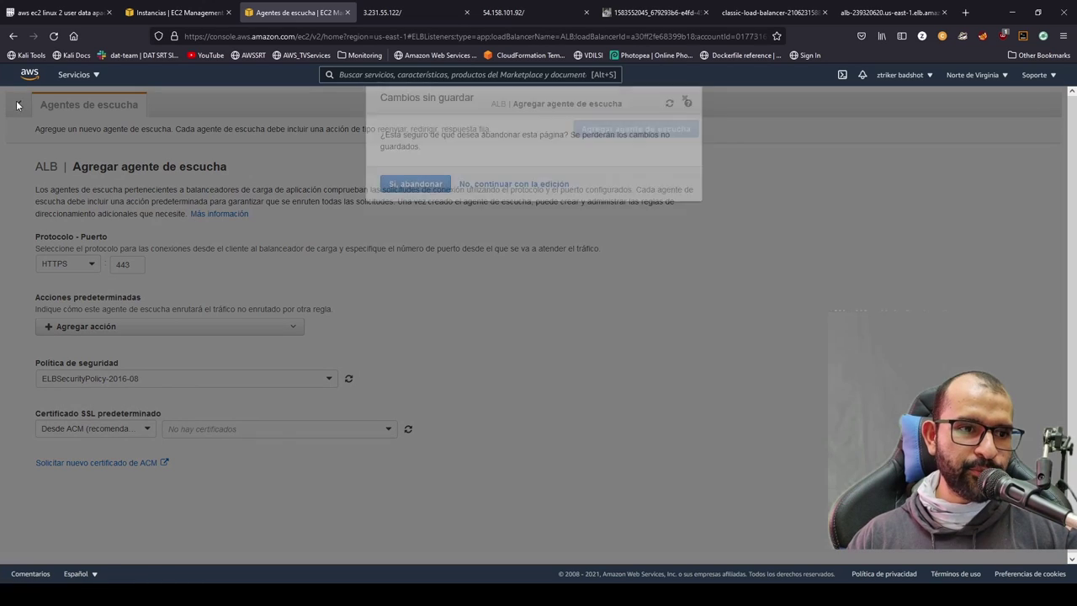
left_click(407, 233)
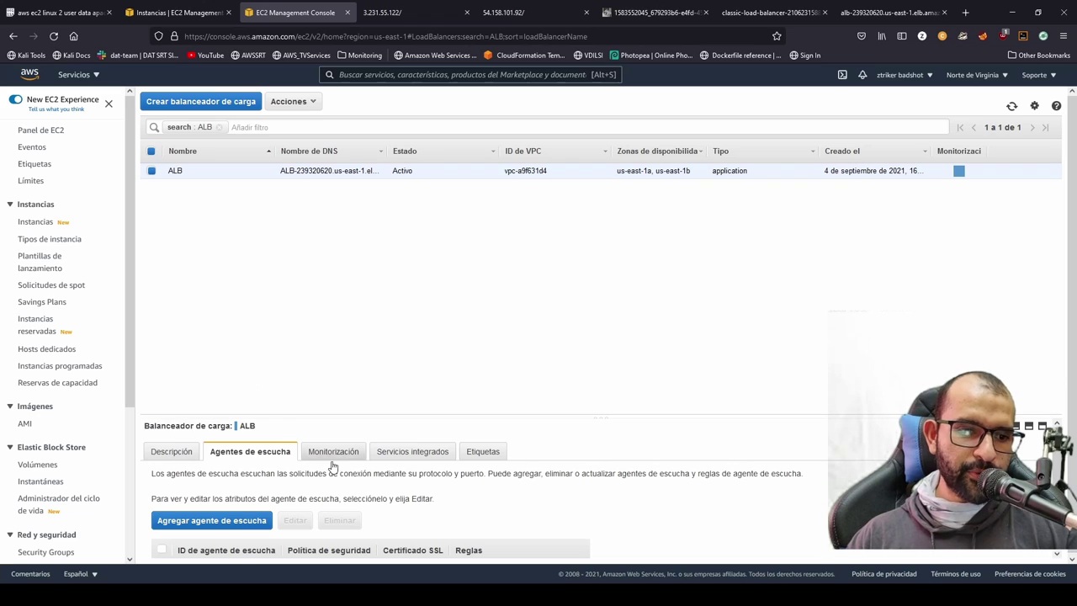
Delete the ALB load balancer and confirm the deletion
left_click(288, 101)
left_click(374, 220)
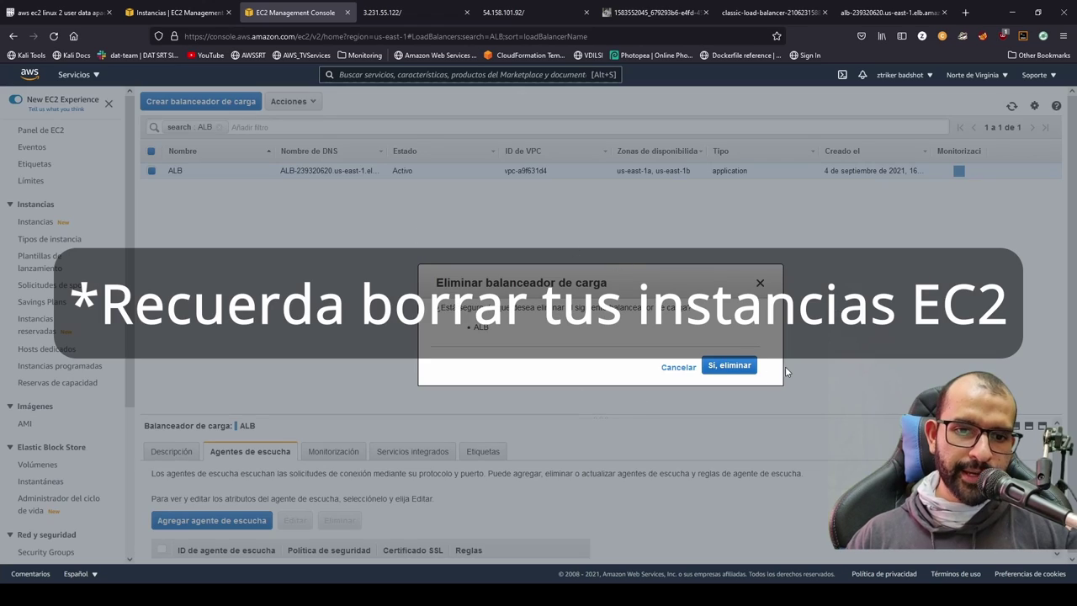
left_click(728, 365)
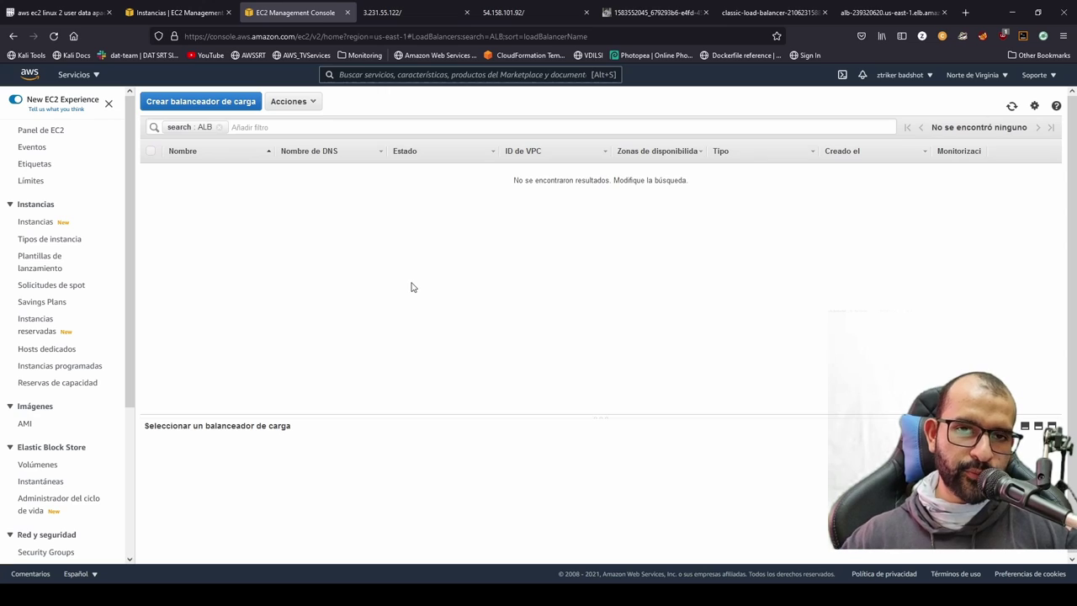